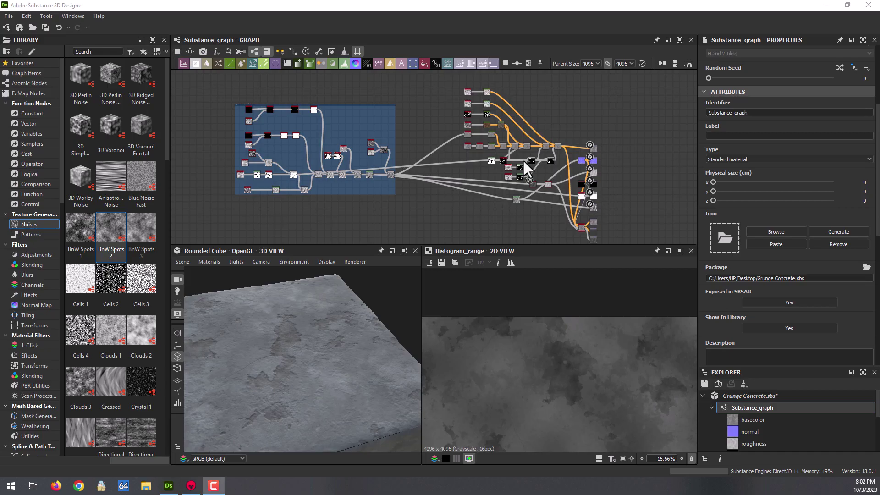
# Save the Grunge Concrete package and move the upper node cluster upward.
pyautogui.click(703, 383)
pyautogui.scroll(2, 532, 122)
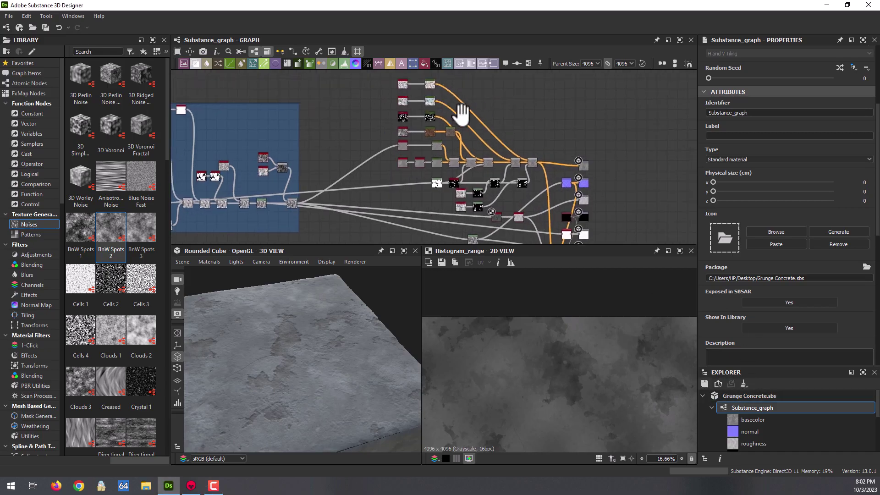
pyautogui.moveTo(463, 112); pyautogui.dragTo(377, 110, button='middle')
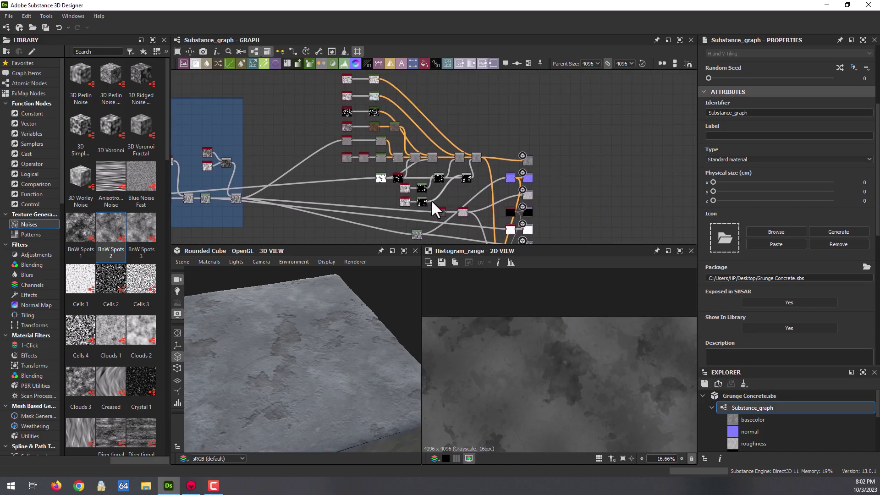
pyautogui.moveTo(432, 130); pyautogui.dragTo(436, 169, button='middle')
pyautogui.moveTo(488, 105)
pyautogui.mouseDown()
pyautogui.moveTo(342, 202)
pyautogui.moveTo(341, 166)
pyautogui.mouseUp()
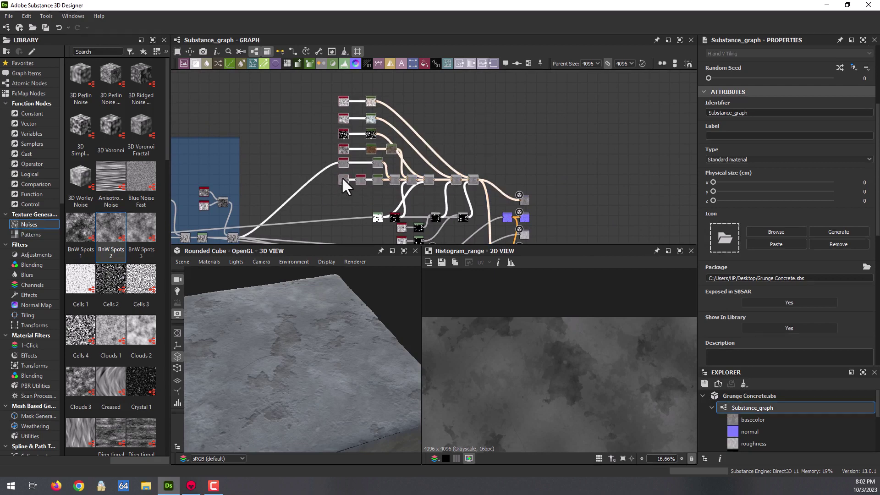
pyautogui.scroll(2, 441, 232)
pyautogui.moveTo(464, 218); pyautogui.dragTo(463, 192, button='middle')
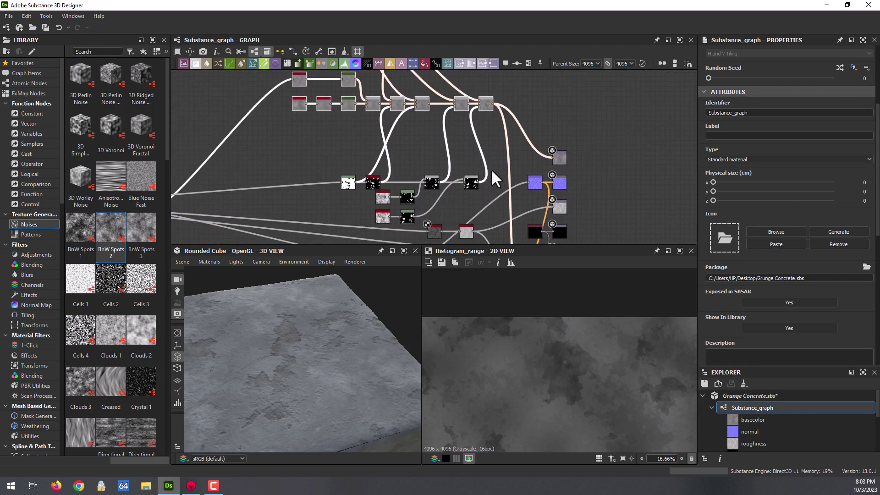
# Move the lower nodes up toward the cluster and select the whole base colour group.
pyautogui.moveTo(494, 173)
pyautogui.mouseDown()
pyautogui.moveTo(349, 214)
pyautogui.moveTo(387, 201)
pyautogui.moveTo(387, 176)
pyautogui.mouseUp()
pyautogui.scroll(-2, 496, 183)
pyautogui.moveTo(493, 151); pyautogui.dragTo(481, 196, button='middle')
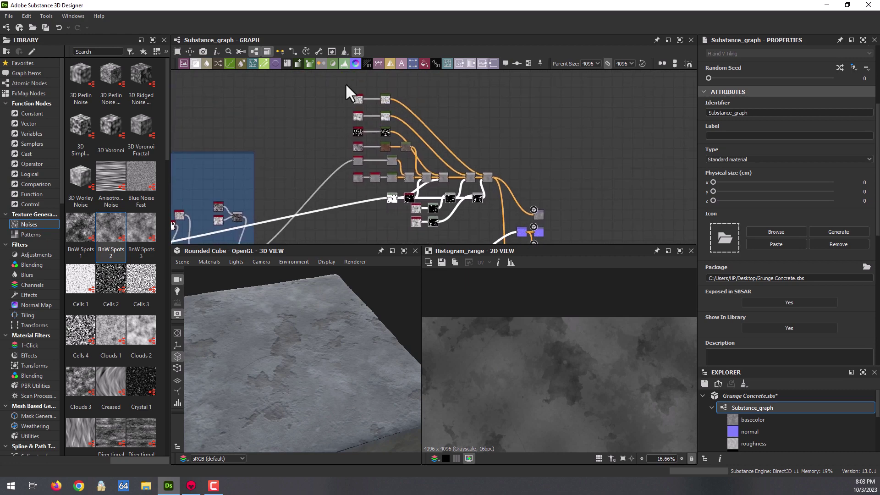
pyautogui.moveTo(346, 84); pyautogui.dragTo(489, 230)
# Try adding a comment and then a frame from the graph's context menu.
pyautogui.rightClick(446, 169)
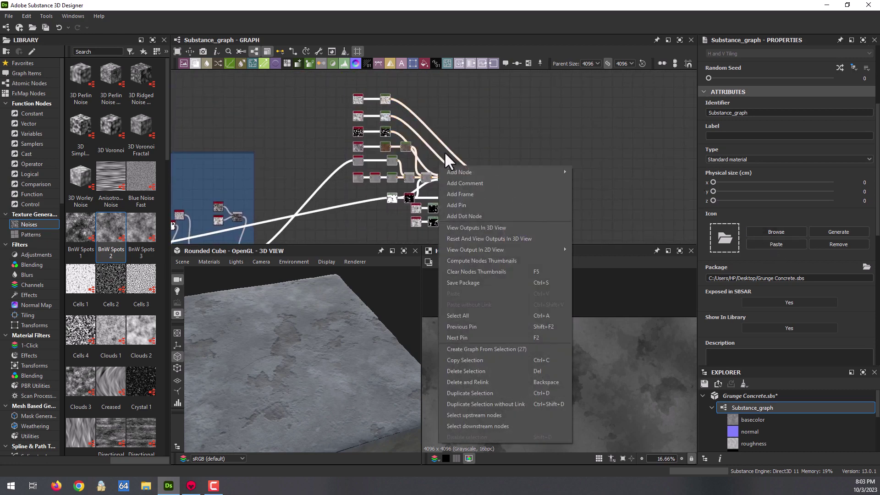
pyautogui.click(477, 181)
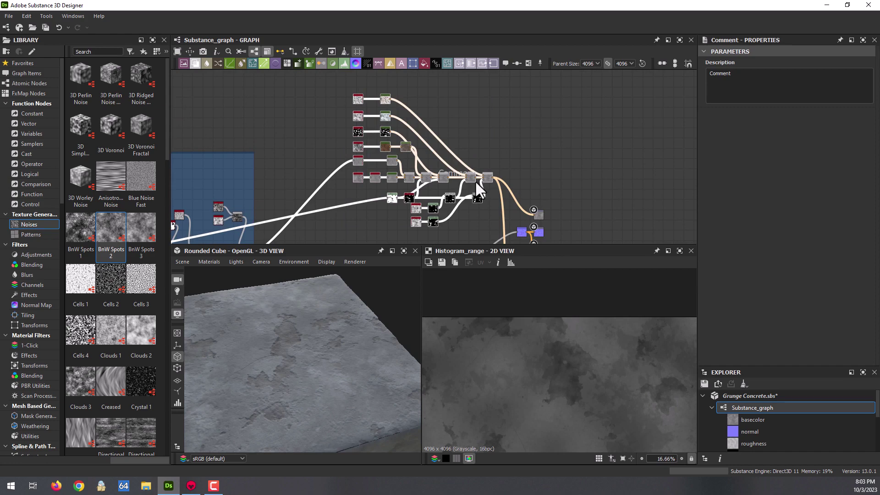
pyautogui.rightClick(450, 177)
pyautogui.click(475, 206)
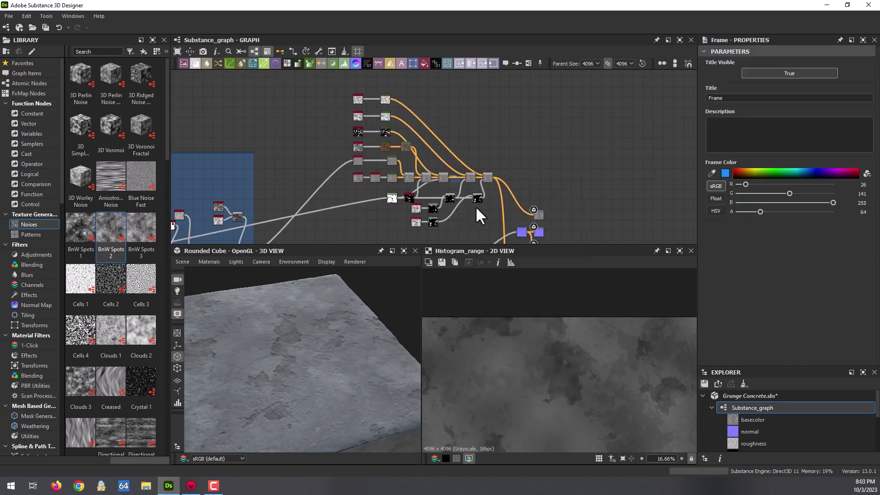
# Wrap the reselected base colour nodes in a green frame titled 'Base Color'.
pyautogui.moveTo(335, 107); pyautogui.dragTo(488, 224)
pyautogui.rightClick(488, 199)
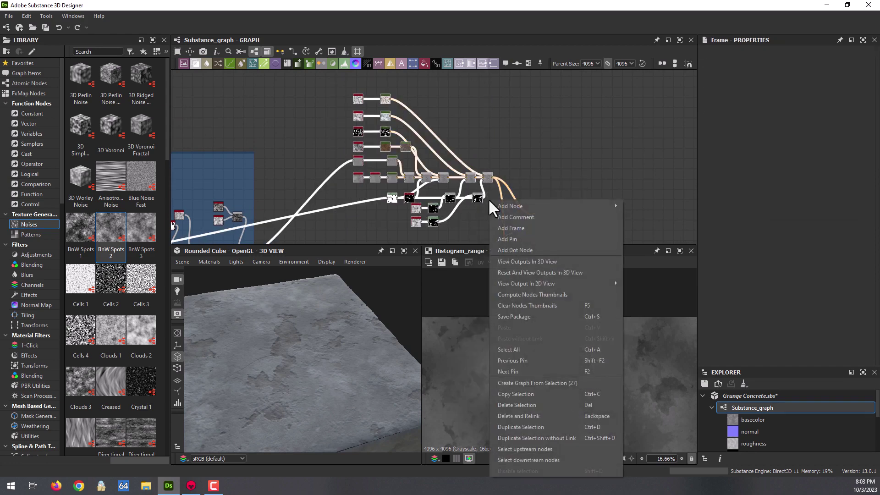
pyautogui.click(515, 228)
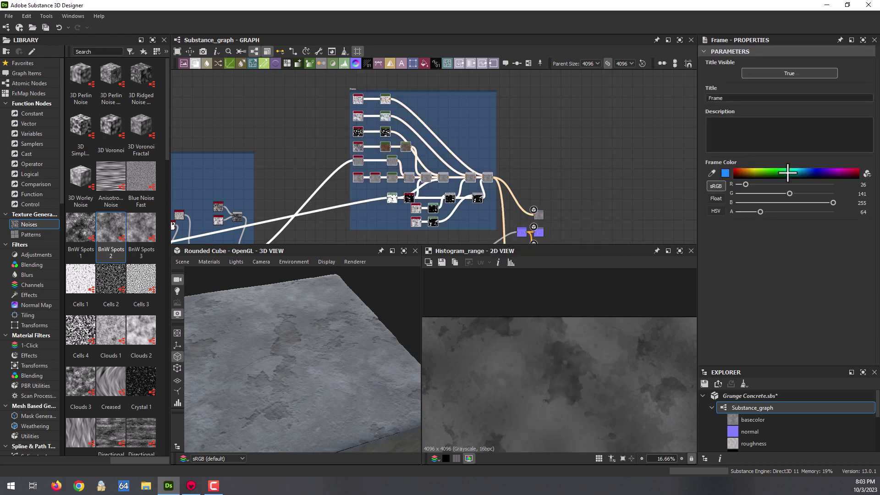
pyautogui.click(770, 174)
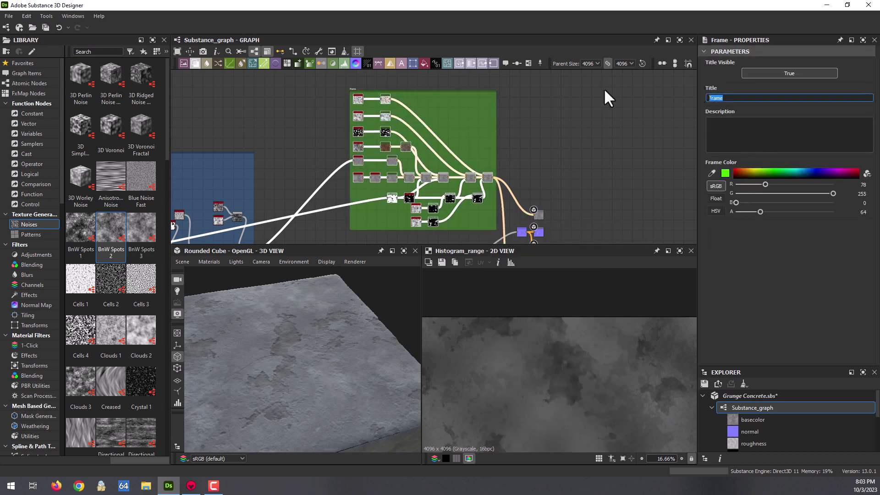
pyautogui.write('Base ')
pyautogui.write('Color')
pyautogui.scroll(-5, 500, 153)
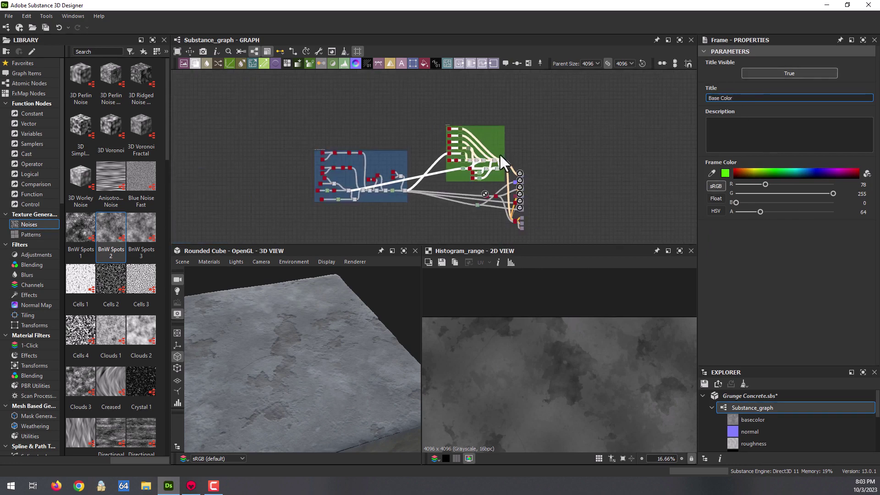
pyautogui.scroll(3, 500, 153)
pyautogui.scroll(2, 491, 190)
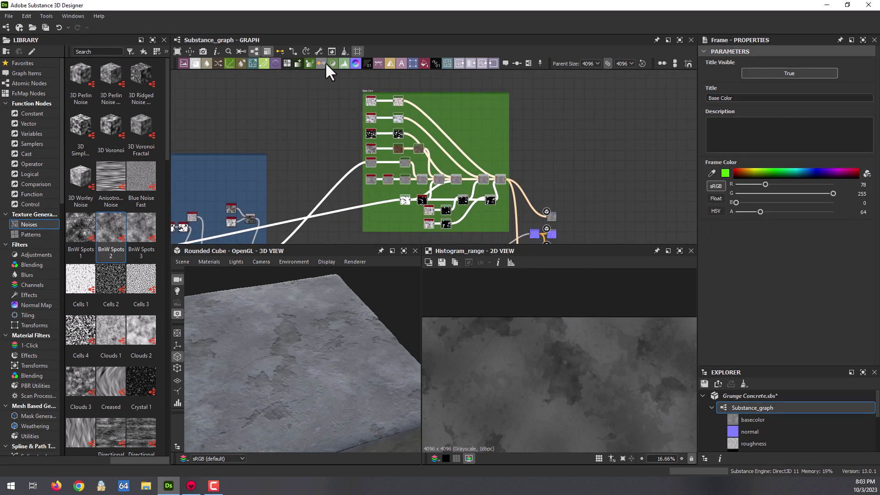
# Open the first Blend node in the 2D view and keep its opacity at 0.5.
pyautogui.scroll(3, 482, 178)
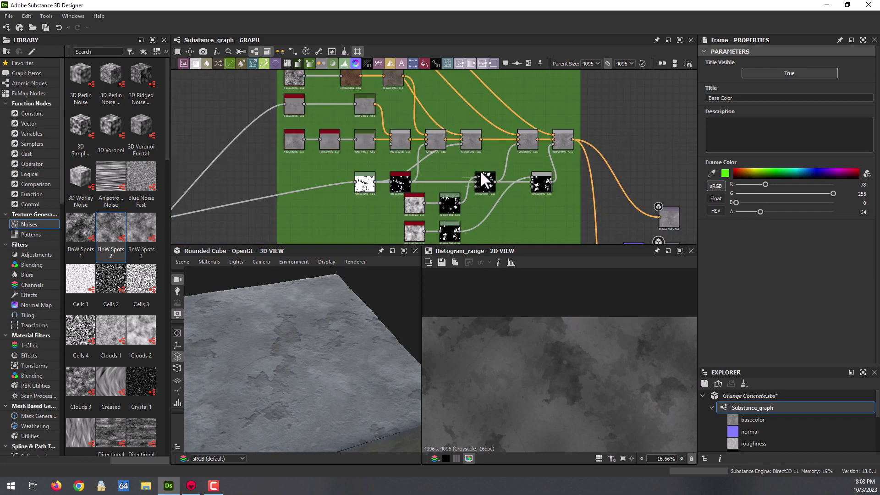
pyautogui.moveTo(348, 339); pyautogui.dragTo(309, 348)
pyautogui.scroll(3, 331, 312)
pyautogui.scroll(2, 331, 307)
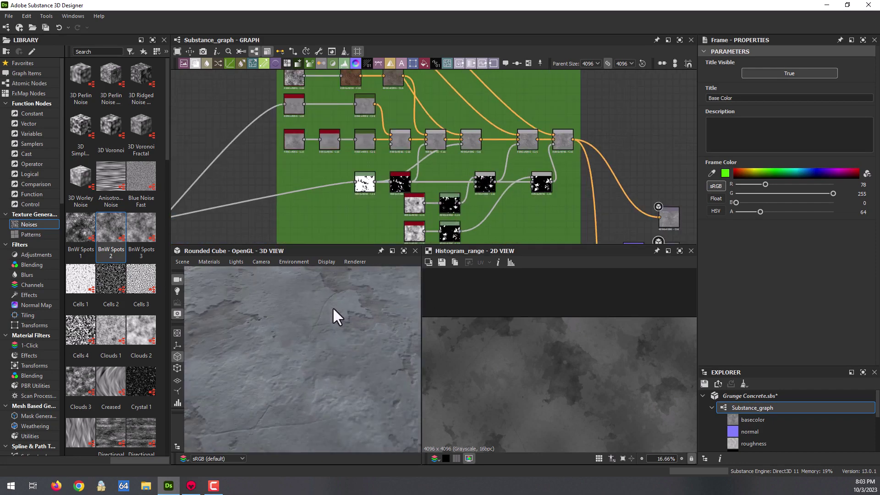
pyautogui.scroll(2, 438, 153)
pyautogui.scroll(-2, 446, 159)
pyautogui.scroll(3, 447, 147)
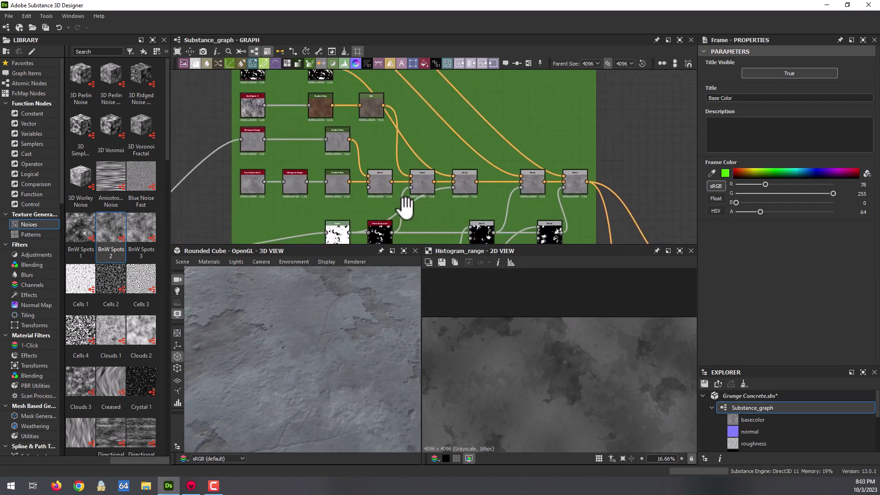
pyautogui.moveTo(406, 207); pyautogui.dragTo(402, 229, button='middle')
pyautogui.doubleClick(416, 202)
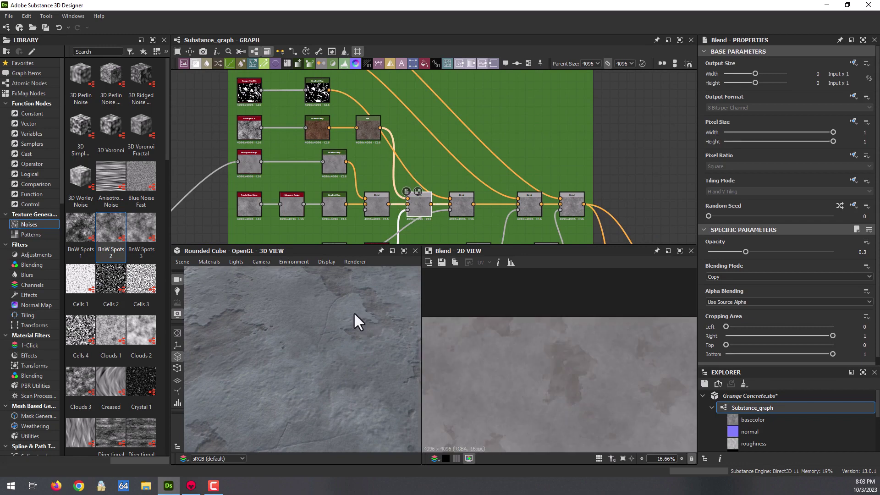
pyautogui.moveTo(354, 314); pyautogui.dragTo(373, 309)
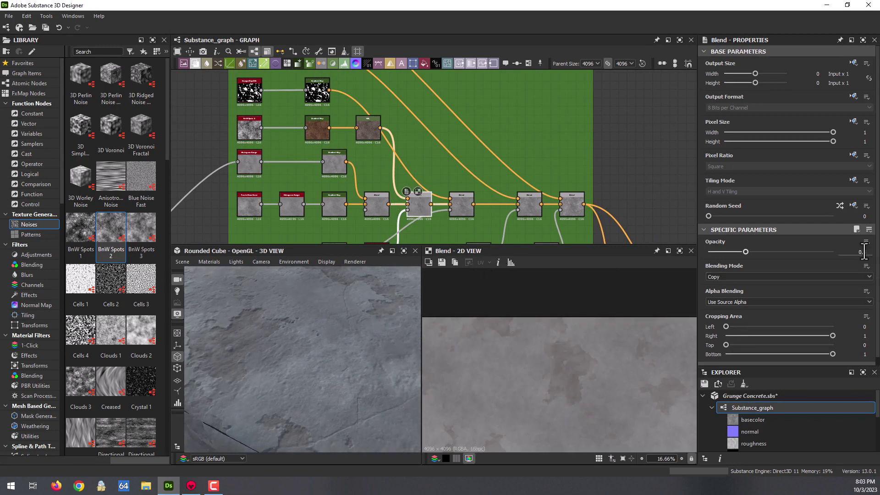
pyautogui.write('0.5')
pyautogui.press('Return')
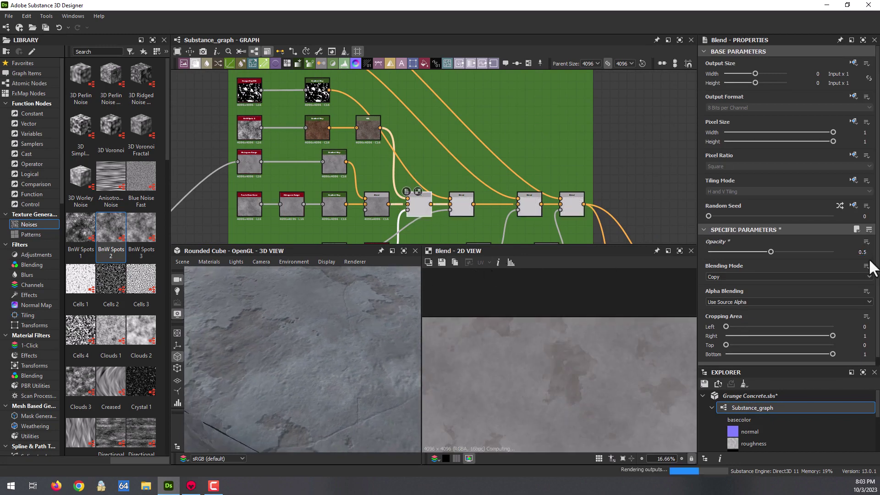
# Set the next Blend node's opacity to 0.1.
pyautogui.moveTo(267, 320)
pyautogui.mouseDown()
pyautogui.moveTo(302, 340)
pyautogui.moveTo(297, 349)
pyautogui.mouseUp()
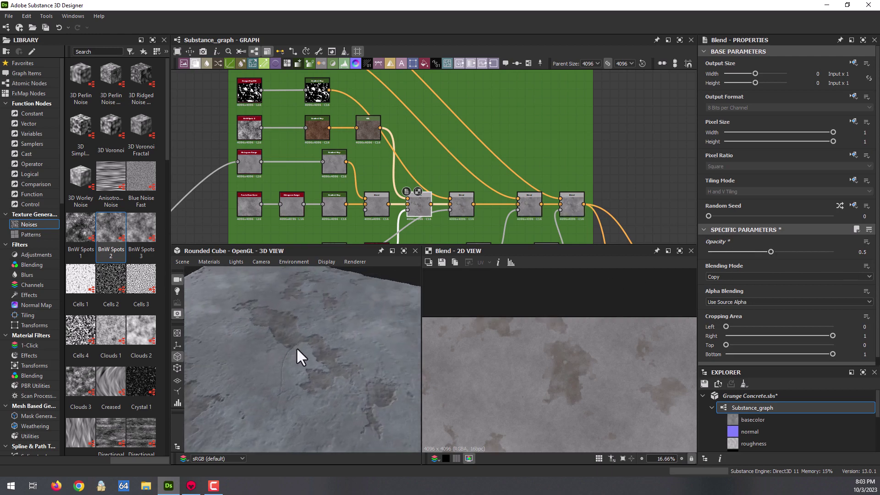
pyautogui.moveTo(471, 190); pyautogui.dragTo(441, 189, button='middle')
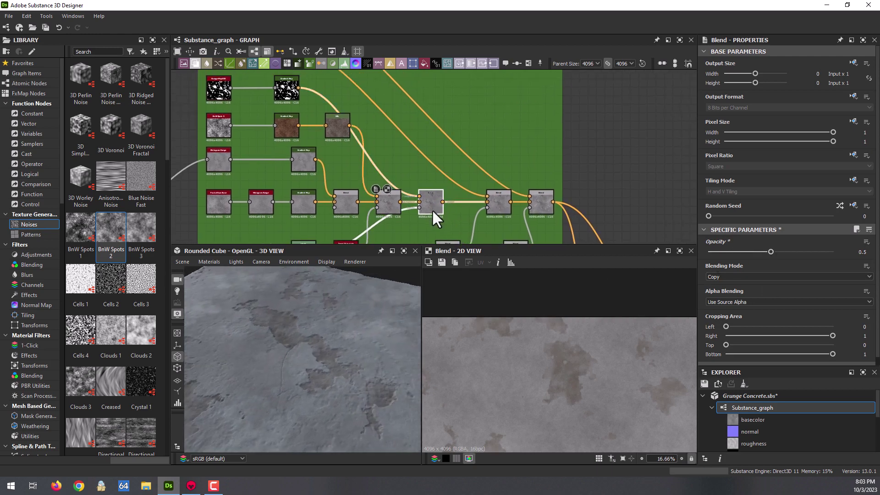
pyautogui.click(432, 209)
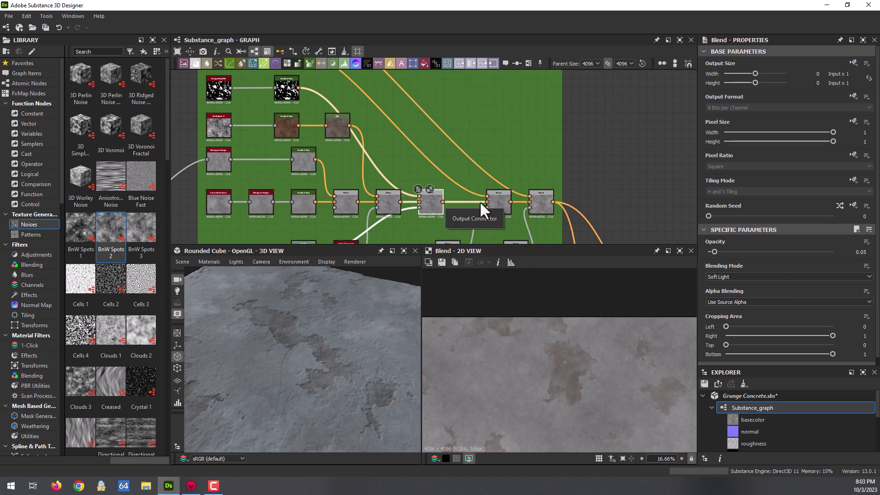
pyautogui.write('0.1')
pyautogui.press('Return')
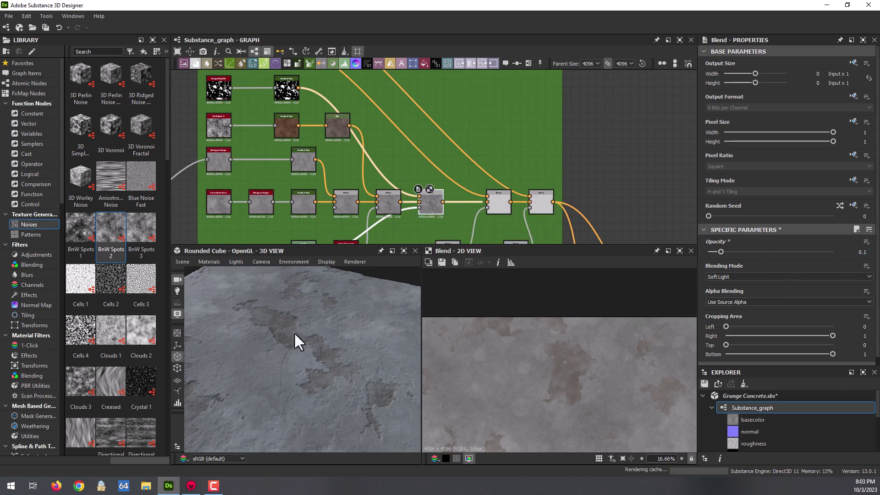
# Switch the following Blend node to Copy mode at 0.2 opacity.
pyautogui.moveTo(312, 328); pyautogui.dragTo(309, 342)
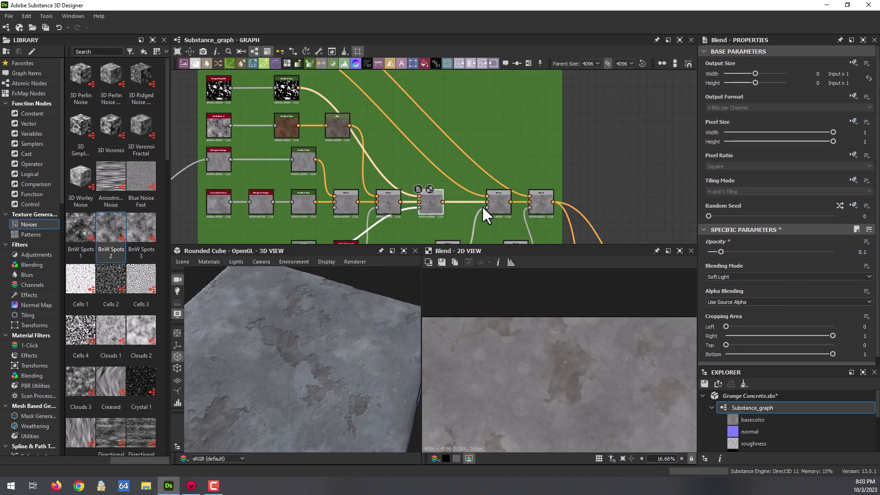
pyautogui.click(494, 198)
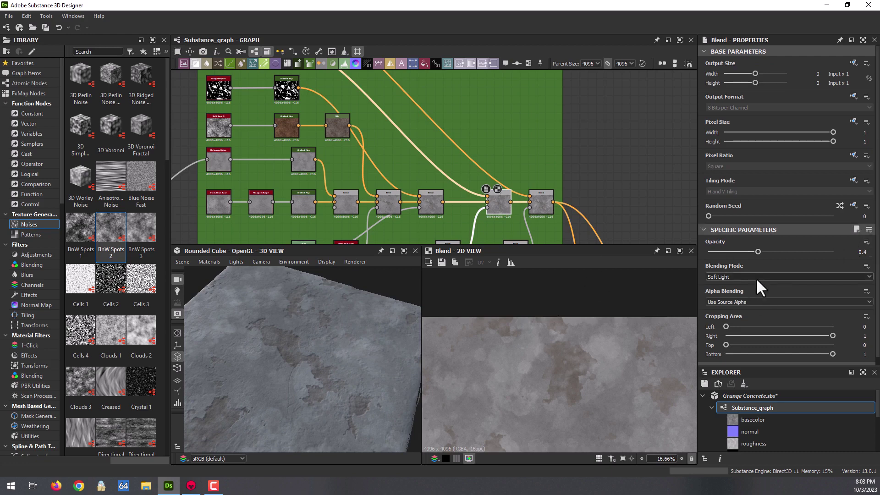
pyautogui.click(755, 278)
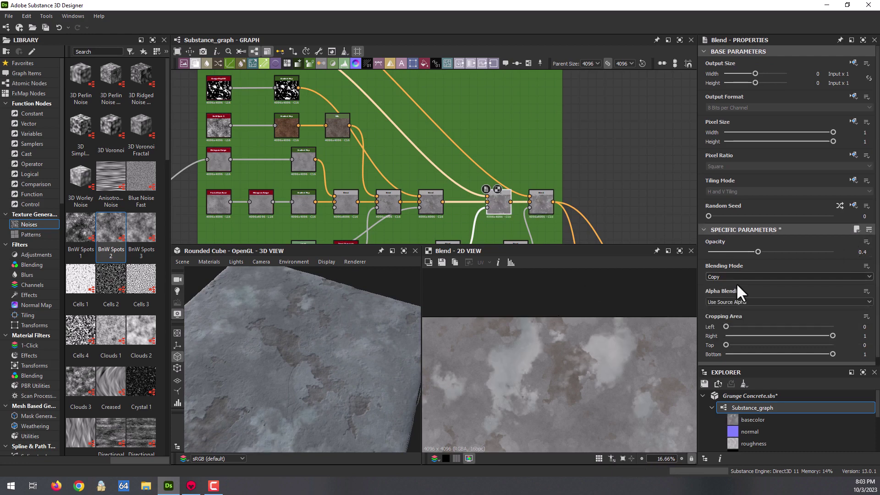
pyautogui.moveTo(334, 337); pyautogui.dragTo(348, 327)
pyautogui.doubleClick(862, 251)
pyautogui.write('0.2')
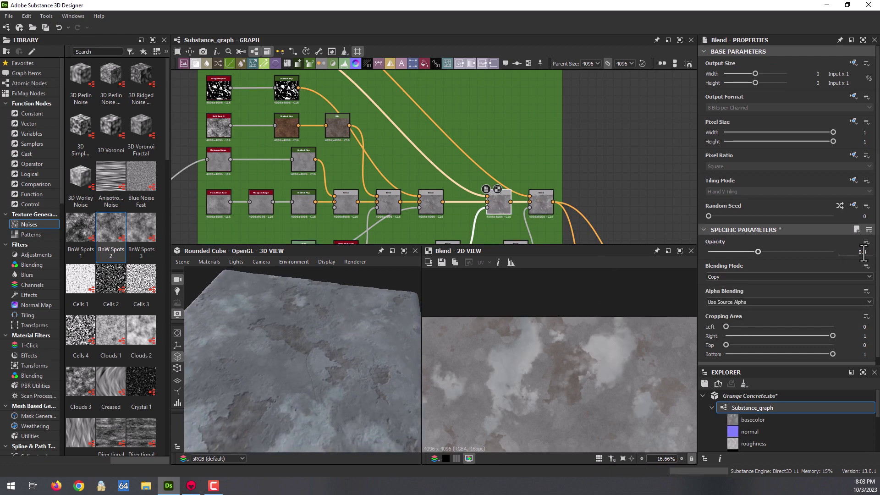
pyautogui.press('Return')
pyautogui.moveTo(364, 365); pyautogui.dragTo(376, 376)
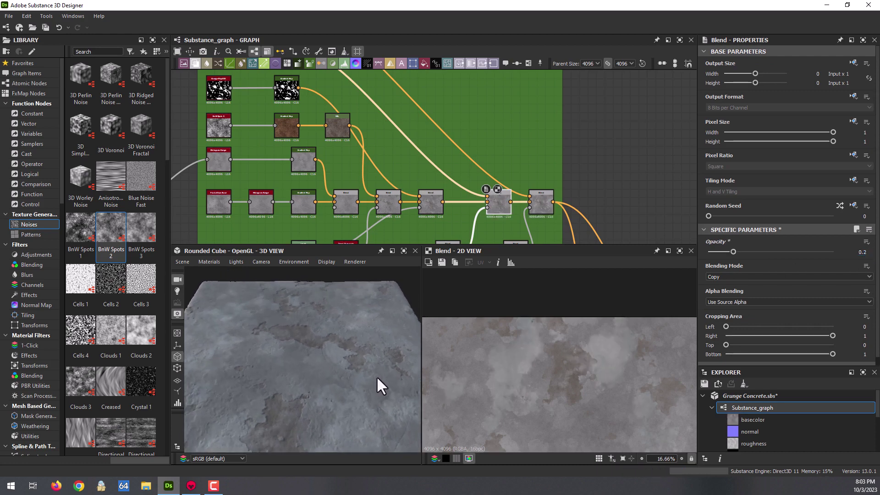
# Set the last Blend node to Copy blending at 0.3 opacity.
pyautogui.click(540, 200)
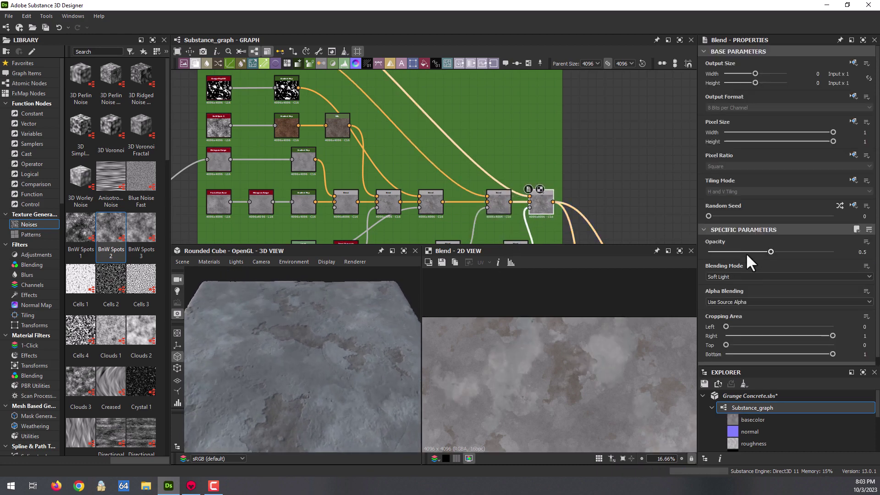
pyautogui.click(831, 276)
pyautogui.click(748, 285)
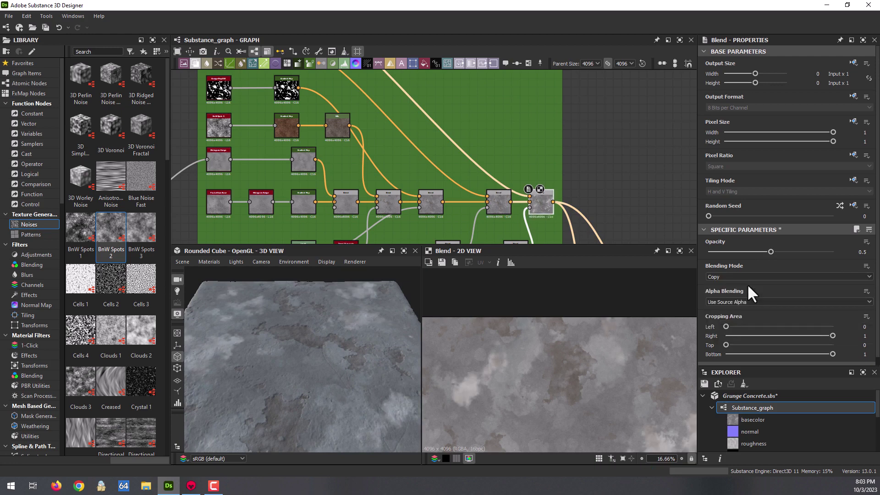
pyautogui.moveTo(364, 360); pyautogui.dragTo(358, 370)
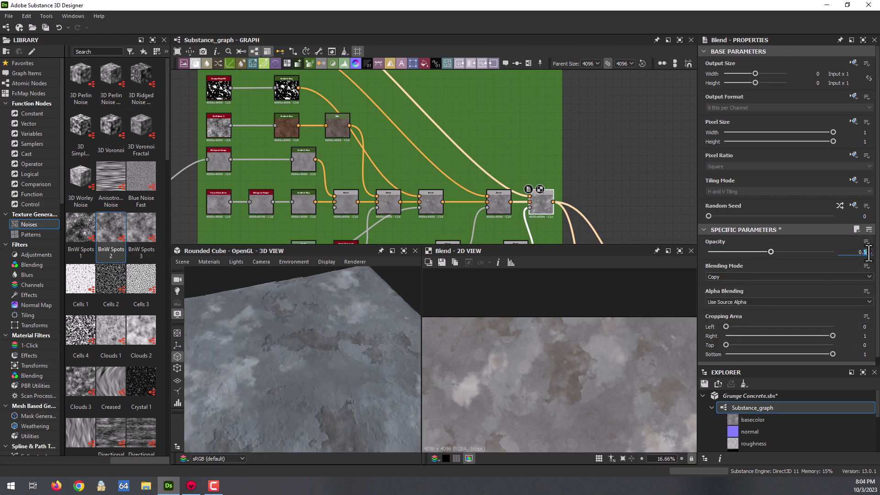
pyautogui.write('3')
pyautogui.press('Return')
pyautogui.moveTo(310, 317); pyautogui.dragTo(403, 192)
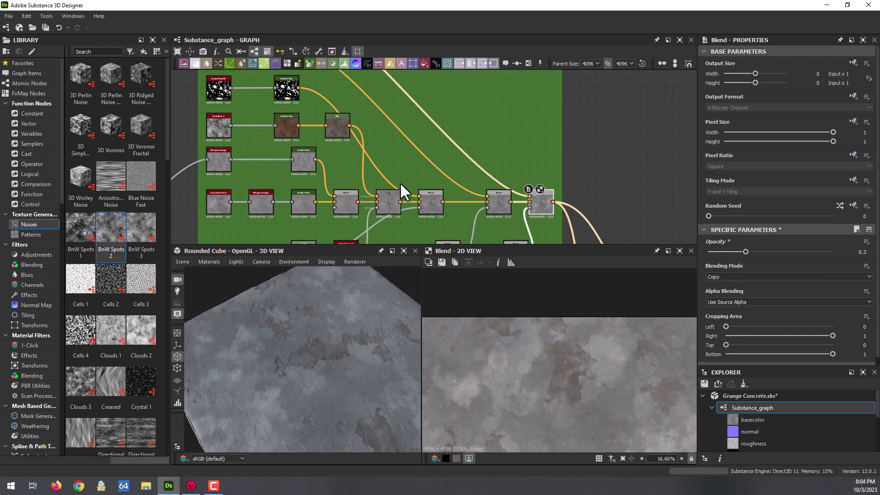
pyautogui.moveTo(403, 192); pyautogui.dragTo(403, 244, button='middle')
pyautogui.scroll(2, 286, 120)
pyautogui.doubleClick(287, 110)
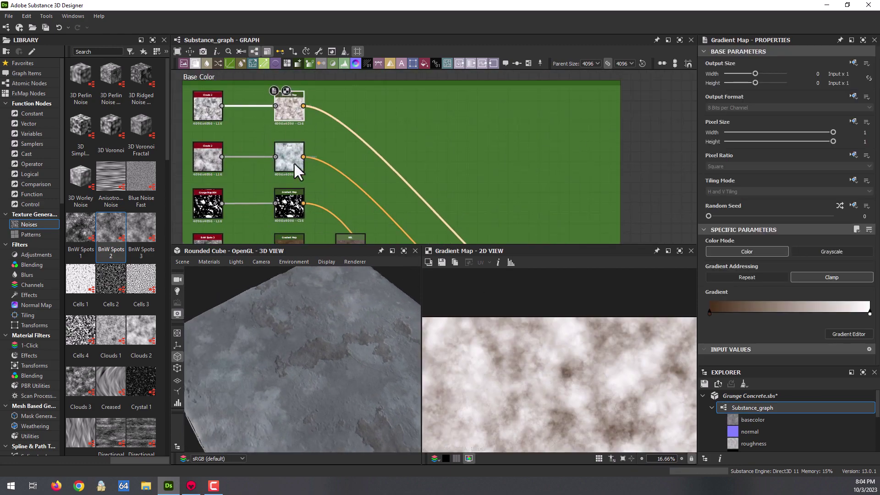
pyautogui.moveTo(363, 158)
pyautogui.mouseDown(button='middle')
pyautogui.moveTo(406, 161)
pyautogui.moveTo(412, 133)
pyautogui.moveTo(442, 182)
pyautogui.moveTo(425, 143)
pyautogui.mouseUp(button='middle')
pyautogui.doubleClick(494, 200)
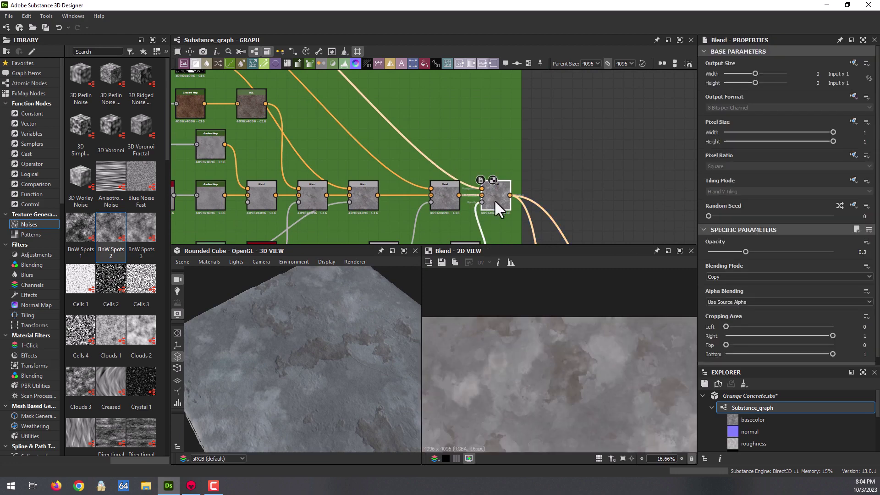
pyautogui.moveTo(736, 254)
pyautogui.mouseDown()
pyautogui.moveTo(709, 252)
pyautogui.moveTo(802, 252)
pyautogui.mouseUp()
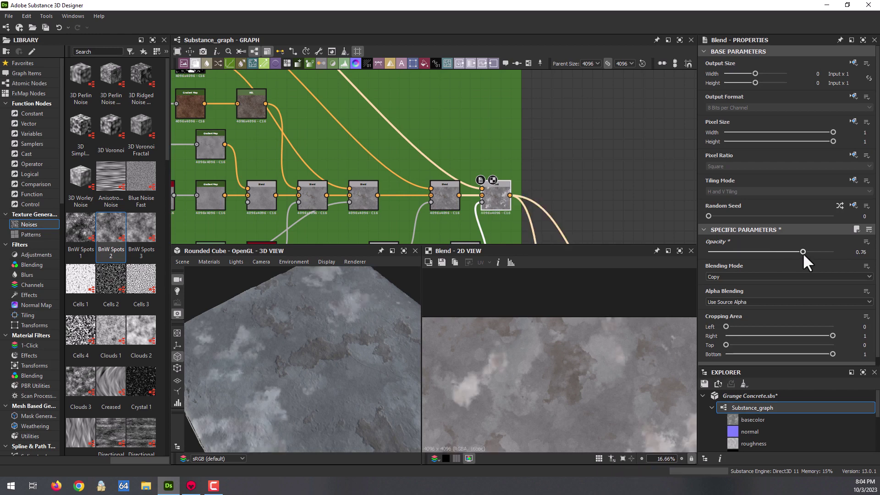
pyautogui.click(861, 252)
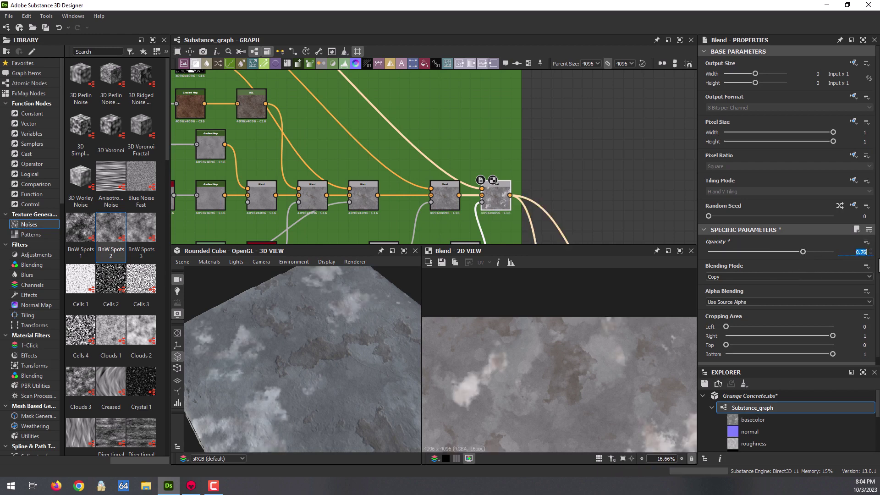
pyautogui.write('0.3')
pyautogui.press('Return')
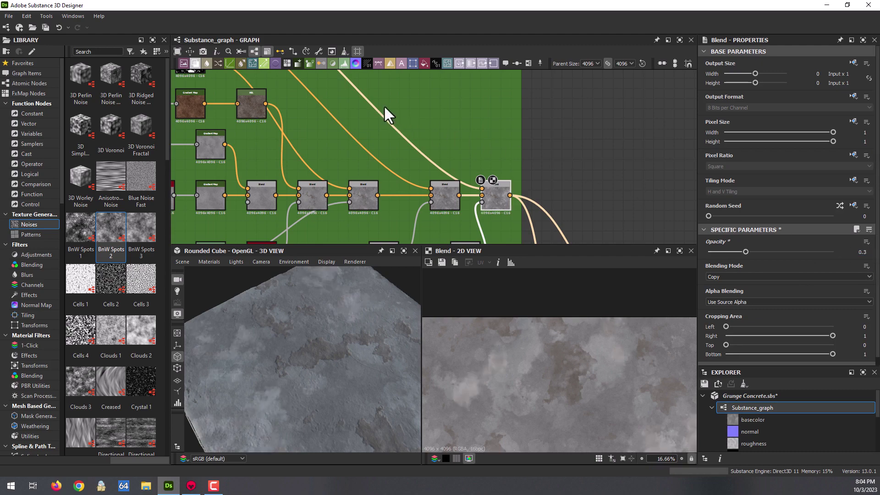
pyautogui.moveTo(384, 105); pyautogui.dragTo(556, 208, button='middle')
pyautogui.scroll(2, 399, 136)
pyautogui.click(399, 136)
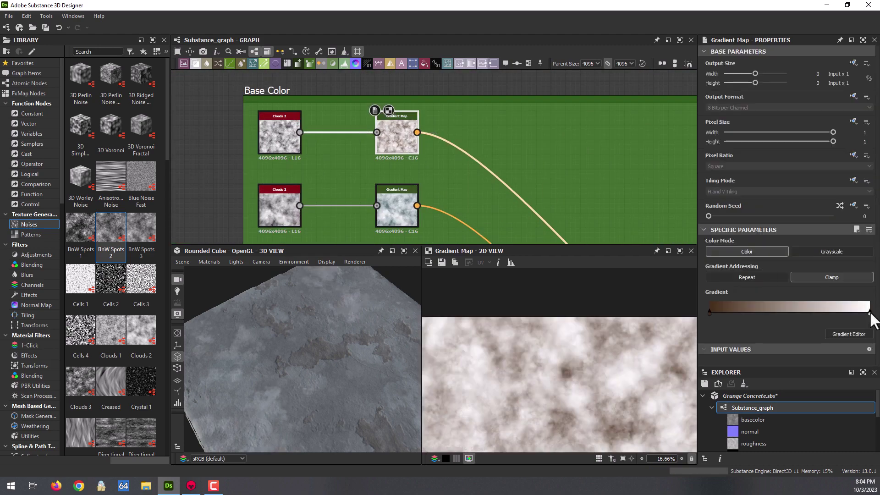
# Change the brown Gradient Map's white end to light tan.
pyautogui.click(772, 312)
pyautogui.click(331, 206)
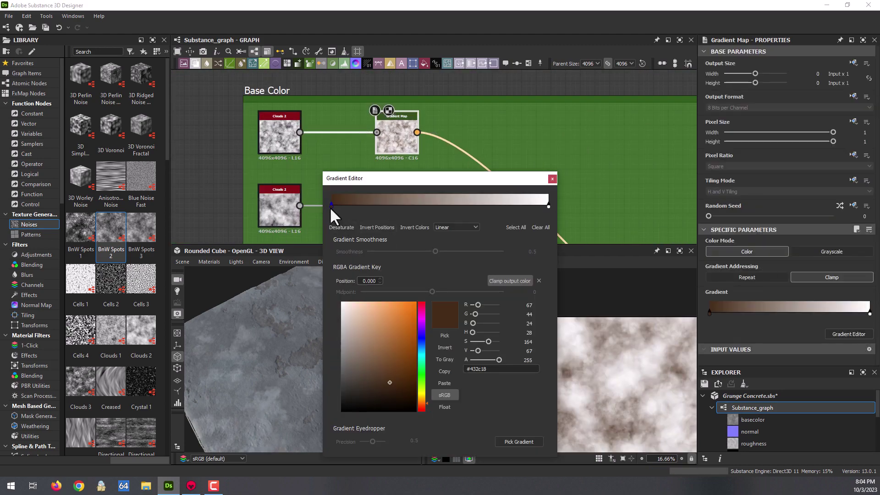
pyautogui.click(548, 207)
pyautogui.click(445, 383)
pyautogui.moveTo(350, 330); pyautogui.dragTo(361, 336)
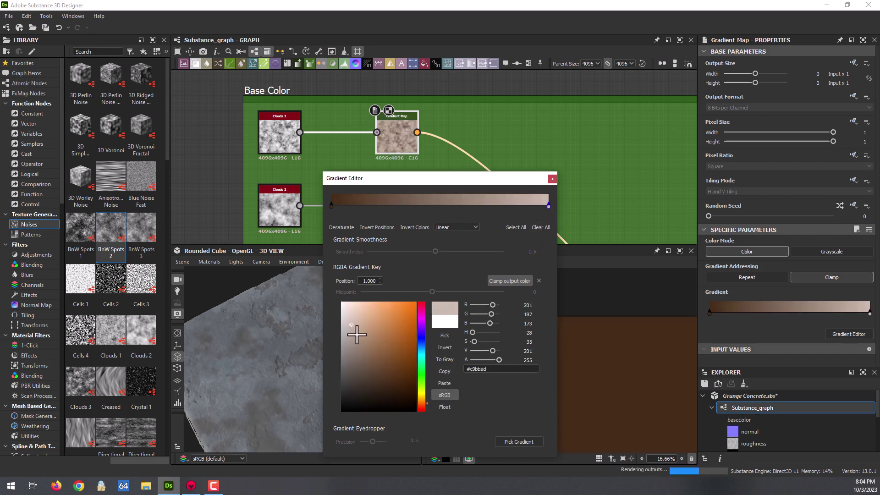
pyautogui.click(553, 178)
# Change the second Gradient Map's white end to light teal and inspect the cooler concrete.
pyautogui.scroll(-3, 351, 105)
pyautogui.scroll(2, 352, 229)
pyautogui.click(387, 142)
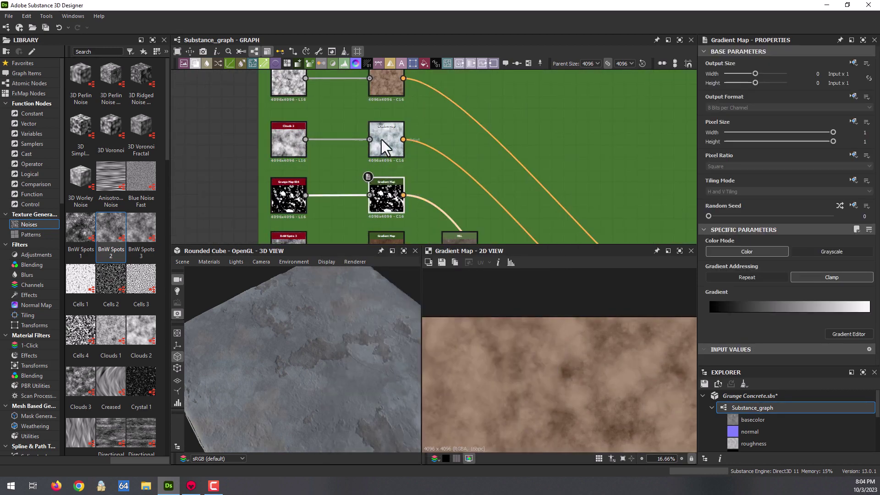
pyautogui.click(855, 335)
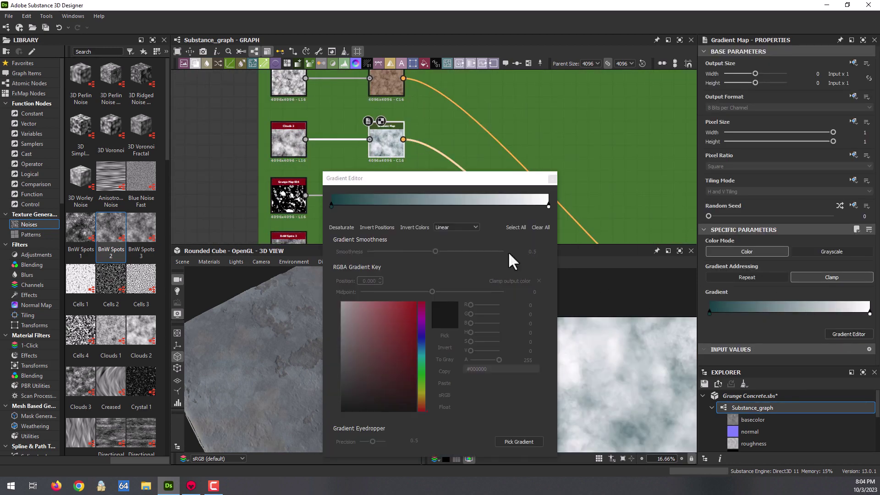
pyautogui.click(330, 205)
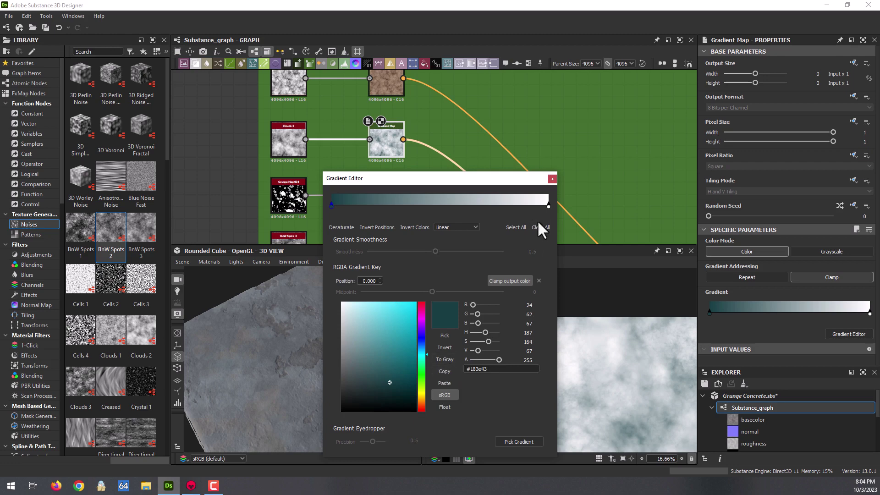
pyautogui.click(548, 206)
pyautogui.click(444, 383)
pyautogui.moveTo(399, 362); pyautogui.dragTo(364, 335)
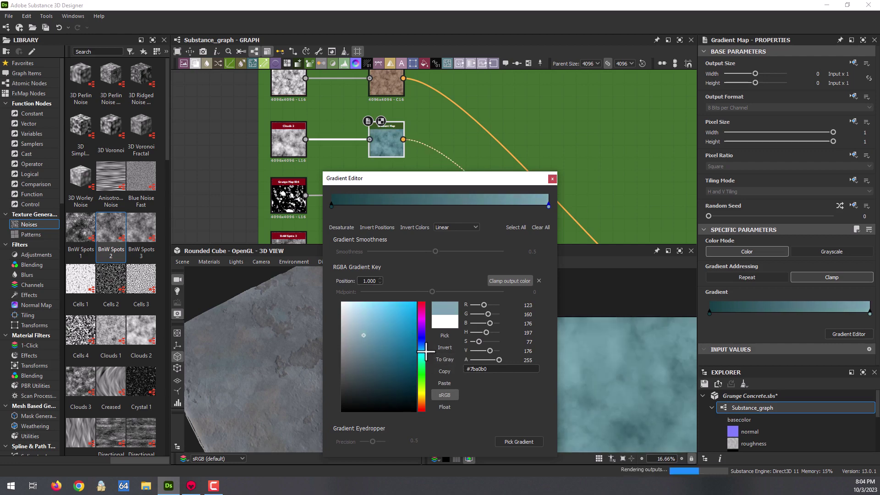
pyautogui.click(551, 179)
pyautogui.moveTo(262, 379)
pyautogui.mouseDown()
pyautogui.moveTo(307, 357)
pyautogui.moveTo(350, 317)
pyautogui.moveTo(301, 311)
pyautogui.mouseUp()
pyautogui.scroll(2, 307, 355)
pyautogui.scroll(2, 333, 301)
pyautogui.scroll(-1, 301, 311)
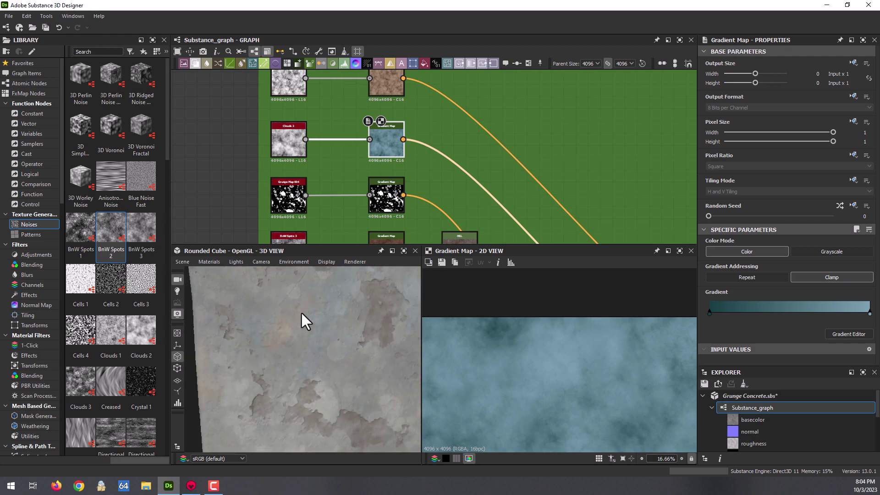
pyautogui.scroll(-2, 402, 153)
pyautogui.scroll(-1, 404, 153)
pyautogui.moveTo(404, 154)
pyautogui.mouseDown(button='middle')
pyautogui.moveTo(348, 144)
pyautogui.moveTo(352, 103)
pyautogui.mouseUp(button='middle')
# Set one of the last Blend nodes to 0.2 opacity.
pyautogui.scroll(2, 450, 207)
pyautogui.click(451, 199)
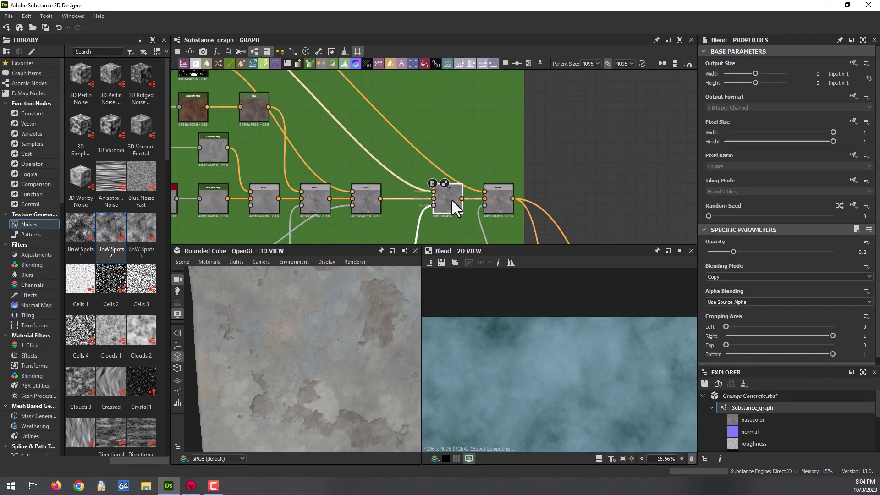
pyautogui.click(492, 198)
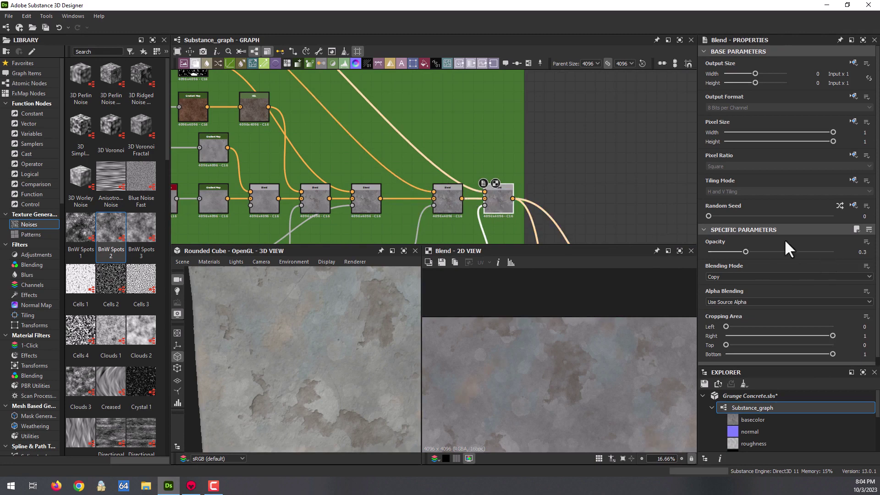
pyautogui.click(456, 205)
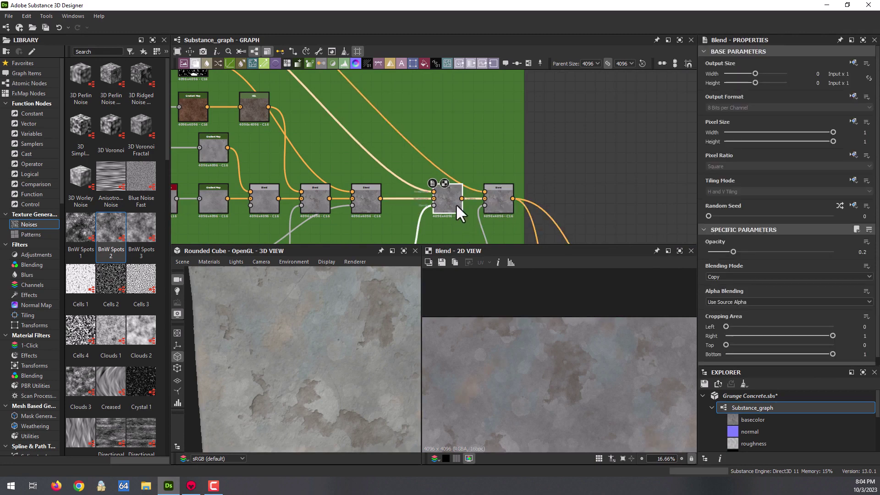
pyautogui.click(863, 251)
pyautogui.write('0.15')
pyautogui.press('Return')
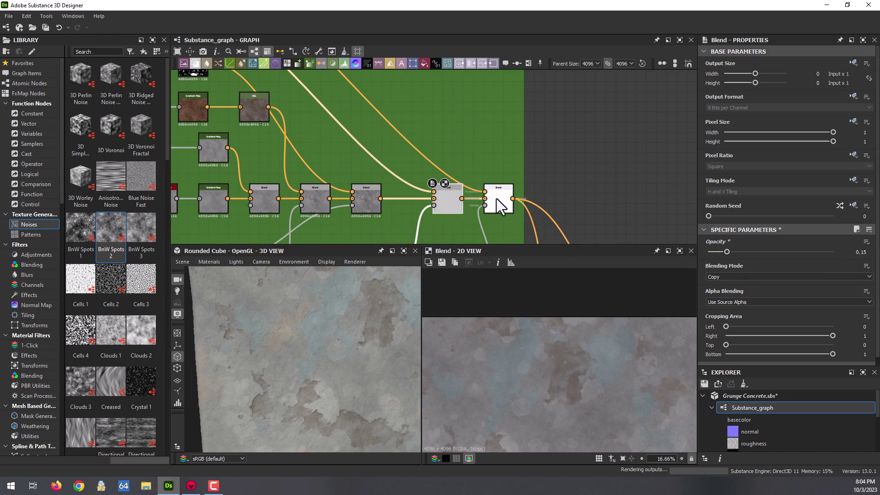
pyautogui.click(860, 251)
pyautogui.write('0.2')
pyautogui.press('Return')
# Set the other Blend node to 0.15 opacity and check the preview.
pyautogui.click(500, 204)
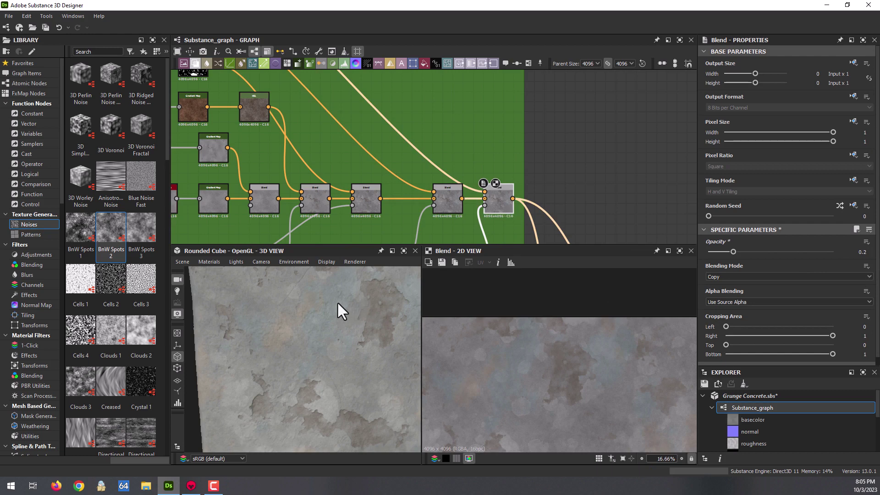
pyautogui.moveTo(327, 309); pyautogui.dragTo(345, 310)
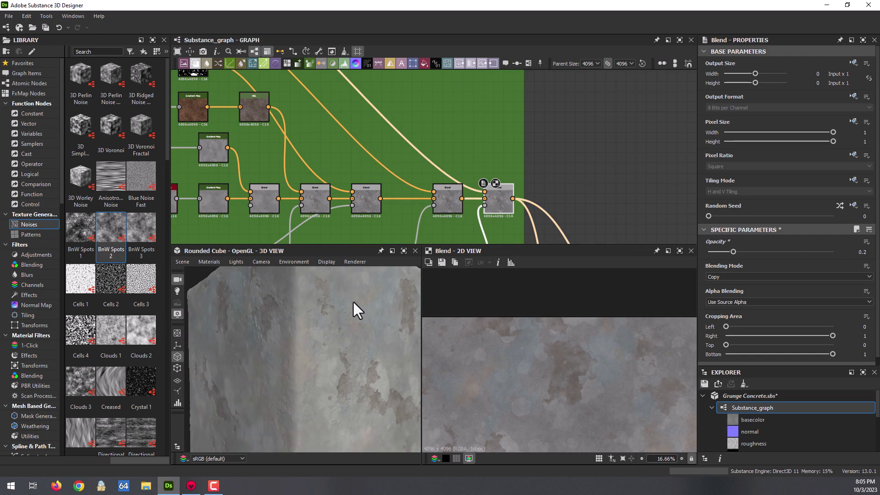
pyautogui.click(444, 202)
pyautogui.write('5')
pyautogui.press('Return')
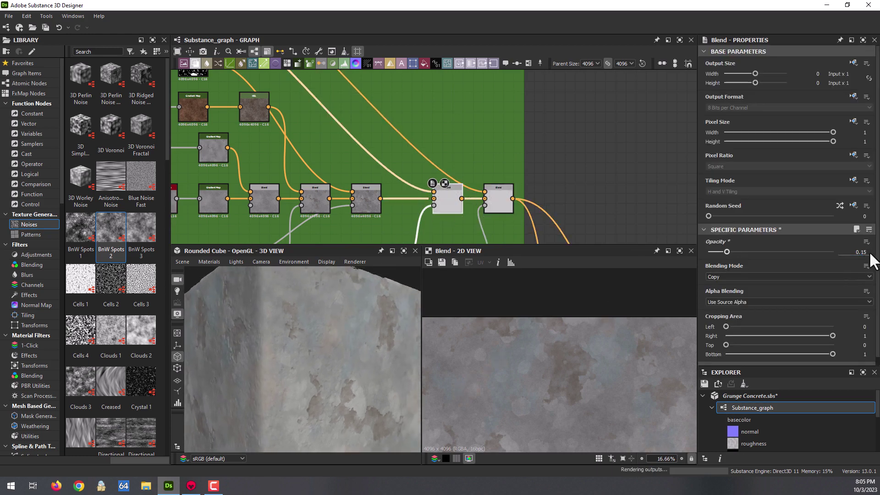
pyautogui.moveTo(356, 334); pyautogui.dragTo(320, 328)
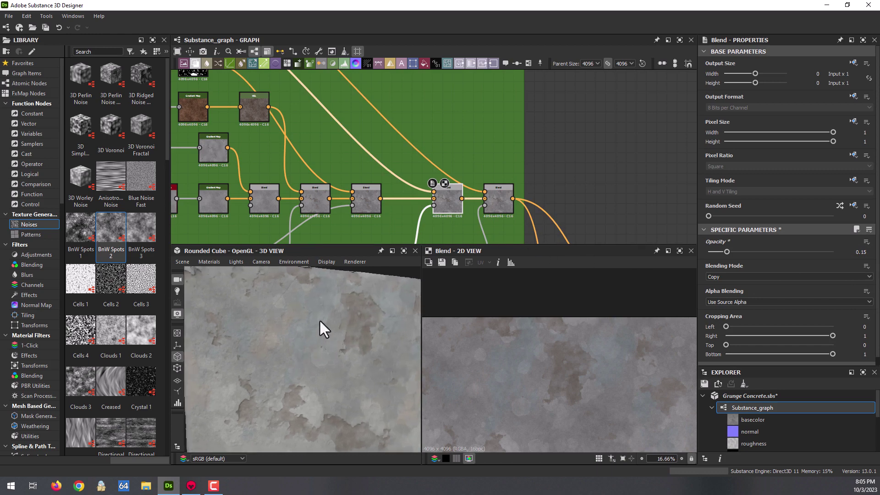
pyautogui.moveTo(412, 270)
pyautogui.mouseDown()
pyautogui.moveTo(323, 380)
pyautogui.moveTo(362, 414)
pyautogui.mouseUp()
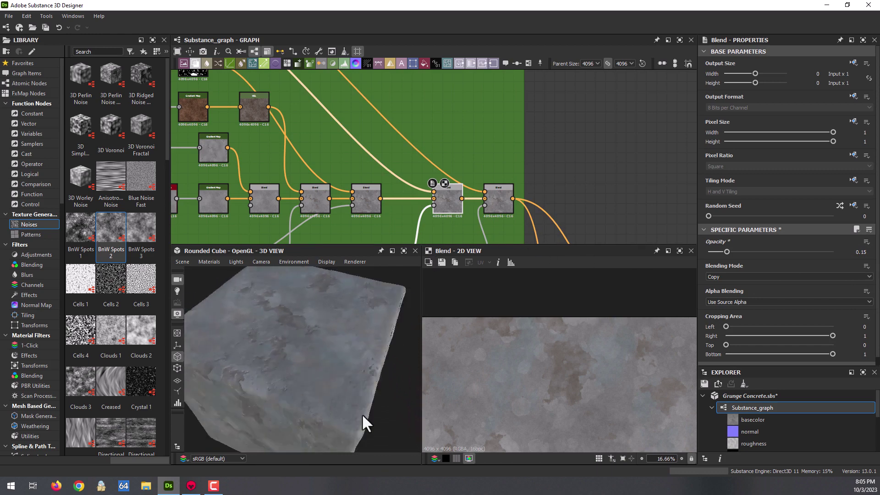
pyautogui.scroll(-2, 447, 136)
# Select the Soft Light Blend node and nudge it slightly right.
pyautogui.scroll(2, 415, 188)
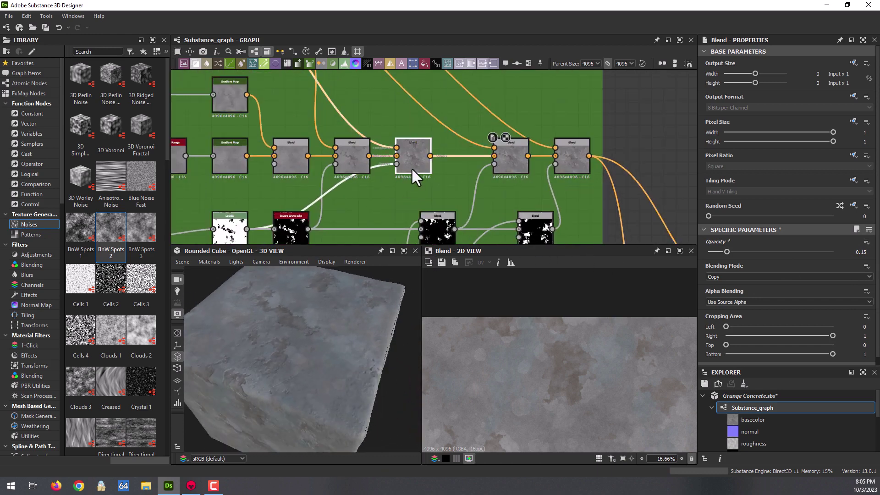
pyautogui.click(411, 167)
pyautogui.moveTo(415, 164); pyautogui.dragTo(425, 163)
pyautogui.scroll(-2, 425, 161)
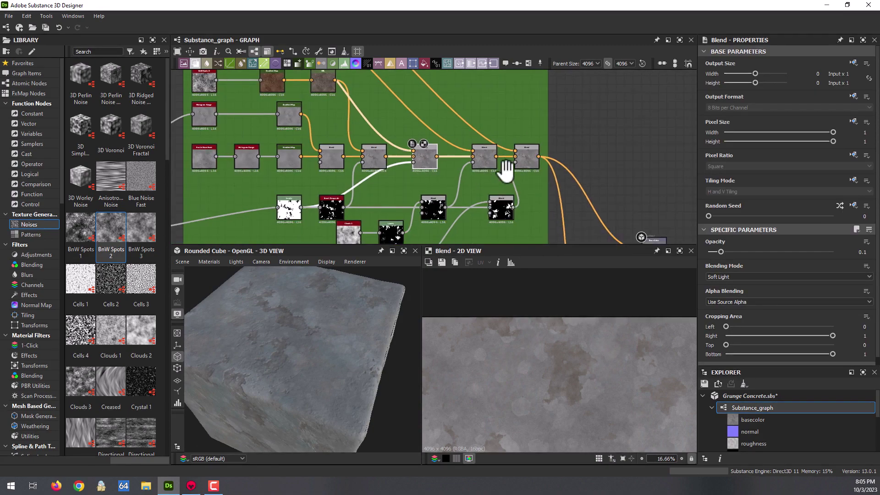
pyautogui.scroll(-1, 435, 127)
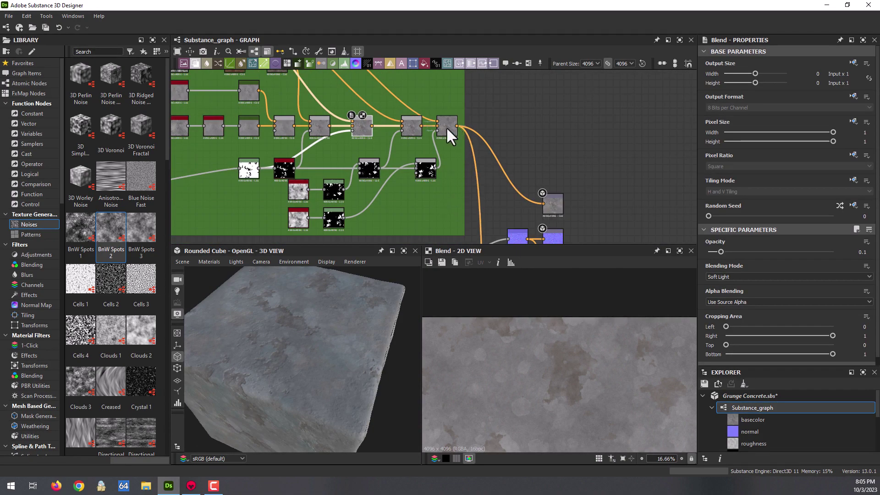
# Insert an HSL node after the Blend node and change its Saturation.
pyautogui.click(439, 128)
pyautogui.press('space')
pyautogui.click(475, 148)
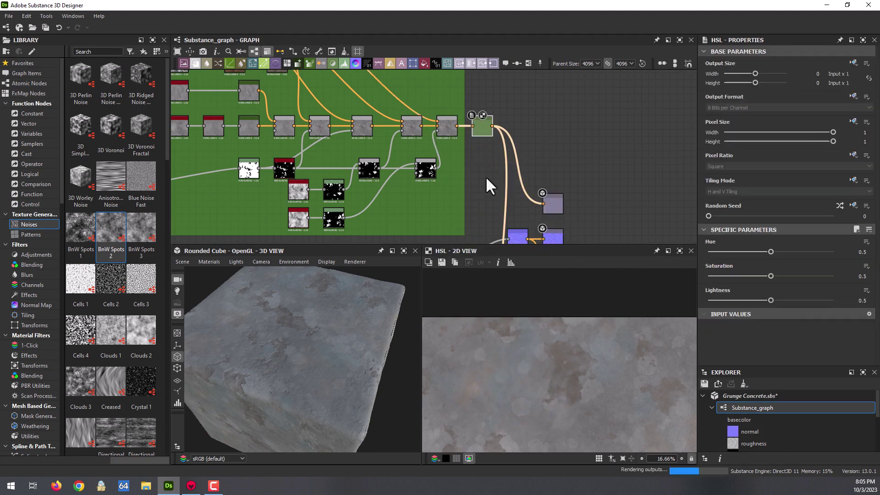
pyautogui.scroll(-2, 488, 131)
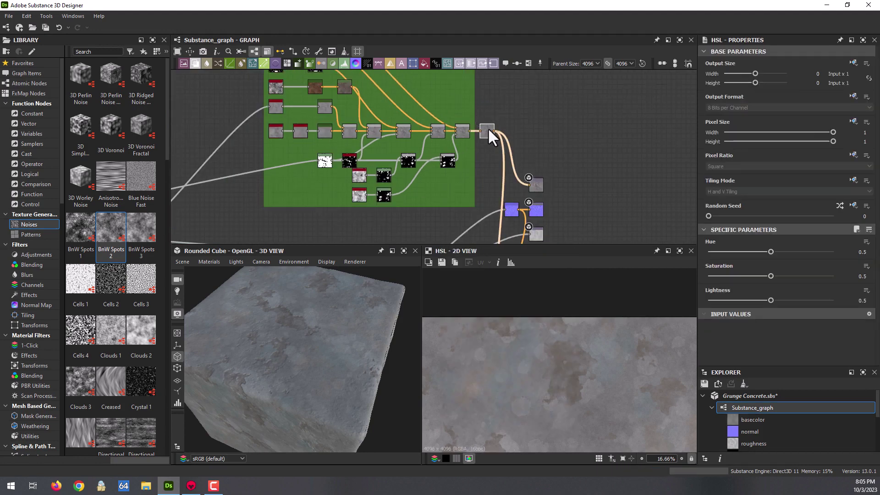
pyautogui.moveTo(489, 130); pyautogui.dragTo(491, 167)
pyautogui.scroll(2, 491, 183)
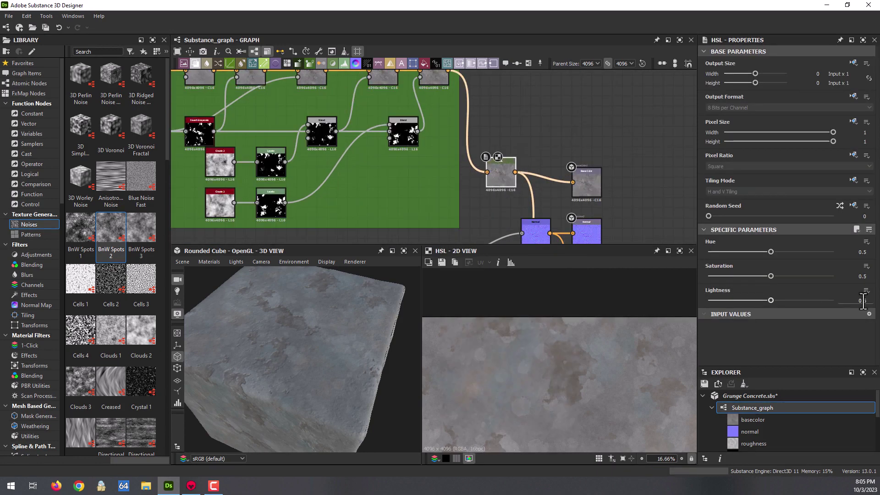
pyautogui.press('Return')
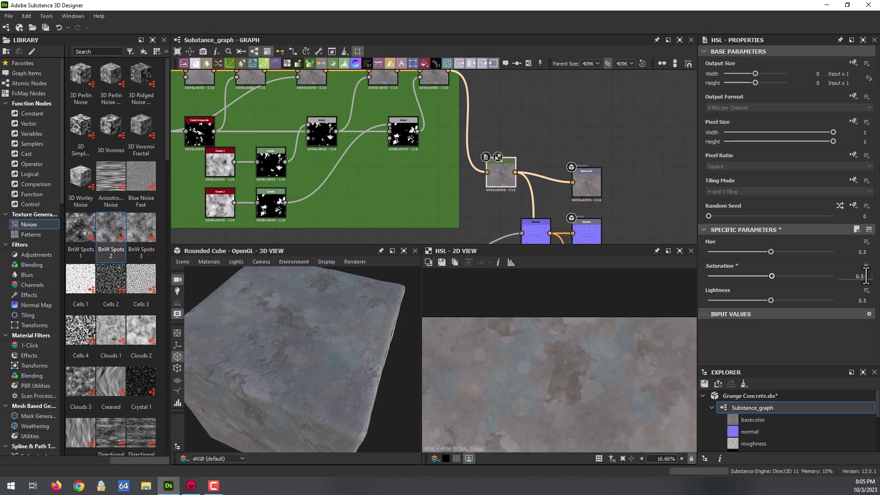
# Undo the Saturation change, returning the HSL node to 0.5 saturation.
pyautogui.moveTo(268, 348); pyautogui.dragTo(238, 315)
pyautogui.scroll(2, 240, 298)
pyautogui.scroll(4, 302, 315)
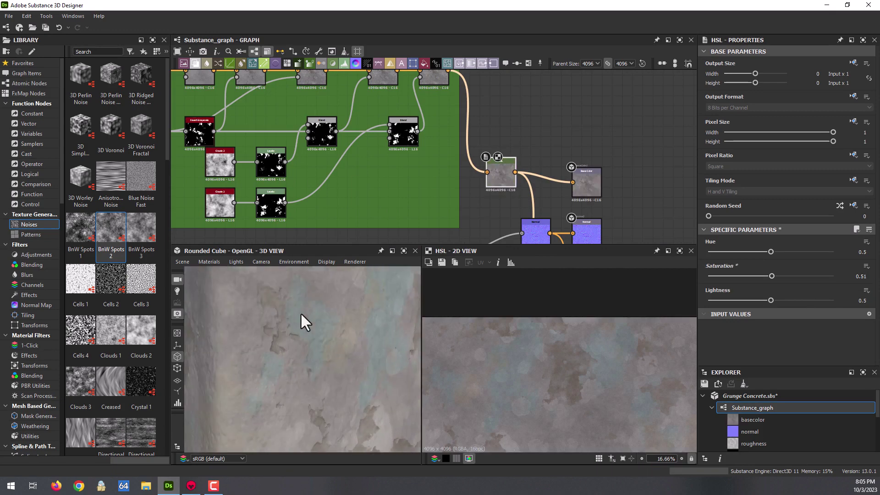
pyautogui.moveTo(301, 313); pyautogui.dragTo(350, 313)
pyautogui.hotkey('ctrl', 'z')
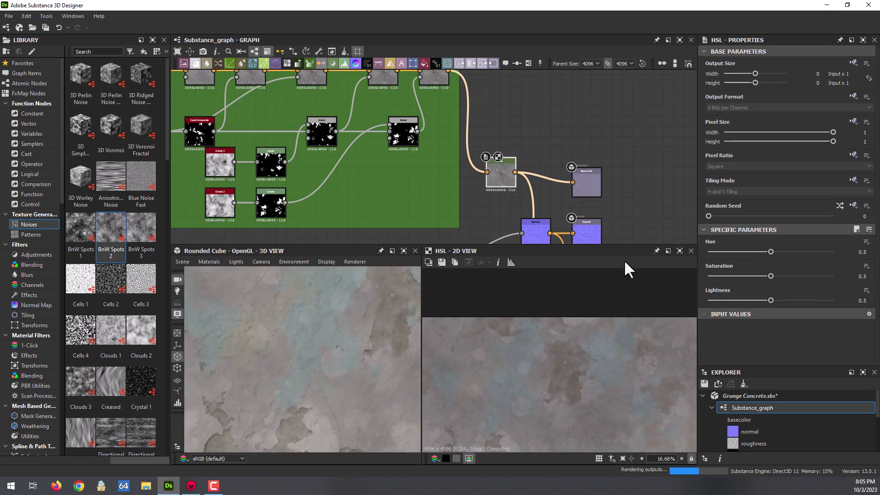
pyautogui.moveTo(327, 330)
pyautogui.mouseDown()
pyautogui.moveTo(318, 345)
pyautogui.moveTo(328, 359)
pyautogui.mouseUp()
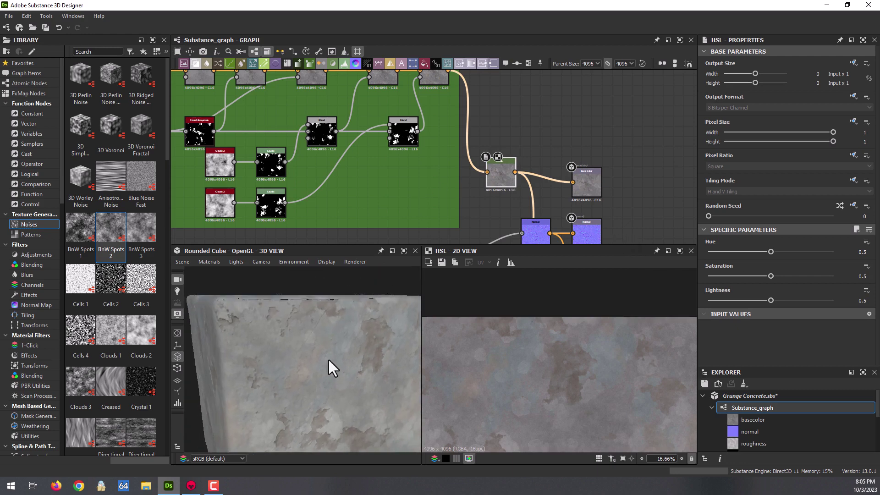
# Select a Blend node and save Grunge Concrete.sbs.
pyautogui.moveTo(452, 147); pyautogui.dragTo(549, 280, button='middle')
pyautogui.moveTo(349, 167)
pyautogui.mouseDown(button='middle')
pyautogui.moveTo(373, 196)
pyautogui.moveTo(409, 196)
pyautogui.mouseUp(button='middle')
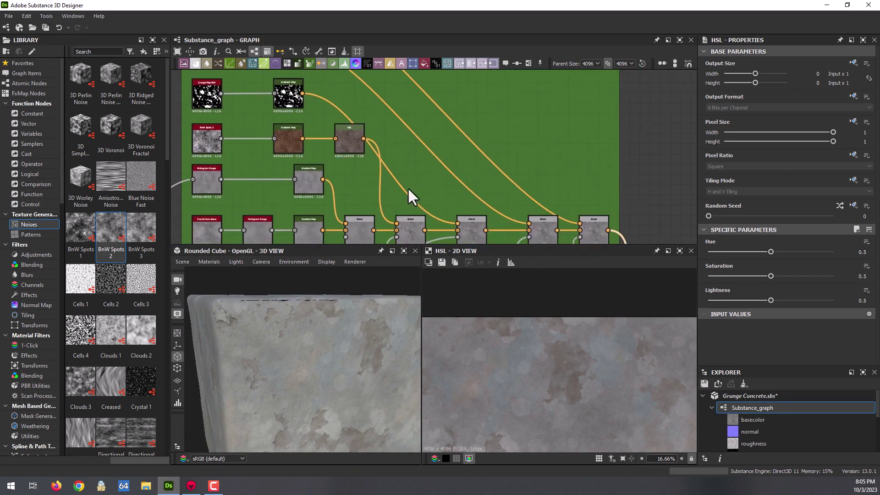
pyautogui.click(470, 229)
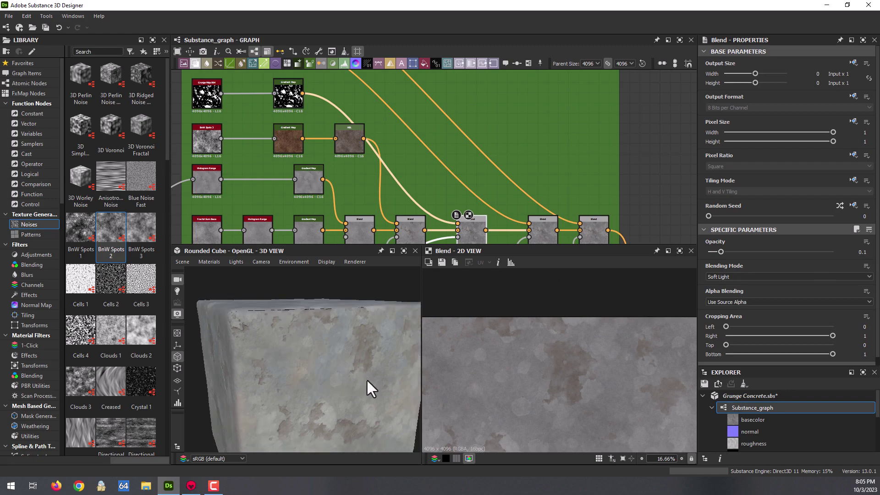
pyautogui.scroll(5, 366, 378)
pyautogui.scroll(3, 329, 347)
pyautogui.scroll(2, 356, 378)
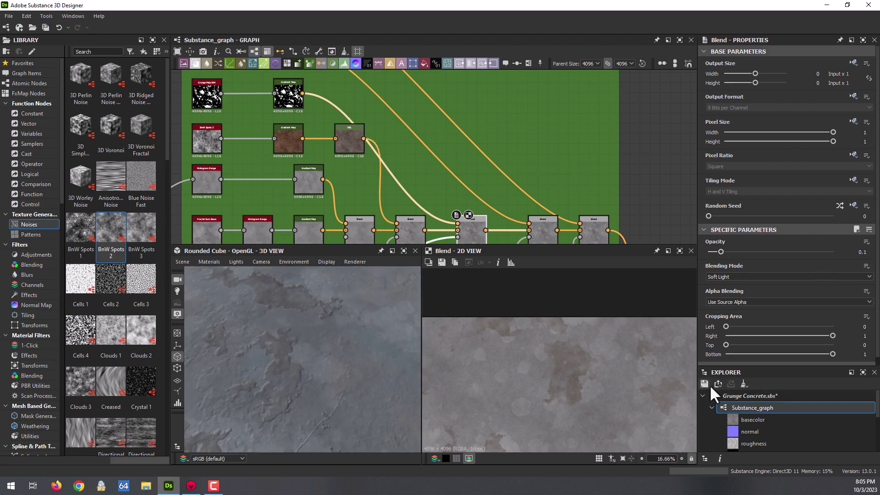
pyautogui.click(709, 384)
# Export the outputs as Targa, excluding diffuse and including glossiness, to the Desktop OutPut folder.
pyautogui.scroll(-1, 480, 184)
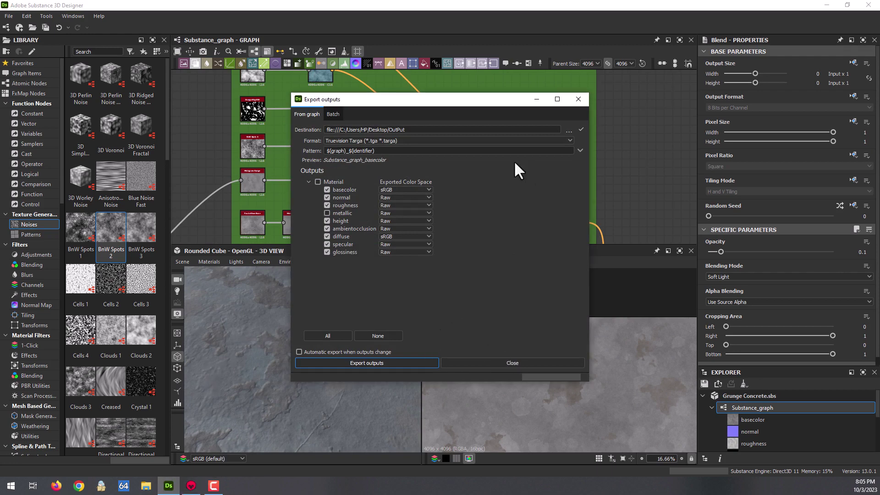
pyautogui.click(403, 141)
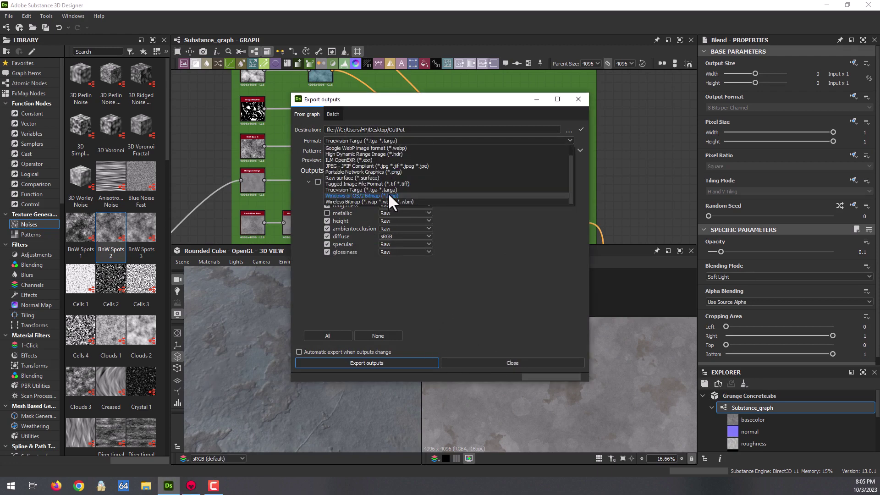
pyautogui.click(398, 190)
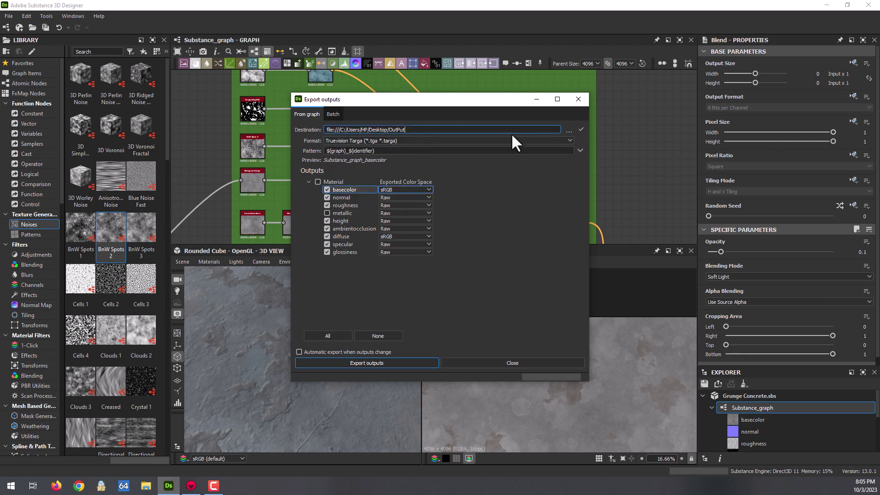
pyautogui.click(353, 252)
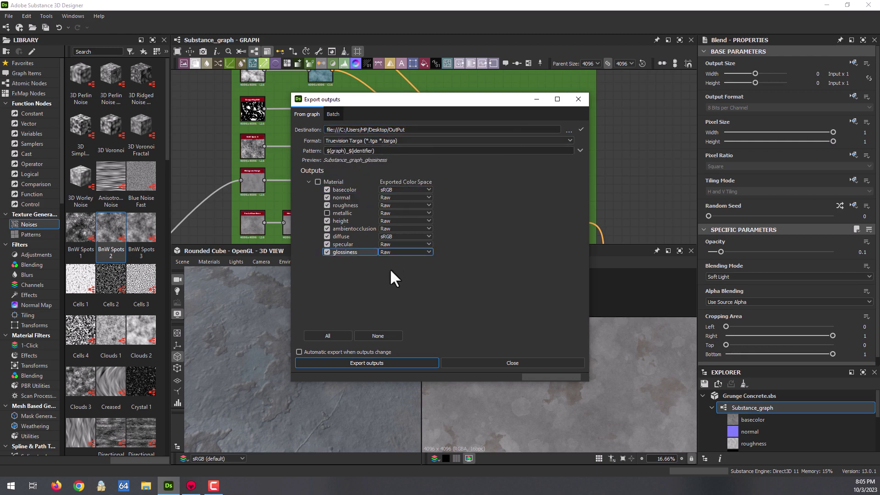
pyautogui.click(327, 236)
pyautogui.click(327, 251)
pyautogui.click(367, 363)
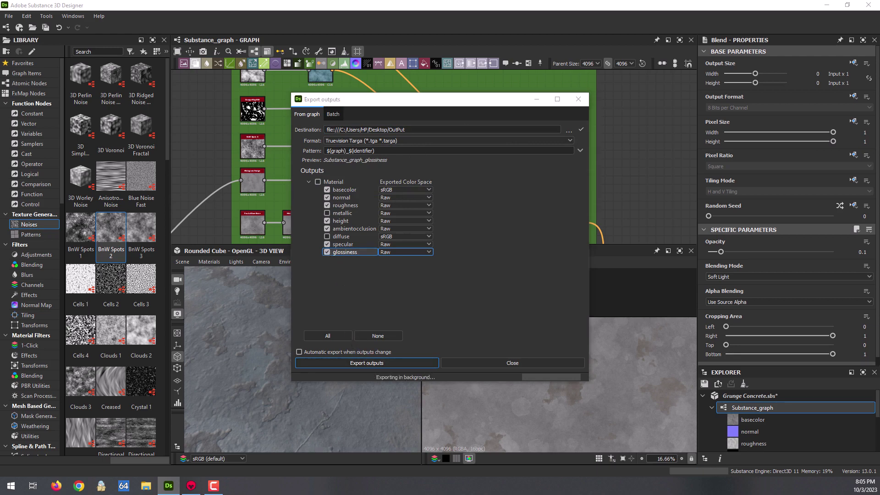
pyautogui.click(168, 486)
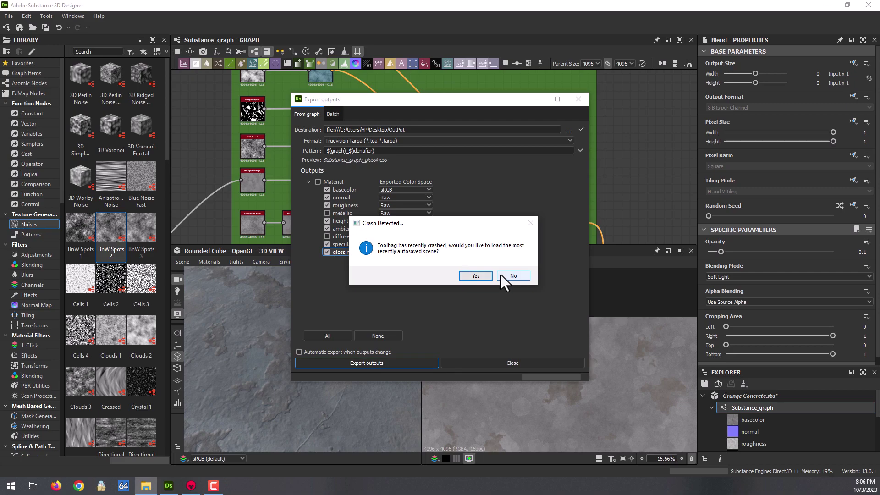
# Decline the autosaved scene, dismiss the news popup, and start importing a model.
pyautogui.click(501, 274)
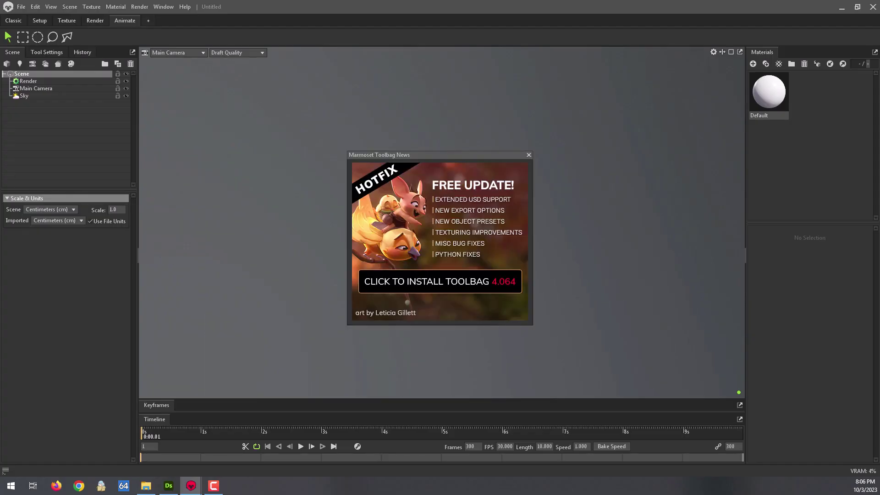
pyautogui.click(529, 156)
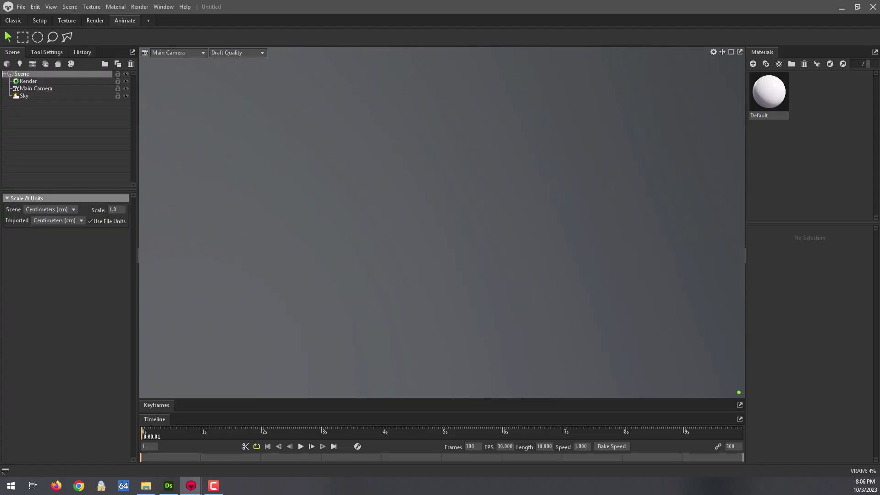
pyautogui.click(21, 9)
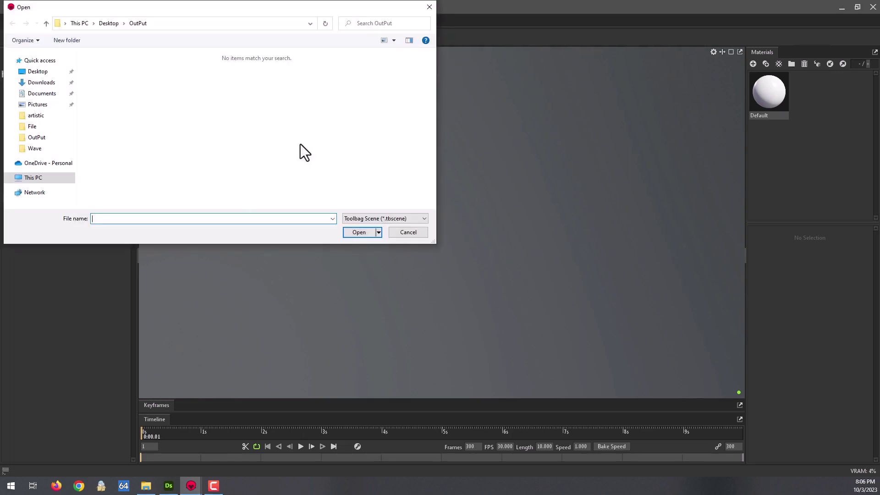
pyautogui.click(428, 7)
pyautogui.click(21, 7)
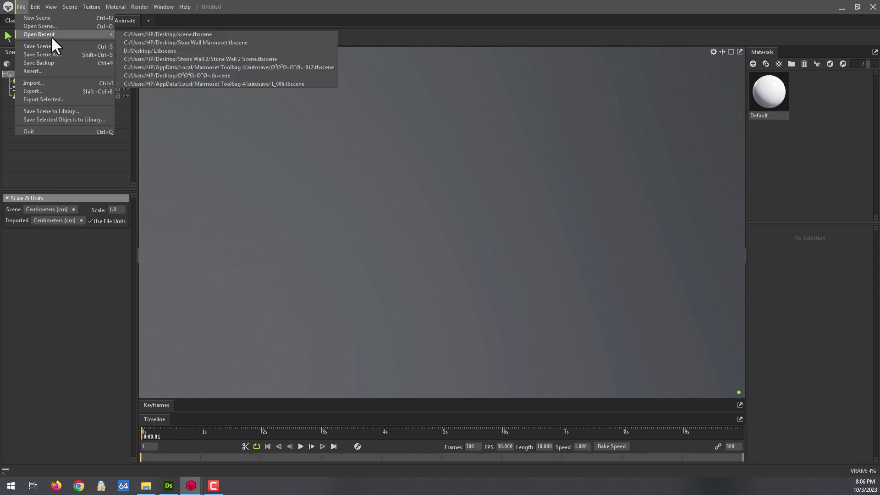
pyautogui.click(51, 84)
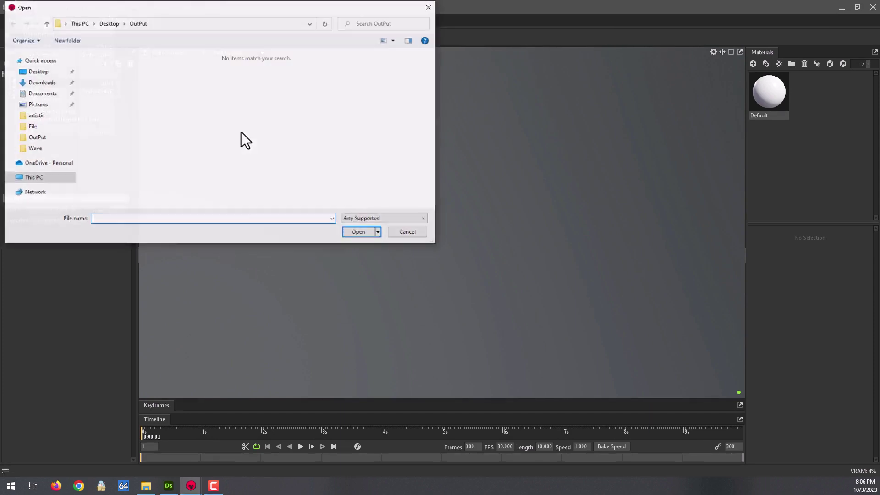
# Browse to the Program Files folder on the Programs (G:) drive.
pyautogui.click(45, 179)
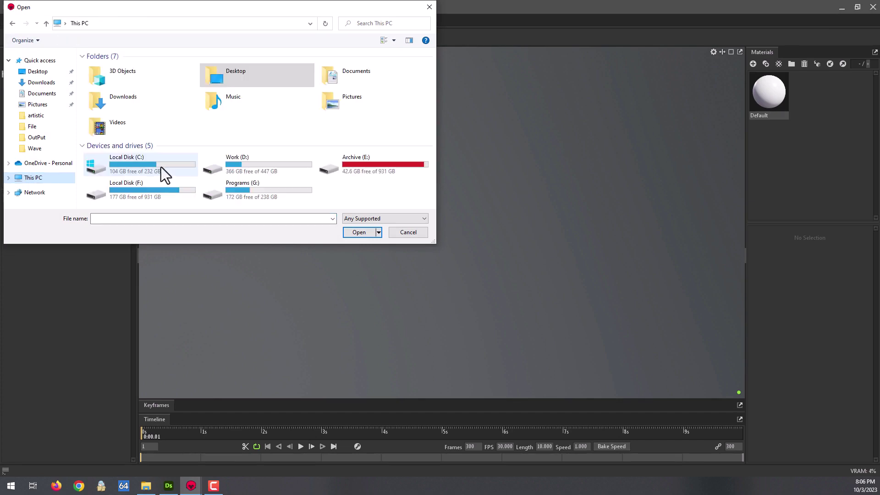
pyautogui.doubleClick(161, 167)
pyautogui.click(115, 97)
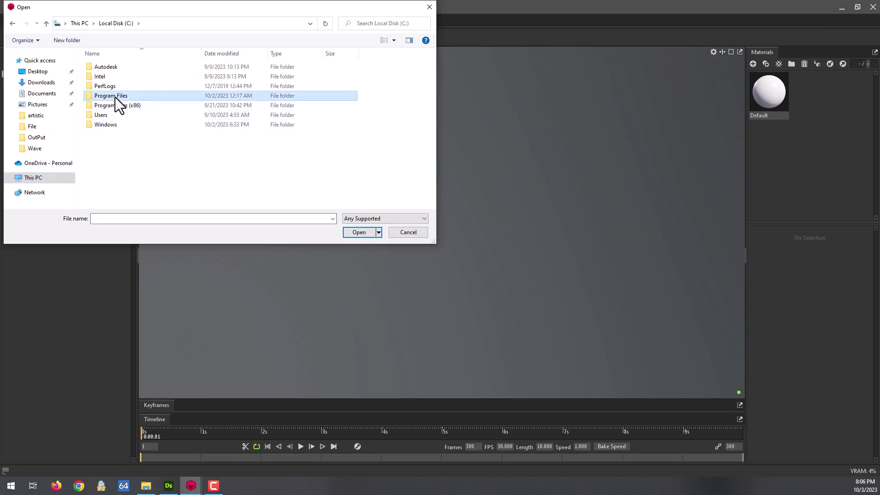
pyautogui.click(53, 175)
pyautogui.click(241, 191)
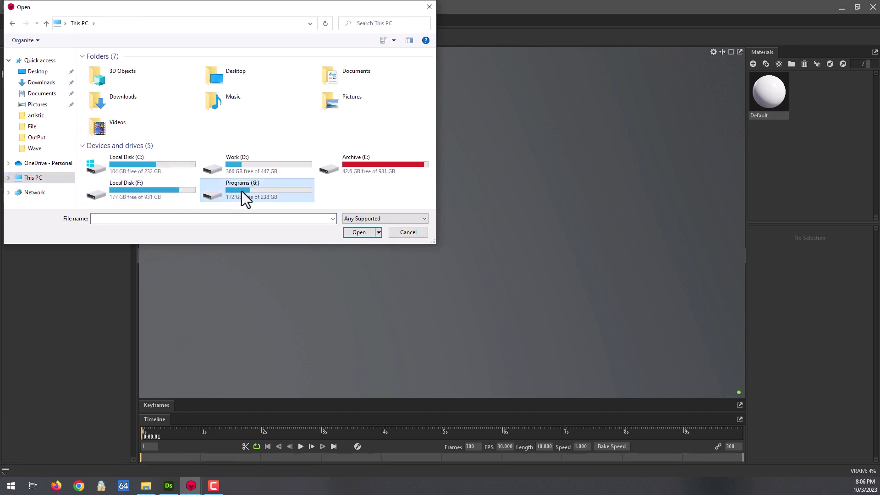
pyautogui.doubleClick(241, 191)
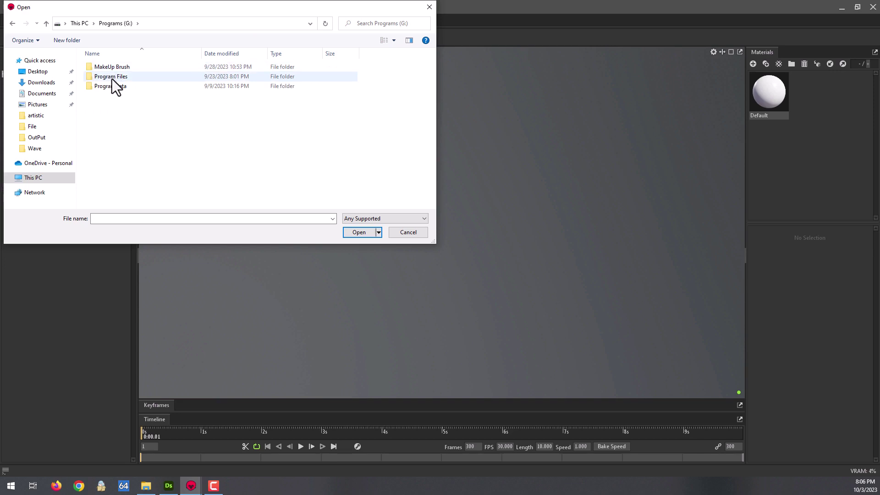
pyautogui.doubleClick(112, 79)
# Import Sphere 2 Tiles from Adobe Substance 3D Designer's resources/view3d/shapes folder.
pyautogui.doubleClick(113, 69)
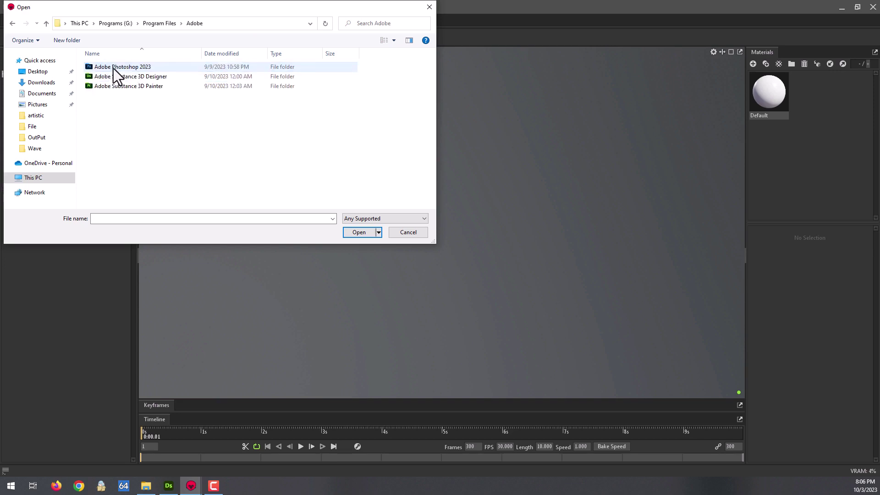
pyautogui.doubleClick(122, 77)
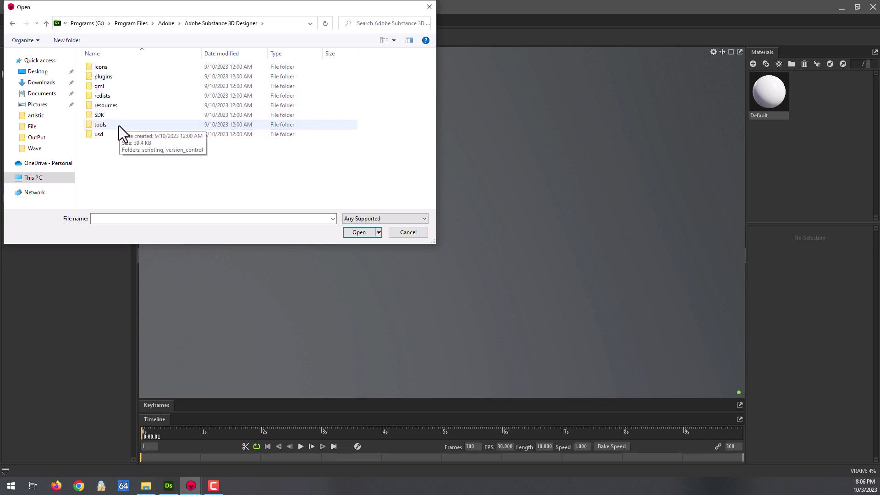
pyautogui.doubleClick(120, 106)
pyautogui.doubleClick(109, 192)
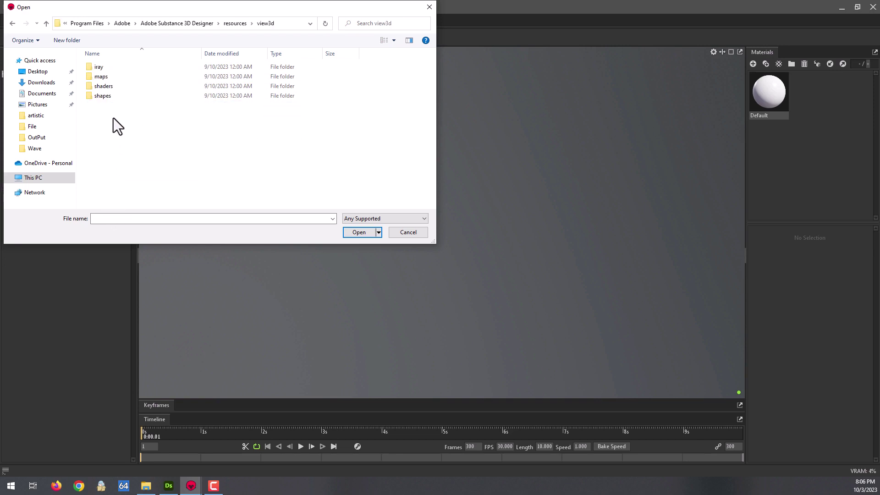
pyautogui.doubleClick(113, 97)
pyautogui.click(115, 107)
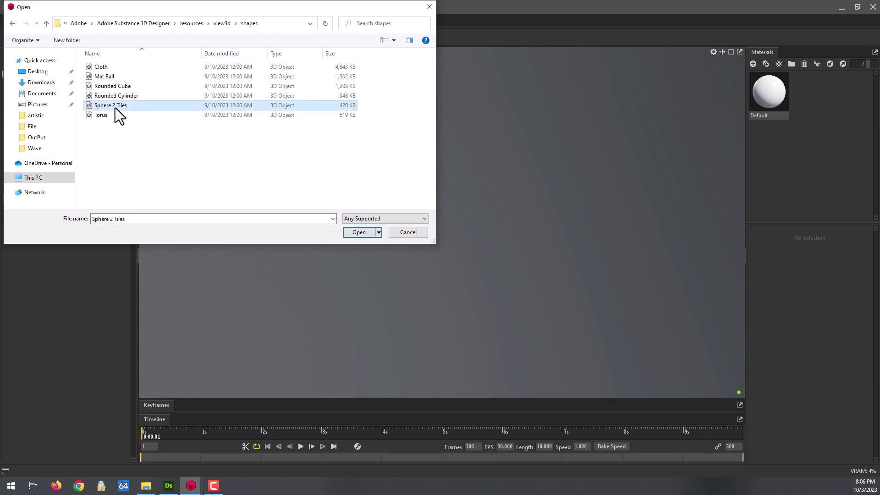
pyautogui.doubleClick(115, 107)
# Load the exported normal texture into the Default material's Normal Map with Flip Y on.
pyautogui.scroll(2, 441, 204)
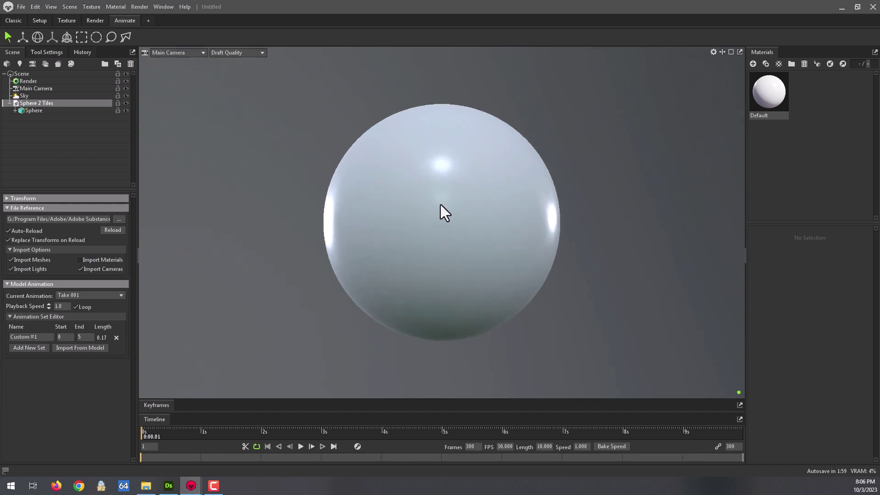
pyautogui.scroll(3, 441, 205)
pyautogui.click(779, 88)
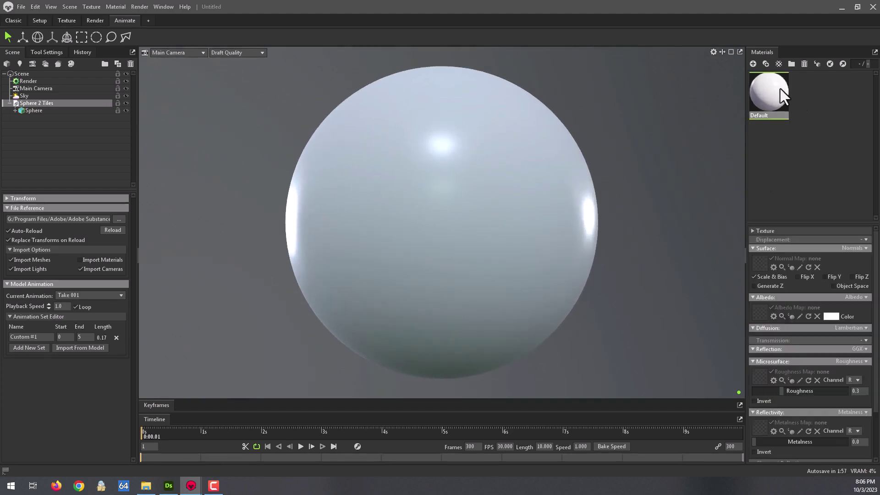
pyautogui.click(759, 264)
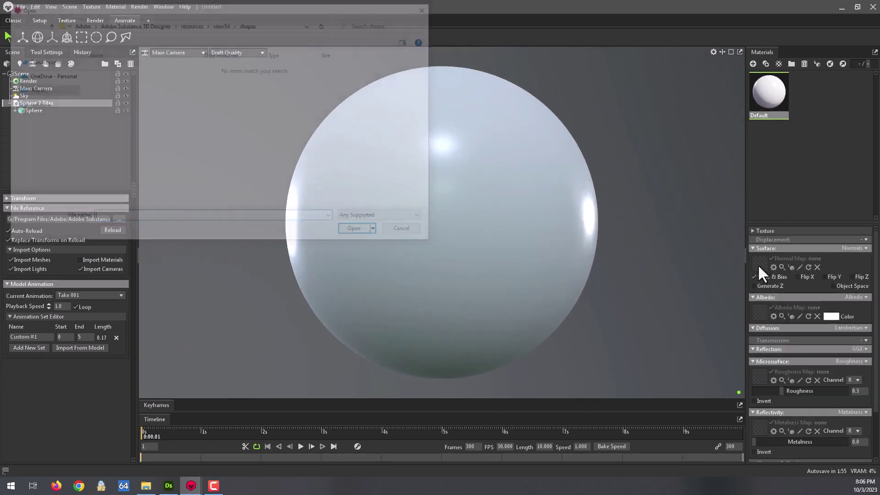
pyautogui.click(37, 72)
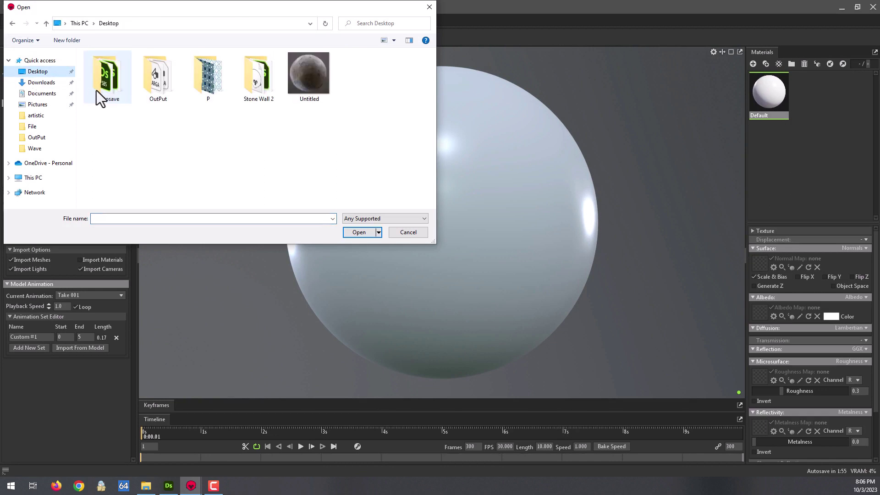
pyautogui.doubleClick(167, 85)
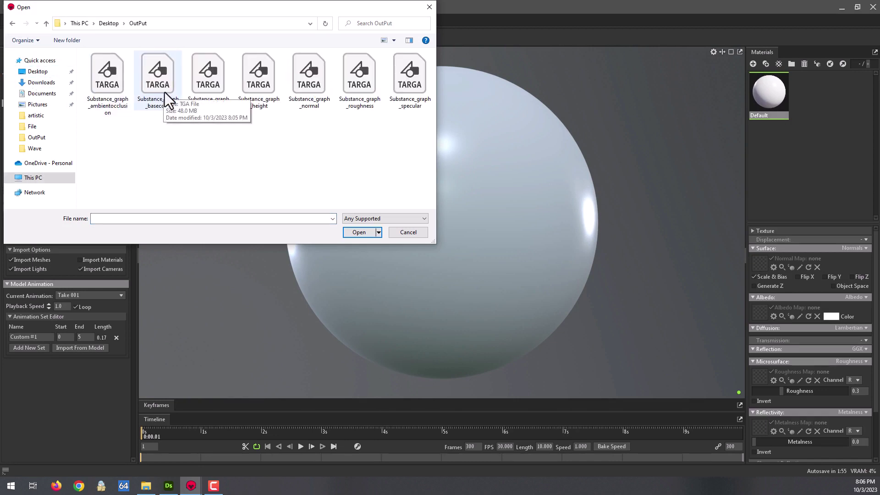
pyautogui.doubleClick(304, 78)
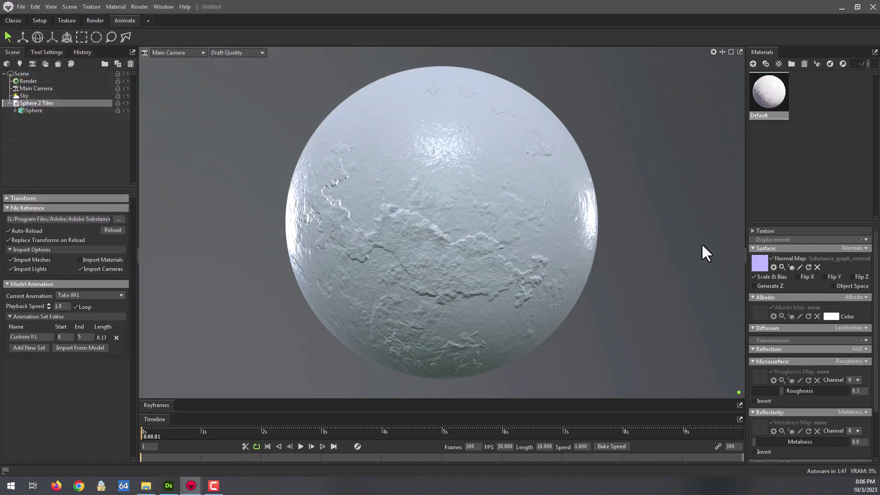
pyautogui.click(825, 277)
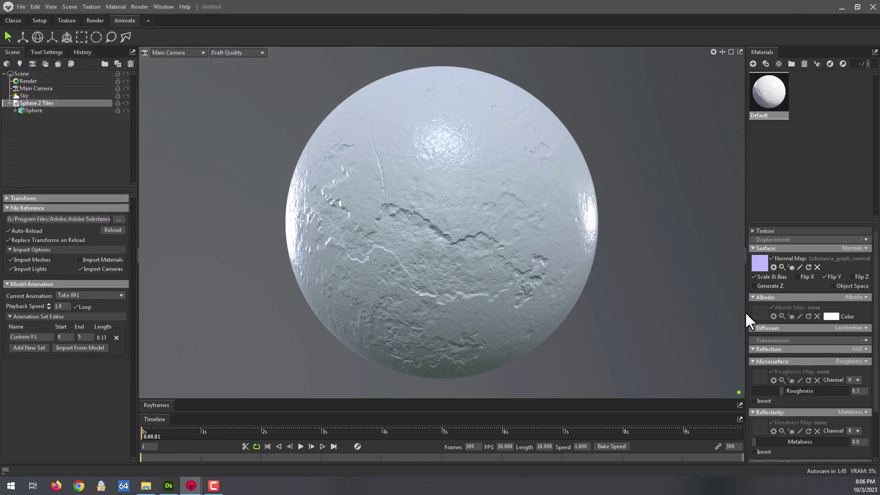
# Load the basecolor texture as albedo and the roughness texture as roughness.
pyautogui.click(760, 313)
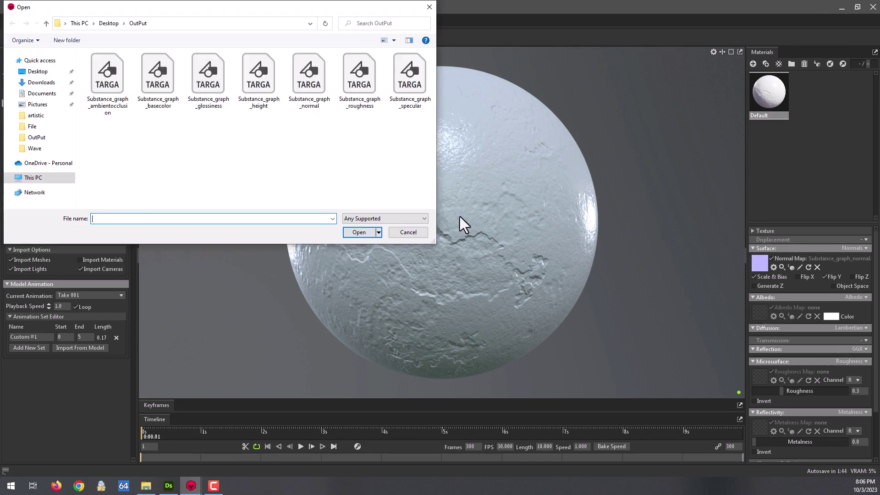
pyautogui.doubleClick(165, 92)
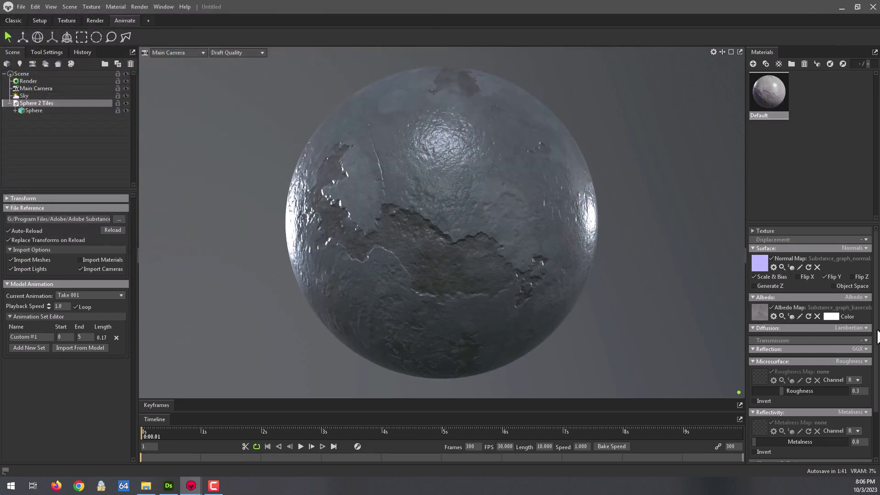
pyautogui.scroll(-3, 874, 373)
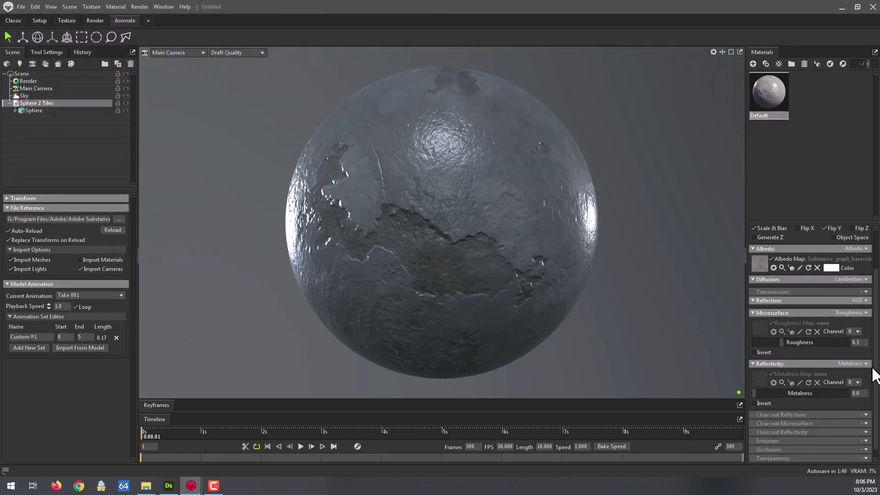
pyautogui.click(760, 326)
pyautogui.doubleClick(336, 83)
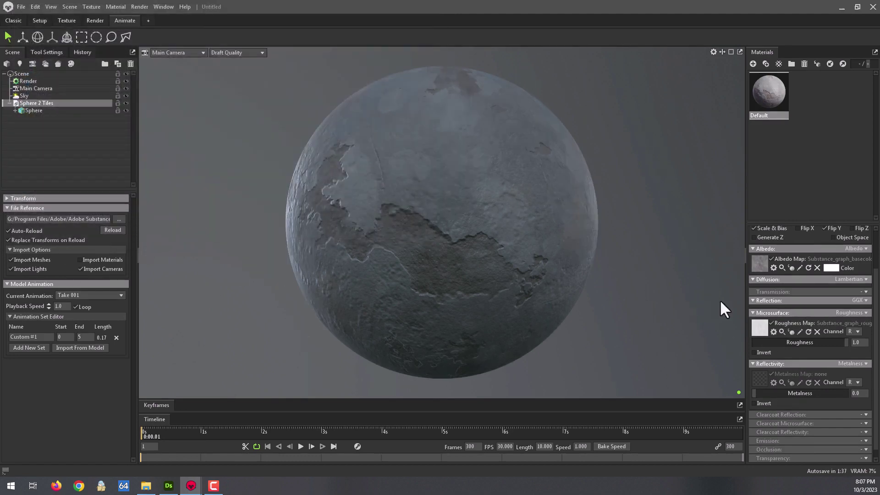
# Switch reflectivity to Specular and load the specular texture as its map.
pyautogui.click(760, 377)
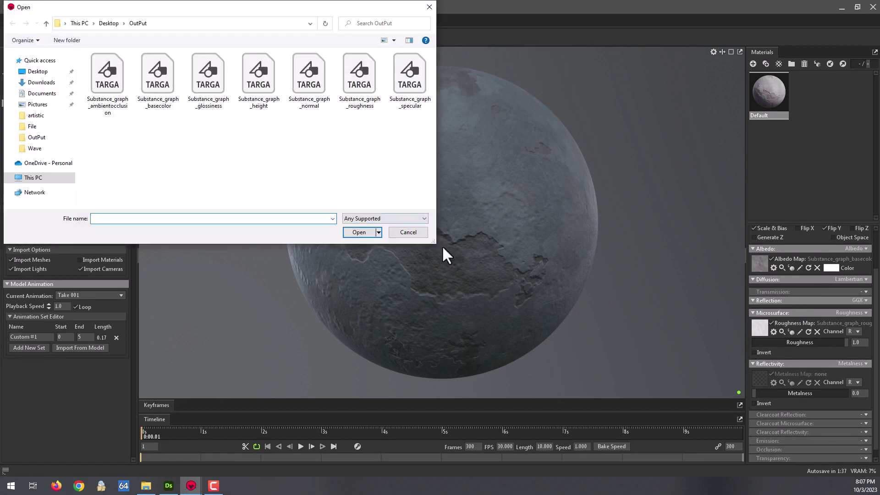
pyautogui.click(417, 233)
pyautogui.click(865, 364)
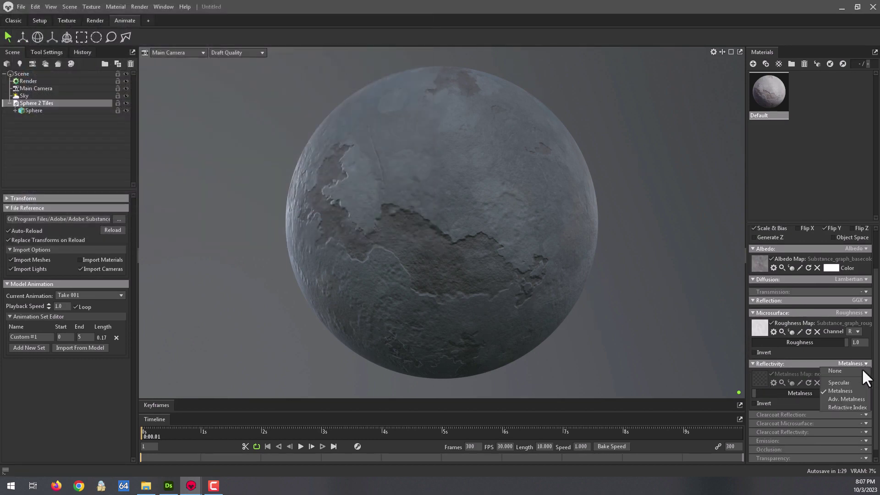
pyautogui.click(846, 381)
pyautogui.click(759, 379)
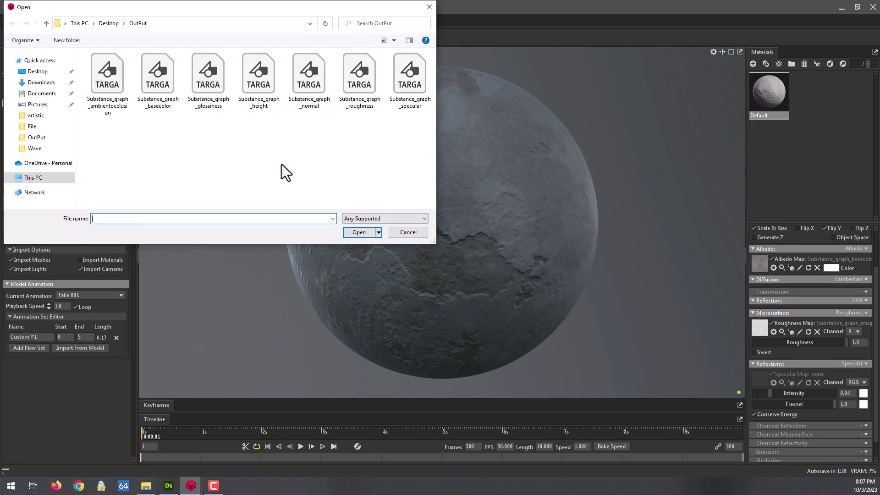
pyautogui.doubleClick(404, 113)
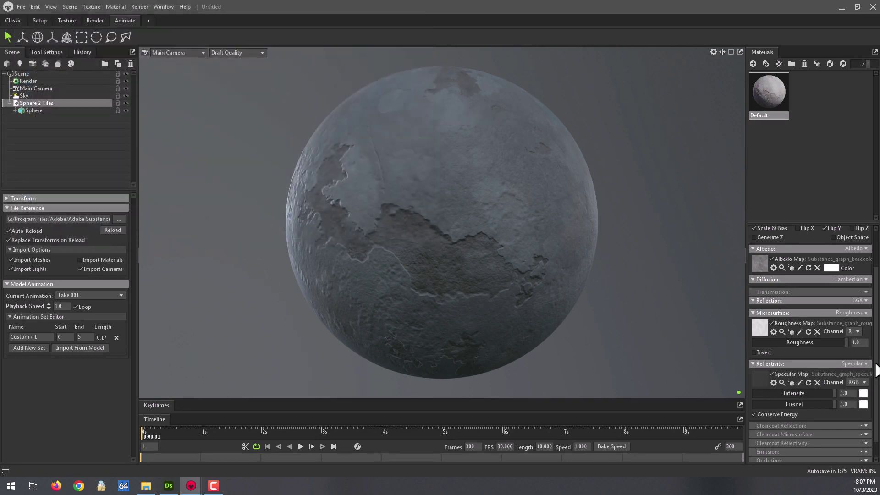
pyautogui.scroll(-1, 876, 370)
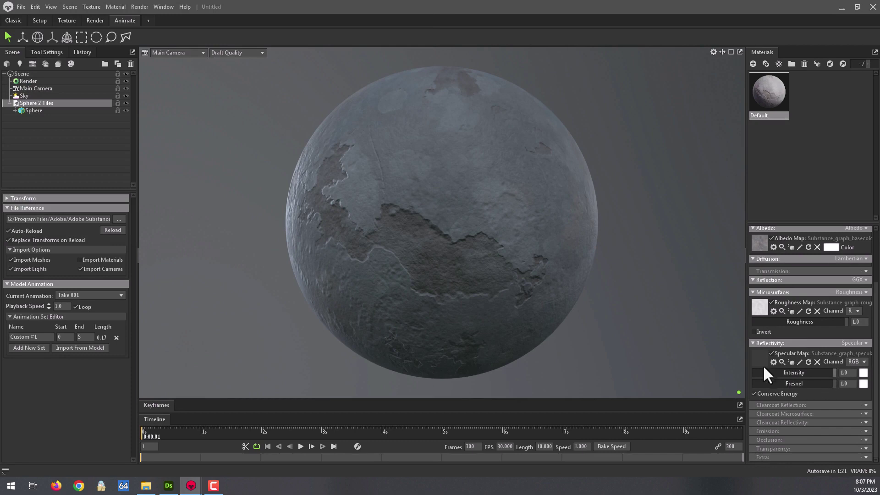
# Set the specular Intensity to 0 and Fresnel to 0.2.
pyautogui.doubleClick(849, 374)
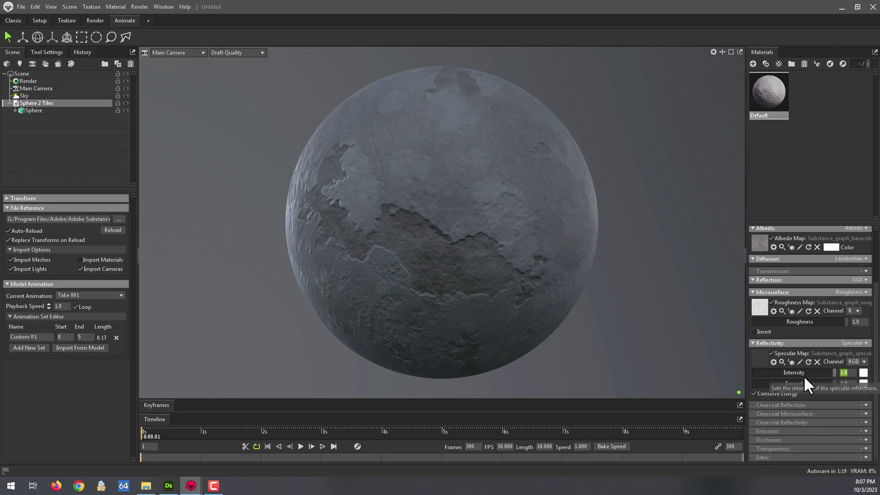
pyautogui.write('0')
pyautogui.press('Tab')
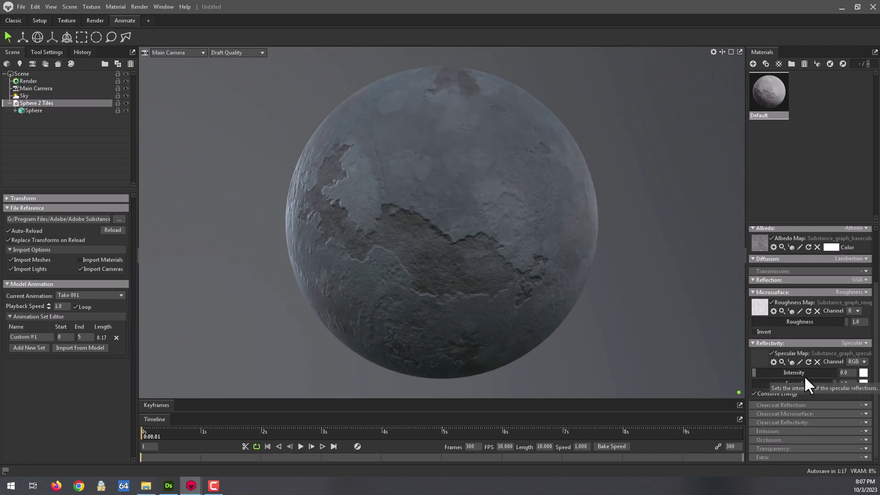
pyautogui.write('.2')
pyautogui.press('Return')
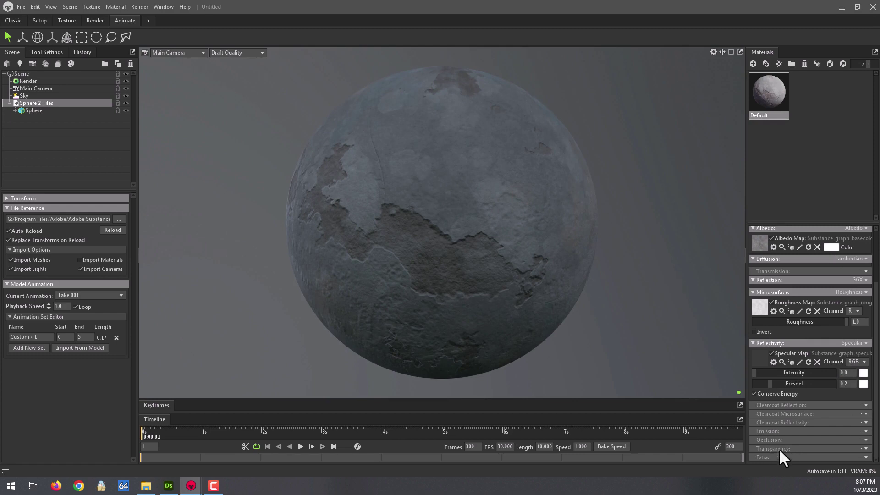
# Enable Occlusion and load the ambientocclusion texture as the occlusion map.
pyautogui.click(861, 441)
pyautogui.click(838, 452)
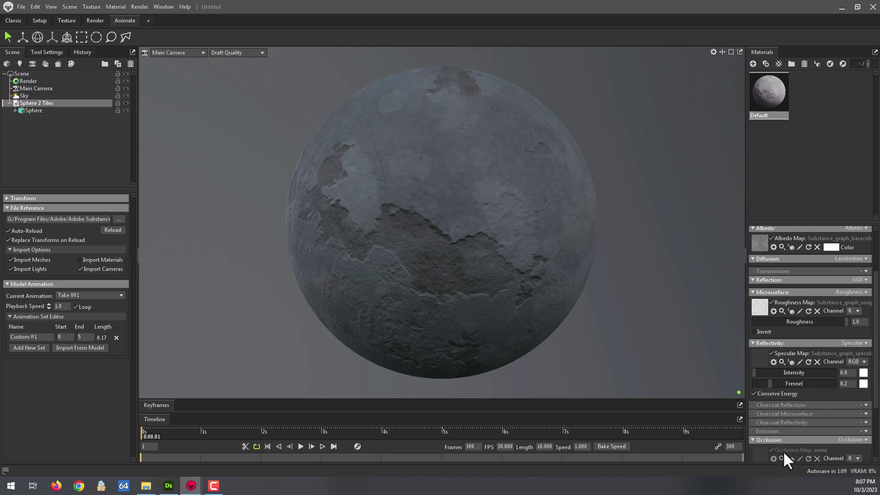
pyautogui.doubleClick(121, 94)
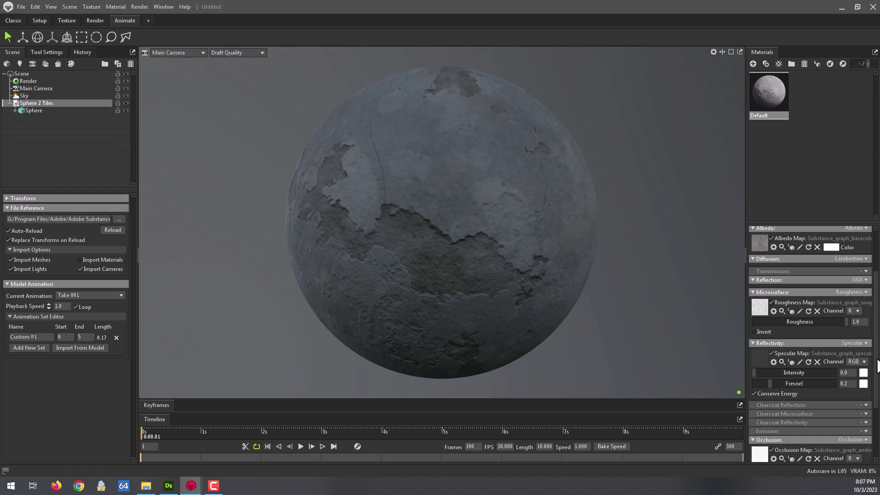
pyautogui.moveTo(875, 362); pyautogui.dragTo(876, 329)
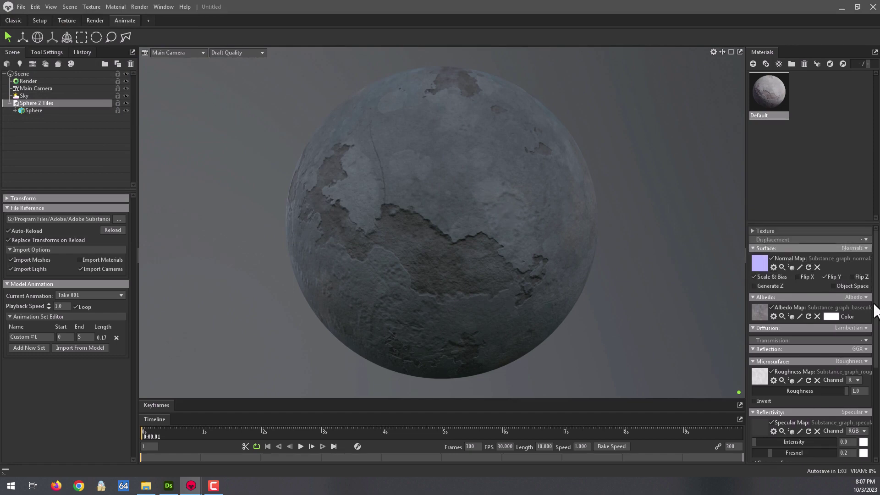
# Set displacement to Height using the height texture, with Scale 0.01.
pyautogui.click(866, 239)
pyautogui.click(848, 251)
pyautogui.click(759, 254)
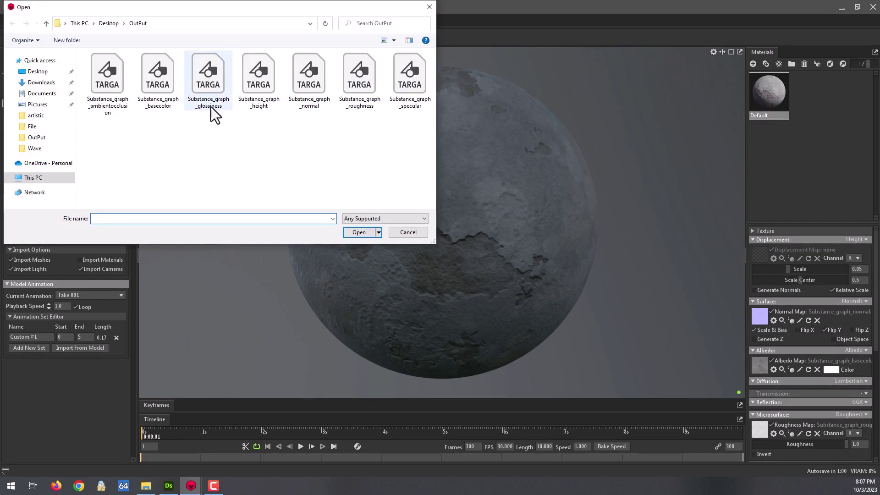
pyautogui.doubleClick(263, 84)
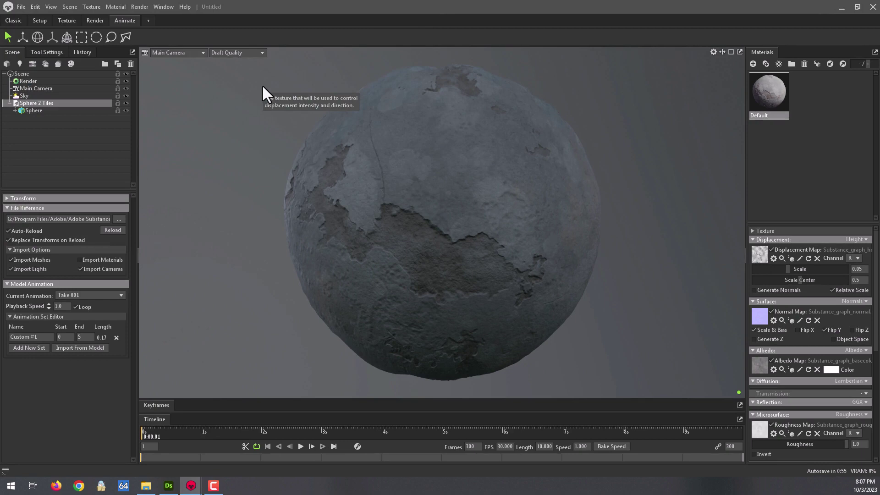
pyautogui.moveTo(856, 268)
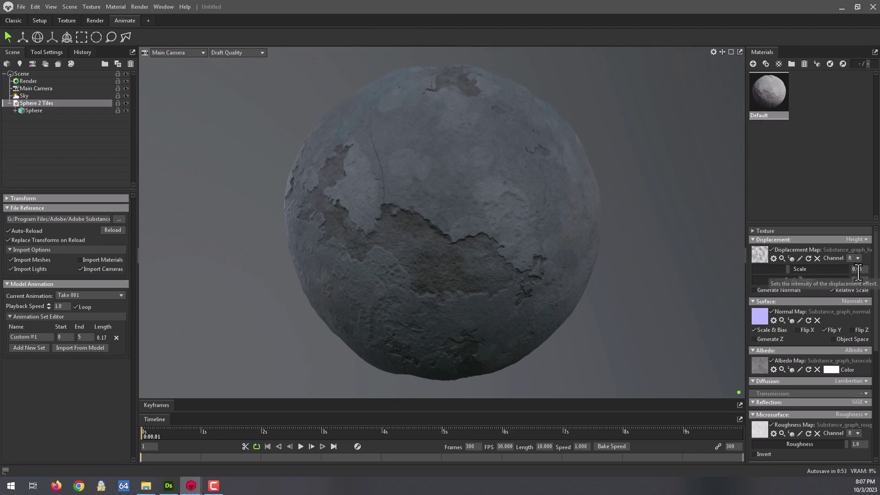
pyautogui.click(858, 270)
pyautogui.write('0.01')
pyautogui.press('Return')
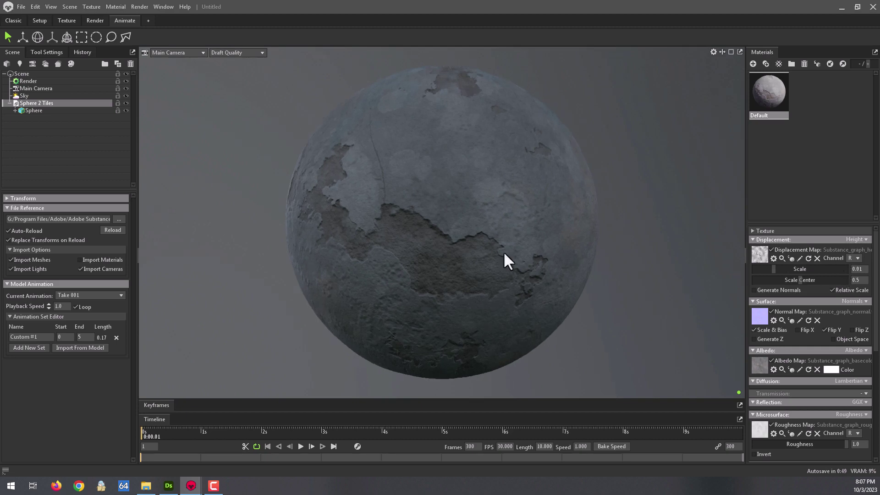
# Turn on subdivision for the Sphere mesh at Subdivision Level 5.
pyautogui.click(41, 111)
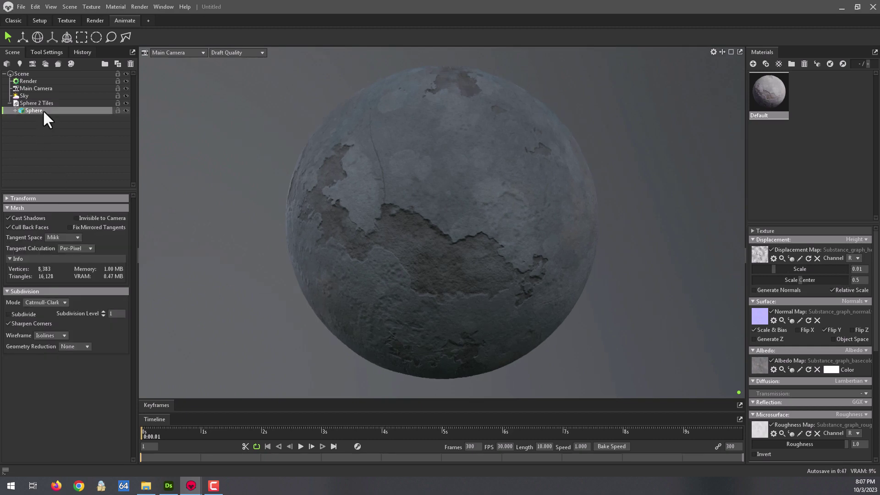
pyautogui.click(119, 315)
pyautogui.write('5')
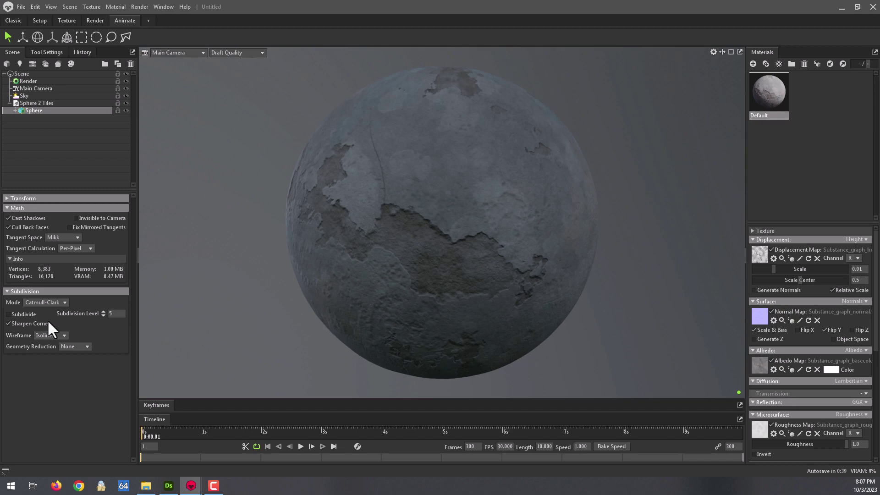
pyautogui.click(8, 313)
# Lower the displacement Scale to 0.007.
pyautogui.click(862, 270)
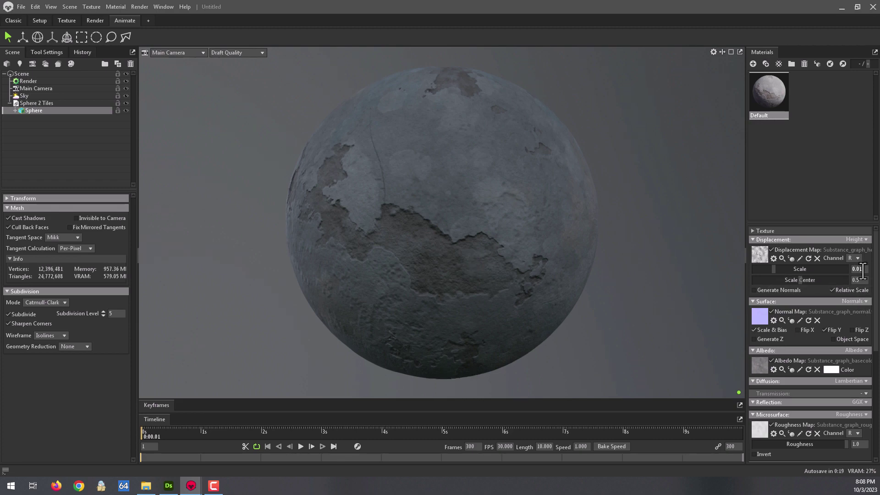
pyautogui.write('0.007')
pyautogui.press('Return')
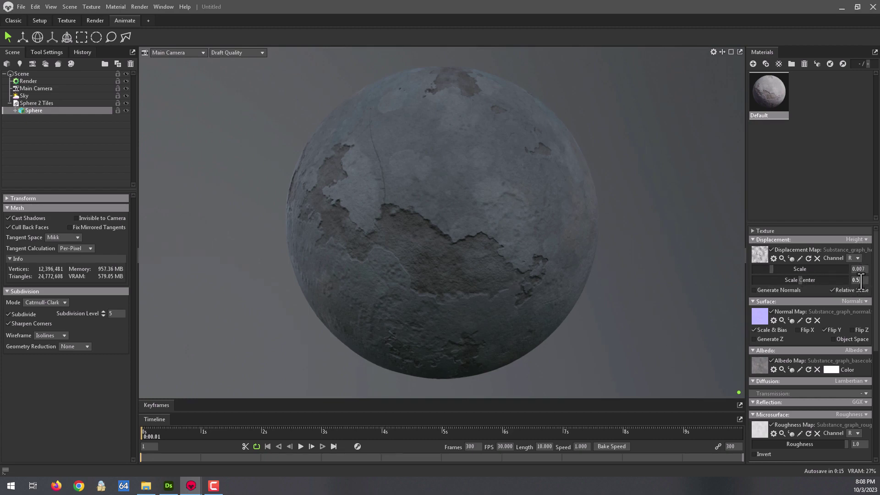
# Set the material's Texture Tiling to 1.2.
pyautogui.click(752, 230)
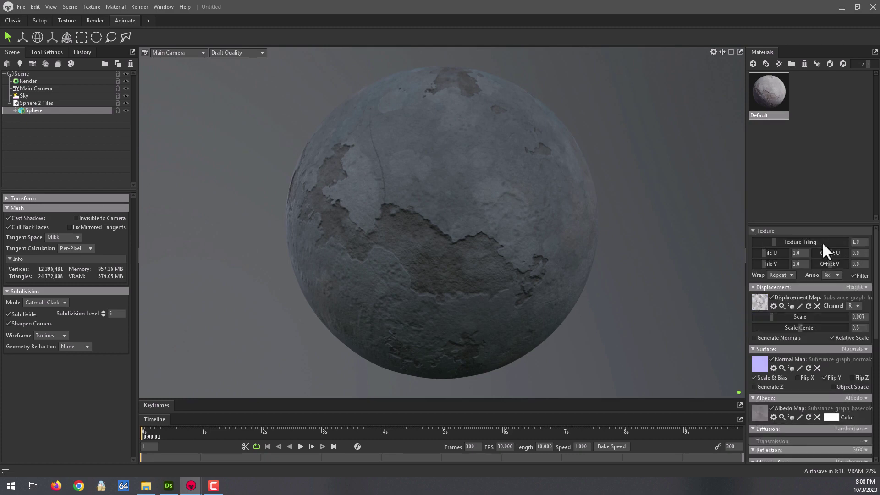
pyautogui.doubleClick(863, 243)
pyautogui.write('1.2')
pyautogui.press('Return')
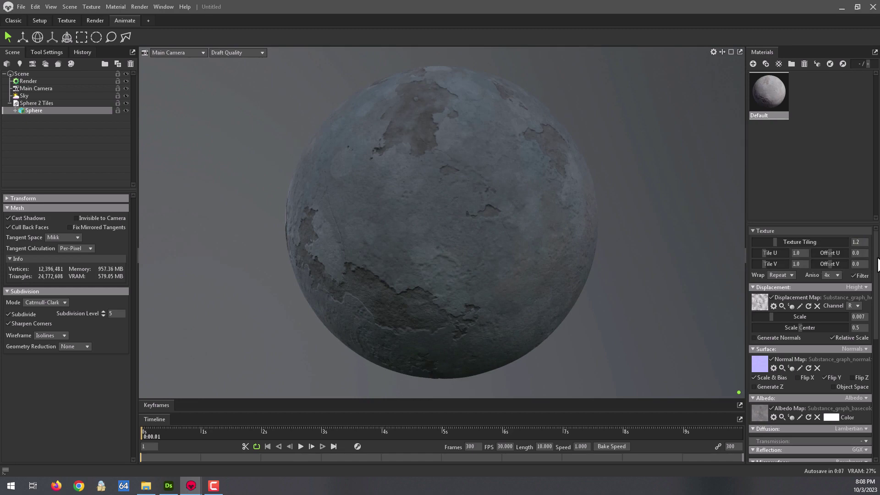
# Reload the Substance_graph_normal texture into the normal map slot.
pyautogui.scroll(-1, 878, 268)
pyautogui.scroll(1, 871, 257)
pyautogui.click(760, 367)
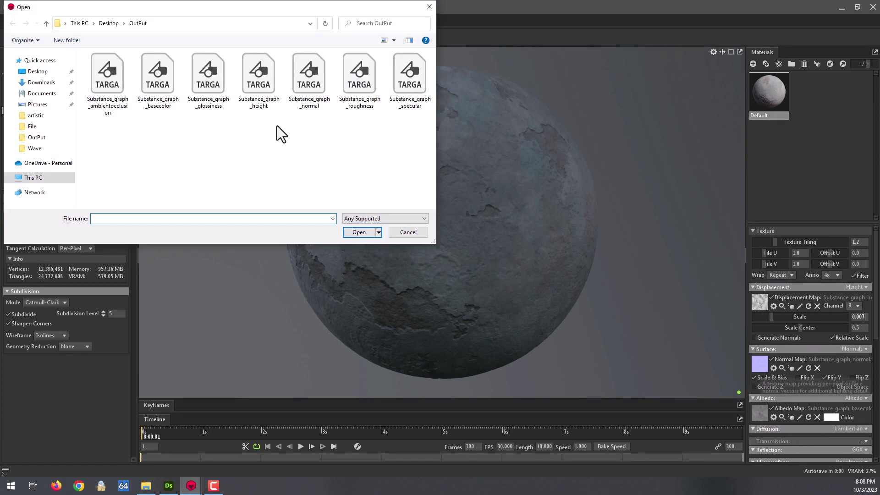
pyautogui.doubleClick(314, 84)
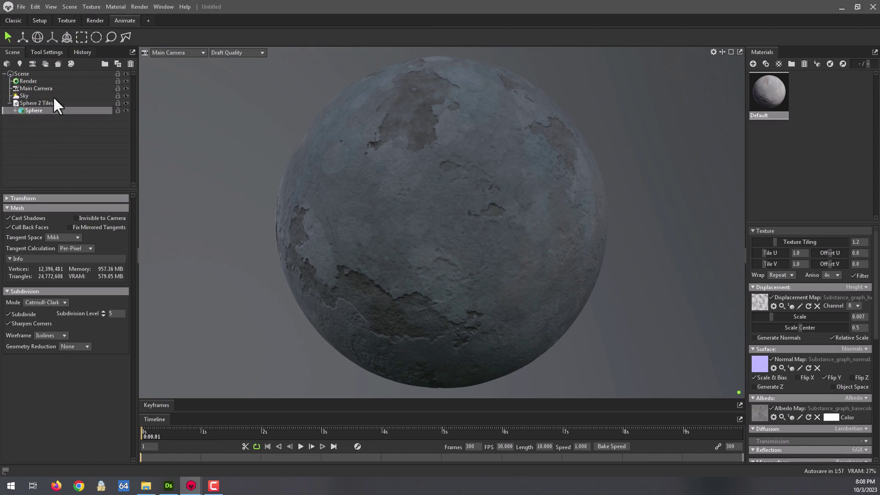
pyautogui.click(44, 81)
pyautogui.click(234, 53)
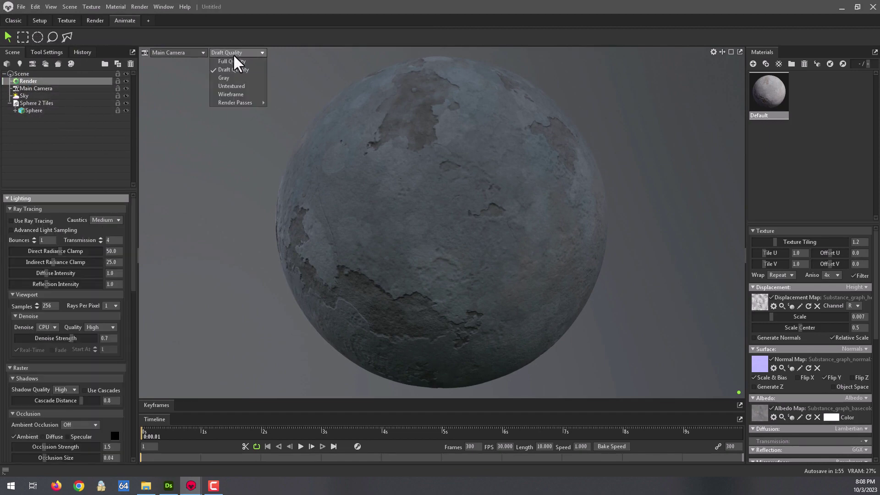
pyautogui.click(231, 62)
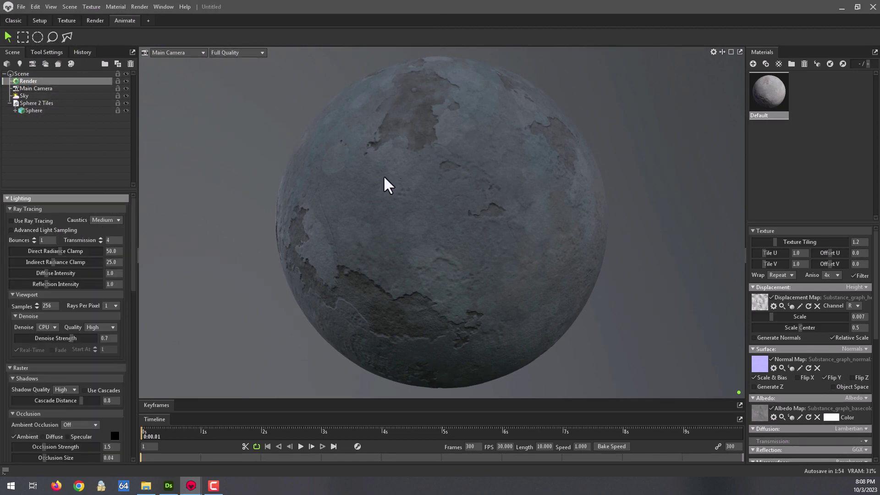
pyautogui.click(235, 54)
pyautogui.click(235, 70)
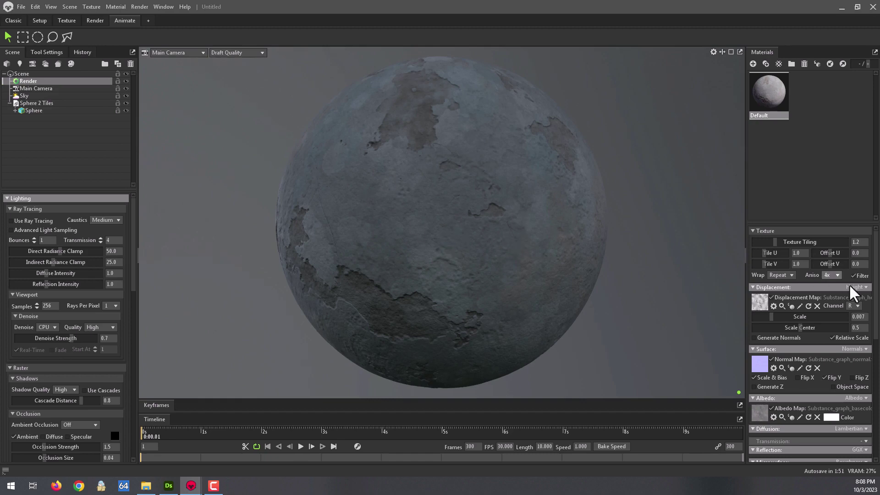
pyautogui.click(858, 242)
pyautogui.write('1')
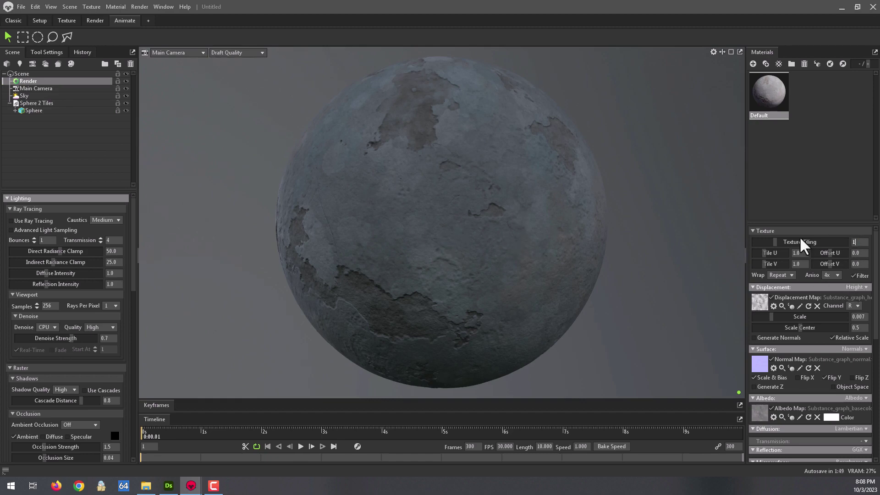
pyautogui.write('.5')
pyautogui.press('Return')
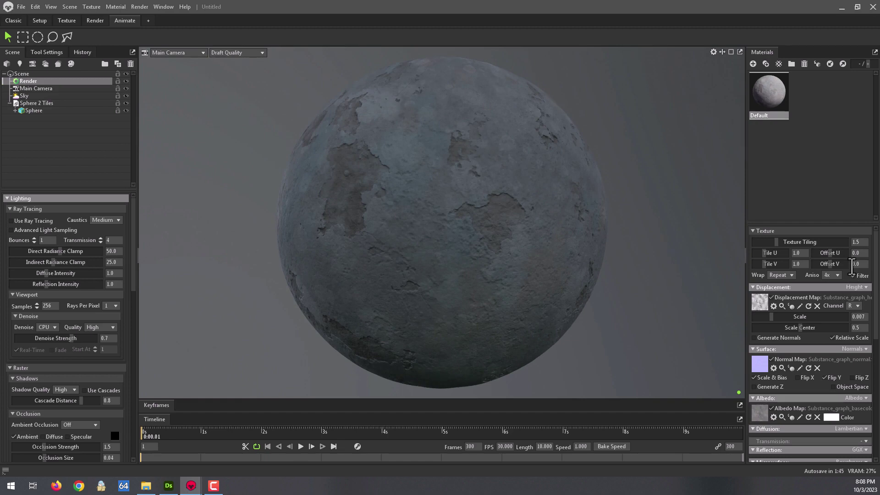
pyautogui.moveTo(862, 244); pyautogui.dragTo(823, 246)
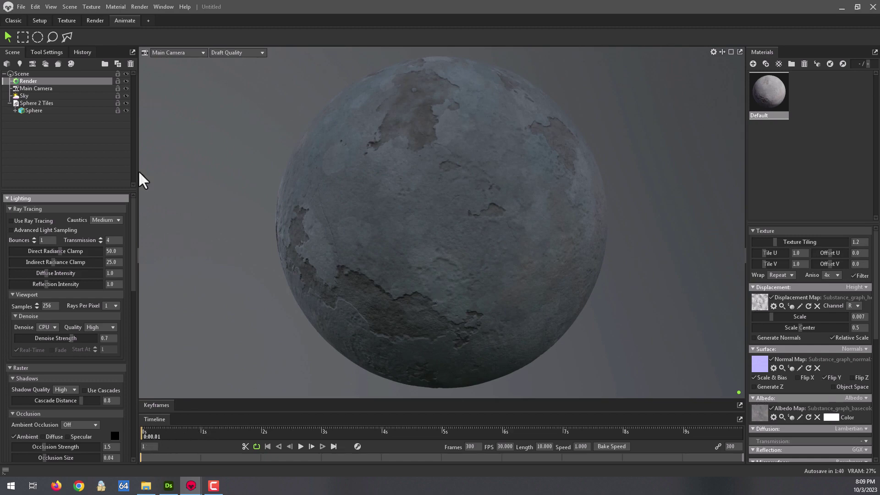
pyautogui.click(33, 111)
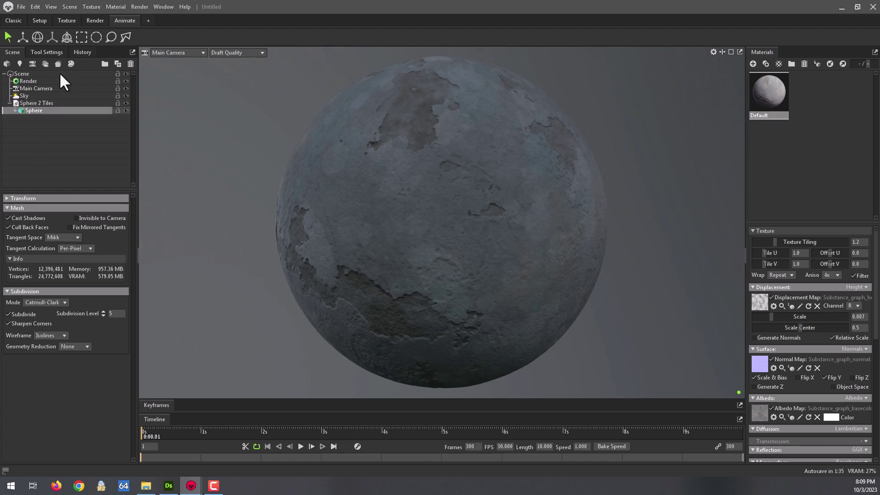
# Rotate the sphere about its vertical axis to show a different side.
pyautogui.click(40, 37)
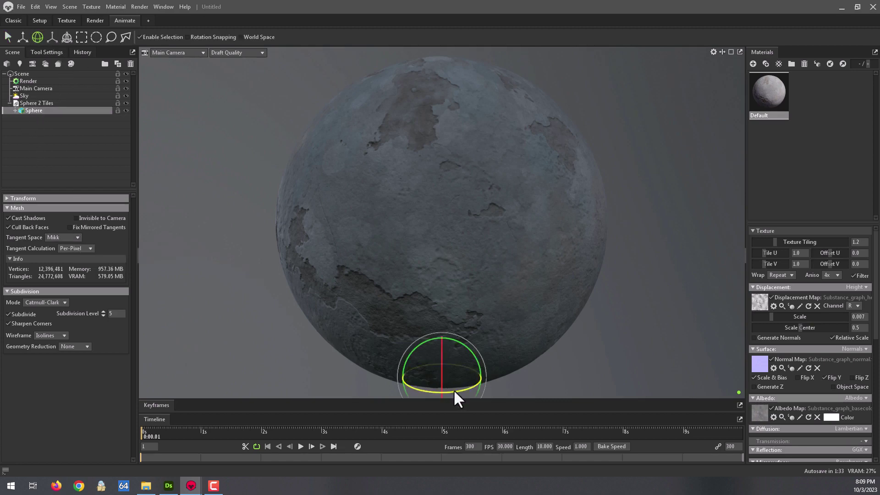
pyautogui.moveTo(455, 392); pyautogui.dragTo(407, 381)
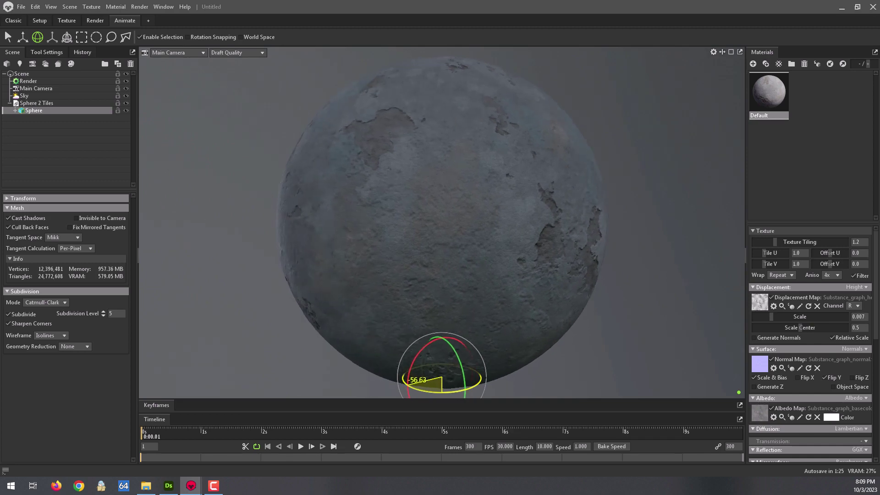
pyautogui.moveTo(407, 380)
pyautogui.mouseDown()
pyautogui.moveTo(463, 390)
pyautogui.moveTo(443, 379)
pyautogui.mouseUp()
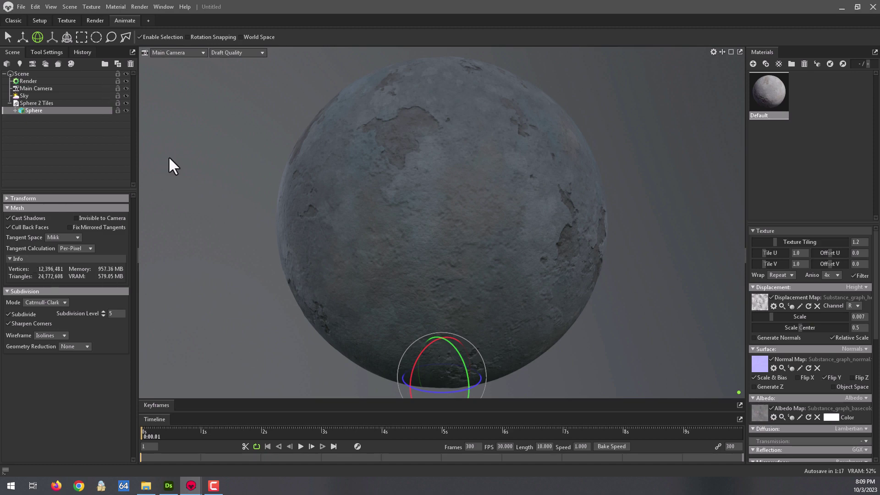
# Save the scene as 1.tbscene on the Desktop.
pyautogui.click(21, 6)
pyautogui.moveTo(39, 34)
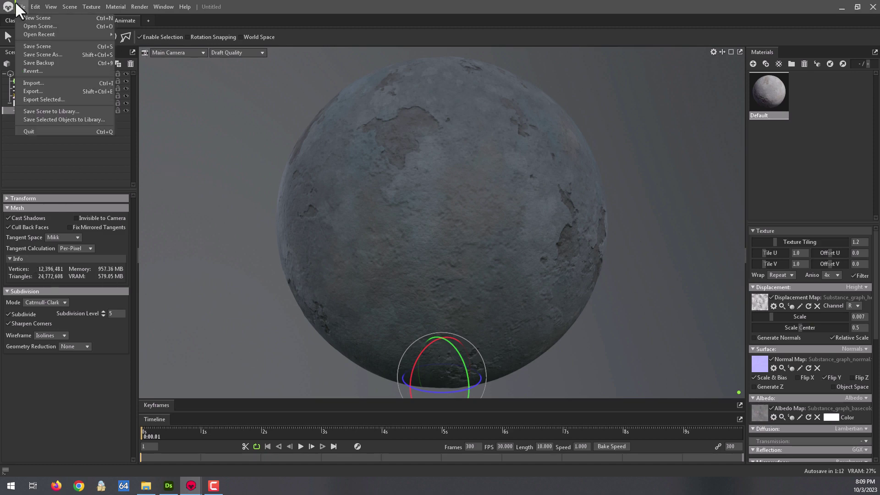
pyautogui.click(50, 54)
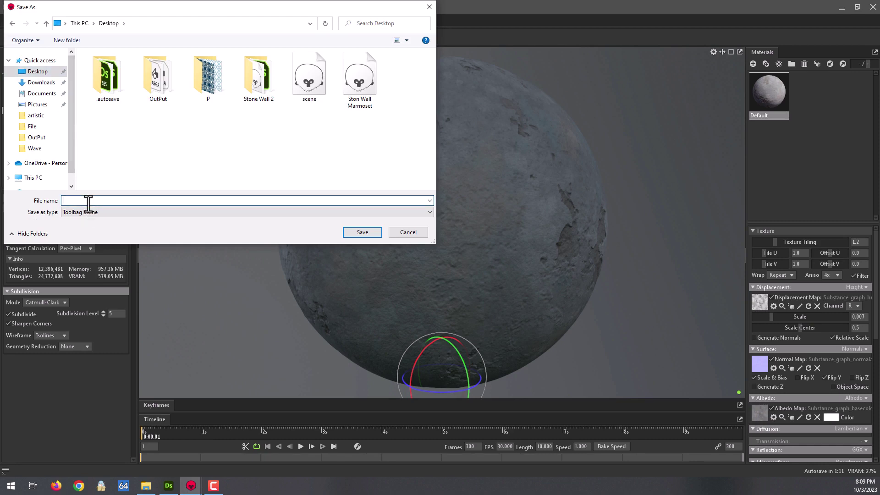
pyautogui.press('Escape')
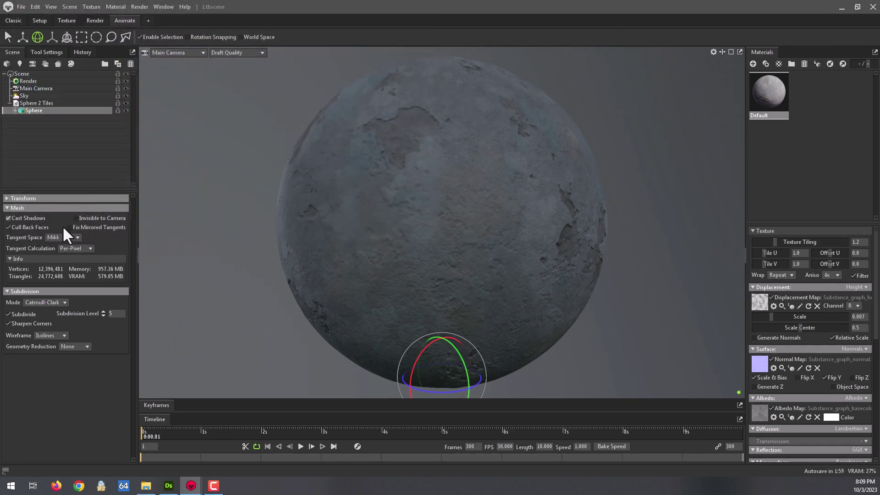
# Set the Main Camera lens focal length to 60 mm.
pyautogui.click(36, 88)
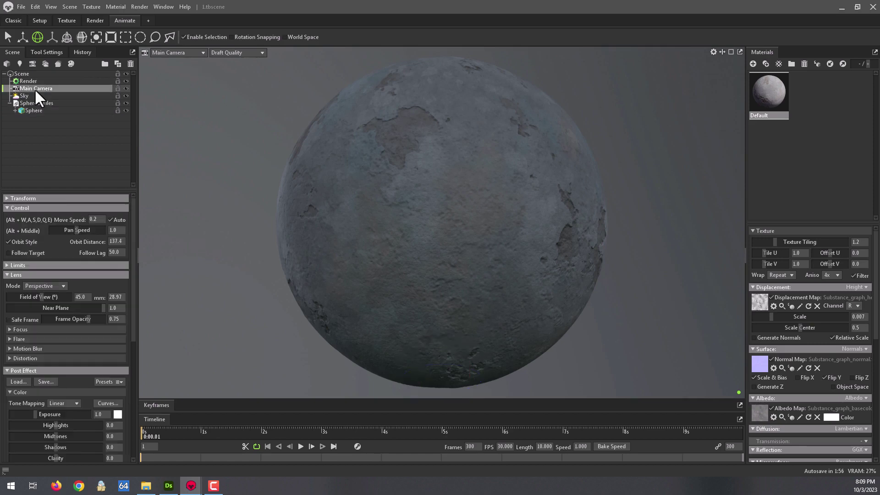
pyautogui.doubleClick(114, 297)
pyautogui.write('60')
pyautogui.press('Return')
pyautogui.scroll(-3, 376, 248)
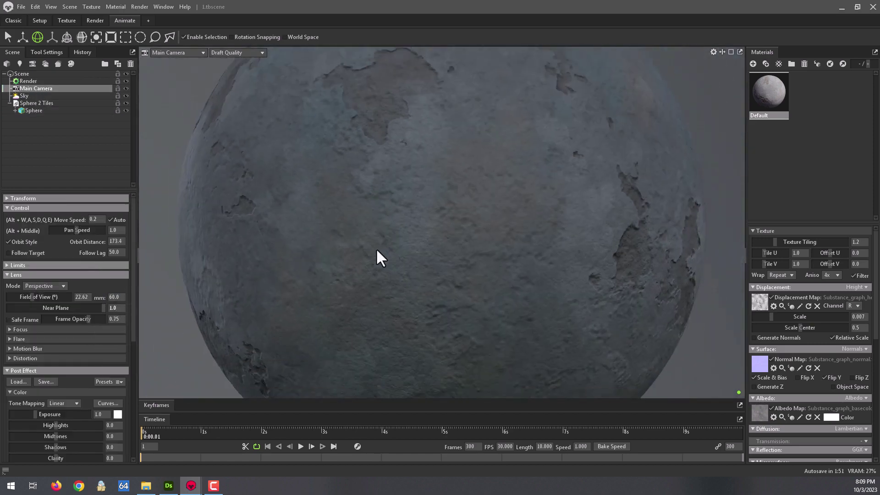
pyautogui.scroll(-2, 376, 249)
pyautogui.scroll(-3, 375, 249)
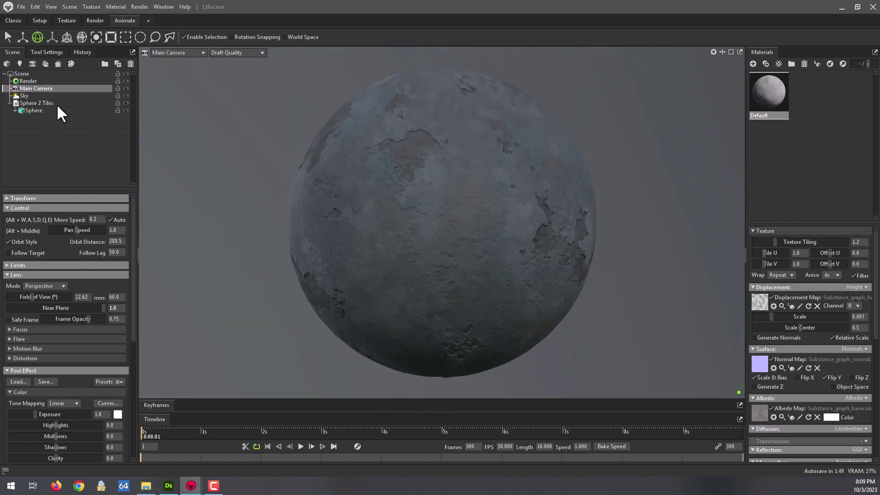
# Select the Sky and remove the accidentally added Sky Light 1.
pyautogui.click(28, 95)
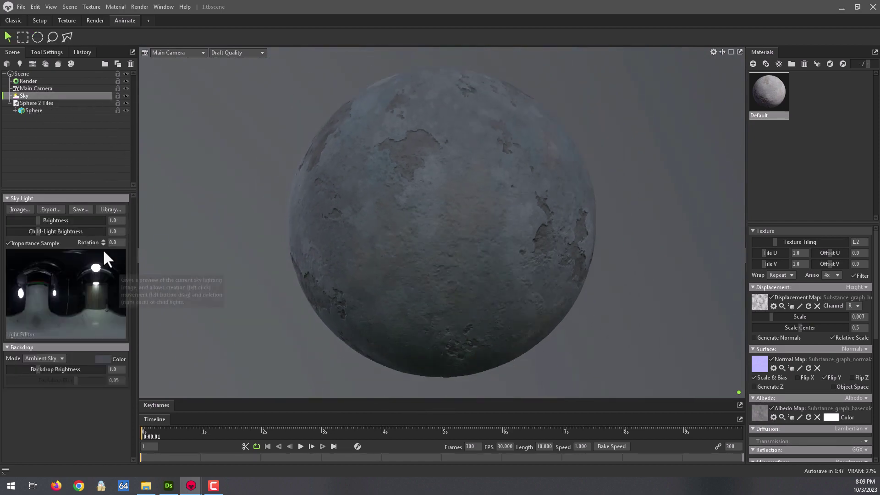
pyautogui.click(85, 306)
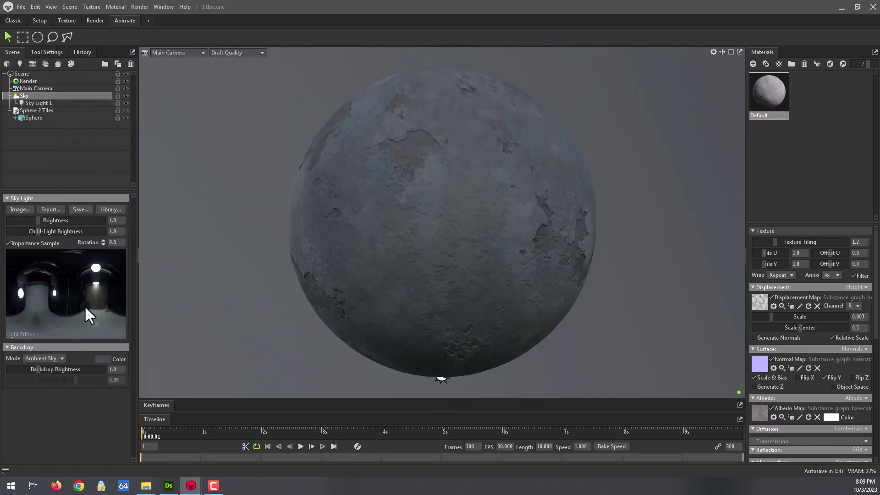
pyautogui.rightClick(65, 95)
pyautogui.rightClick(33, 101)
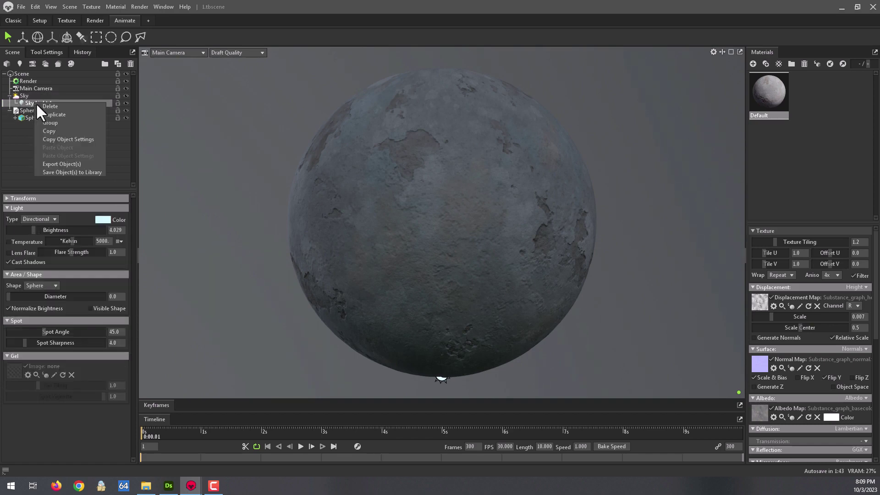
pyautogui.click(48, 97)
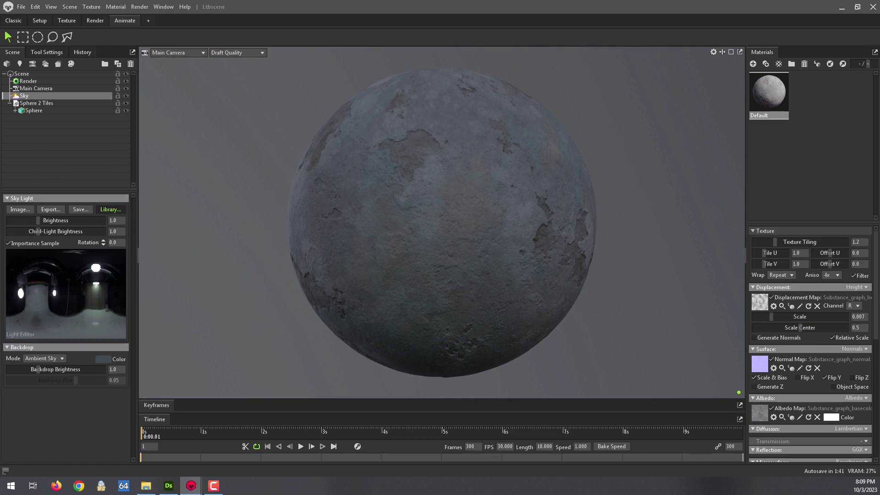
# Apply the Alley Highway sky from the library and set its Rotation to -400.
pyautogui.click(110, 209)
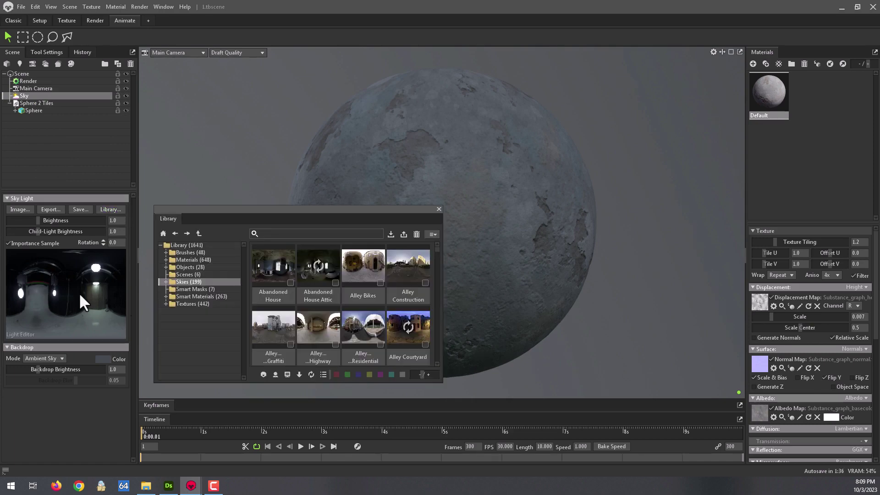
pyautogui.click(323, 333)
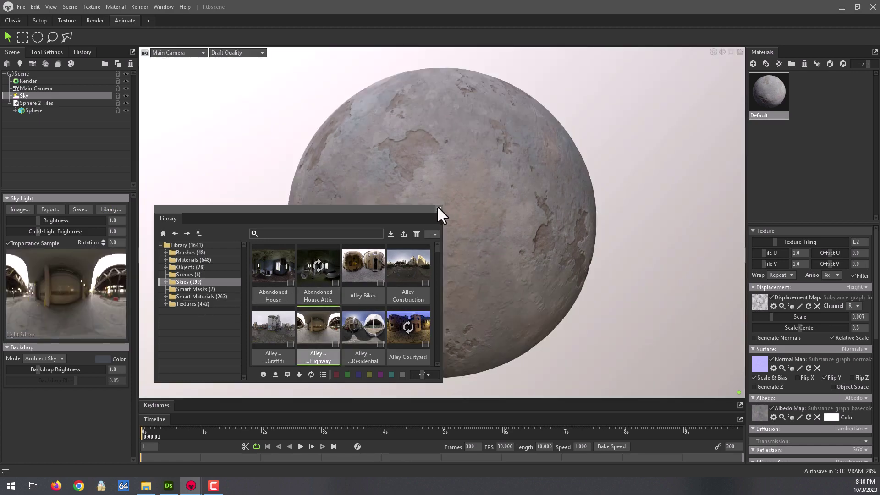
pyautogui.click(438, 208)
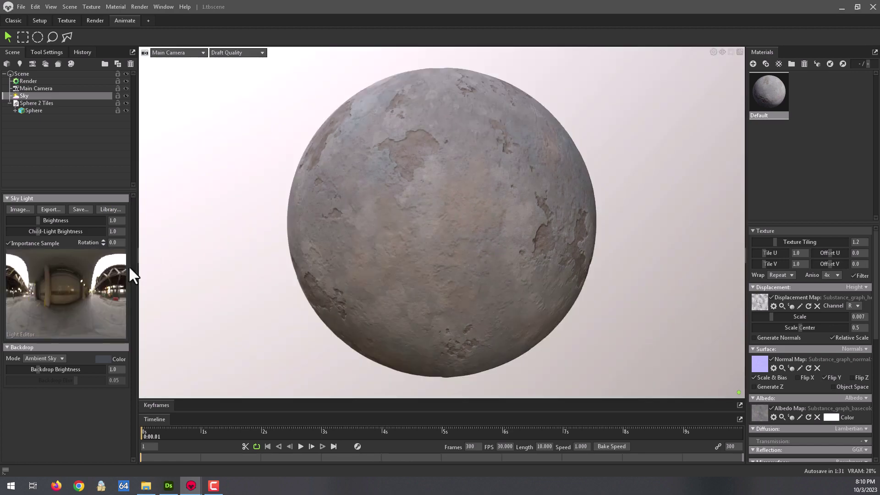
pyautogui.click(115, 242)
pyautogui.write('-400')
pyautogui.press('Return')
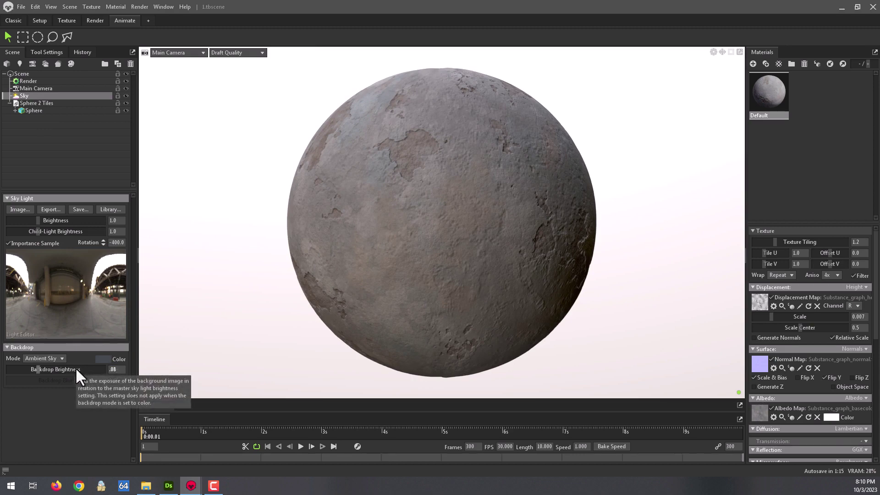
# Darken the backdrop to brightness 0.08 with a deep grey colour.
pyautogui.moveTo(75, 367); pyautogui.dragTo(61, 367)
pyautogui.click(101, 361)
pyautogui.moveTo(337, 260); pyautogui.dragTo(309, 267)
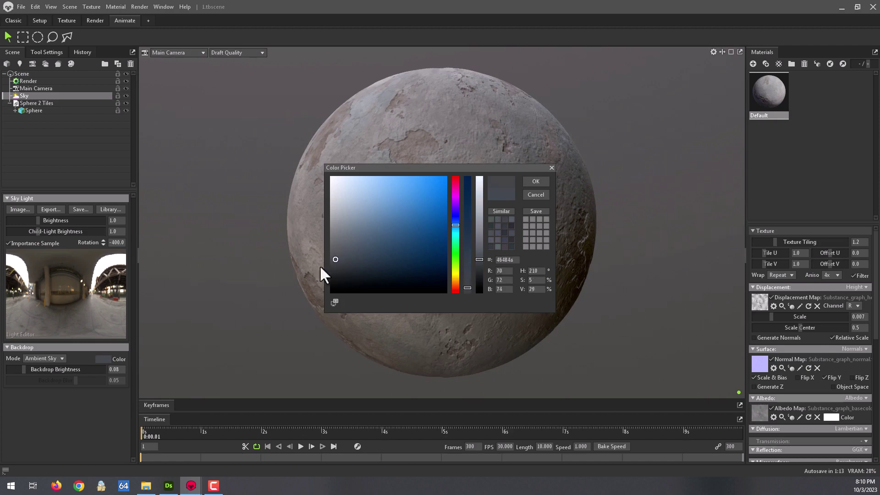
pyautogui.click(532, 181)
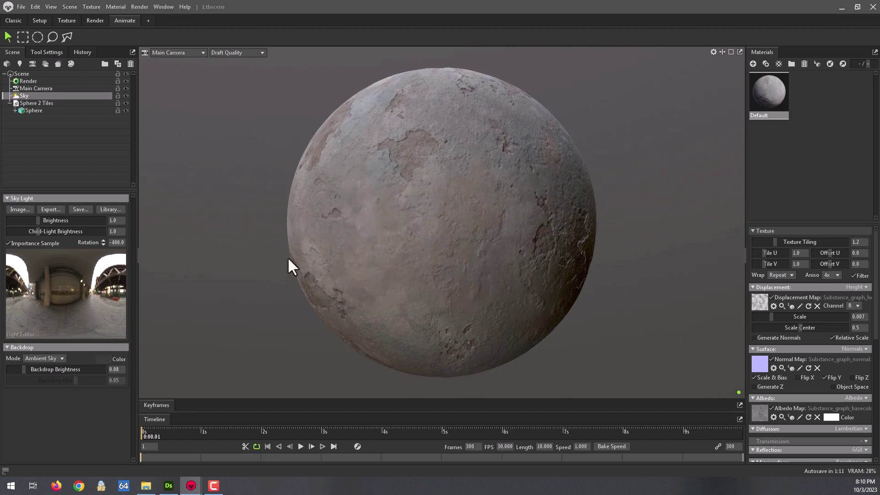
pyautogui.click(103, 361)
pyautogui.moveTo(330, 267); pyautogui.dragTo(327, 277)
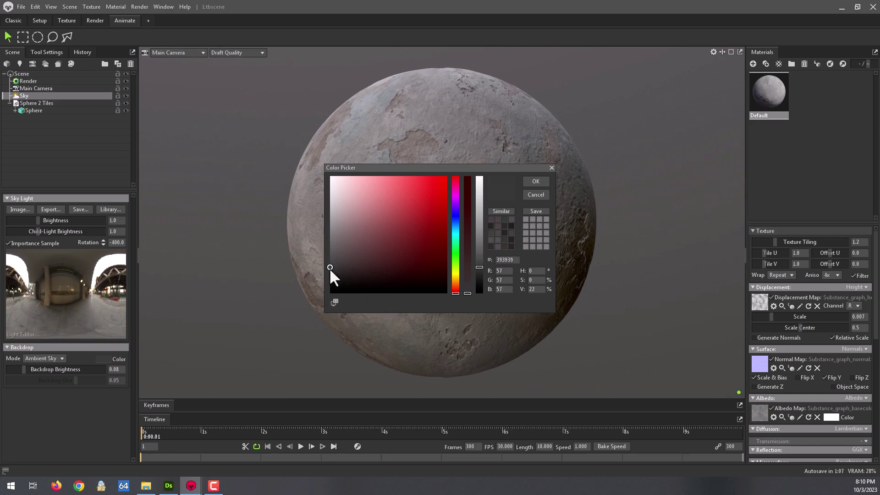
pyautogui.click(534, 181)
# Preview the scene at full render quality, then return the viewport to draft.
pyautogui.click(236, 52)
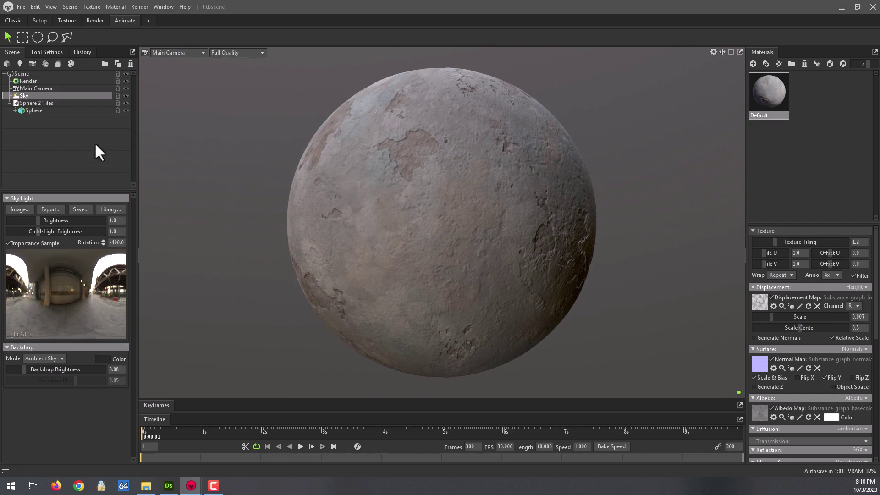
pyautogui.click(229, 53)
pyautogui.click(228, 69)
# Change the material's Texture Tiling from 1.2 to 1.4.
pyautogui.moveTo(877, 327)
pyautogui.mouseDown()
pyautogui.moveTo(879, 427)
pyautogui.moveTo(879, 327)
pyautogui.mouseUp()
pyautogui.click(857, 242)
pyautogui.press('BackSpace')
pyautogui.write('4')
pyautogui.press('Return')
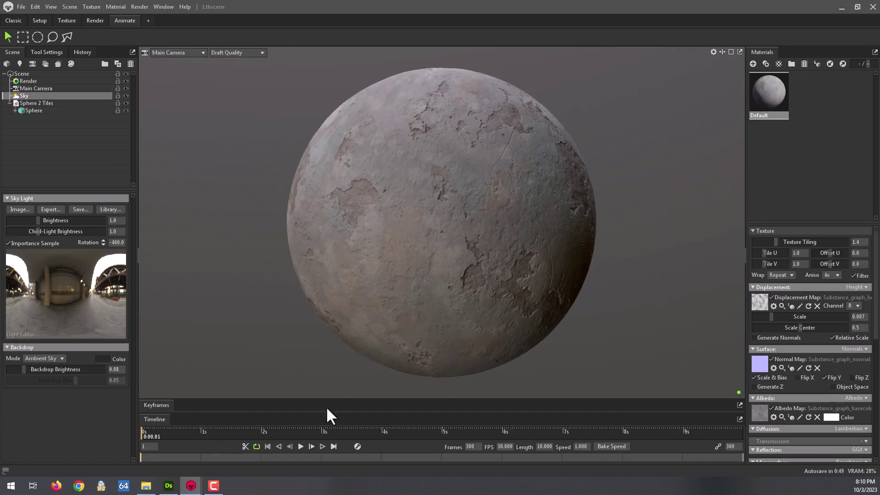
# Rotate the Sphere about 5 degrees and select Render to show its lighting settings.
pyautogui.click(51, 110)
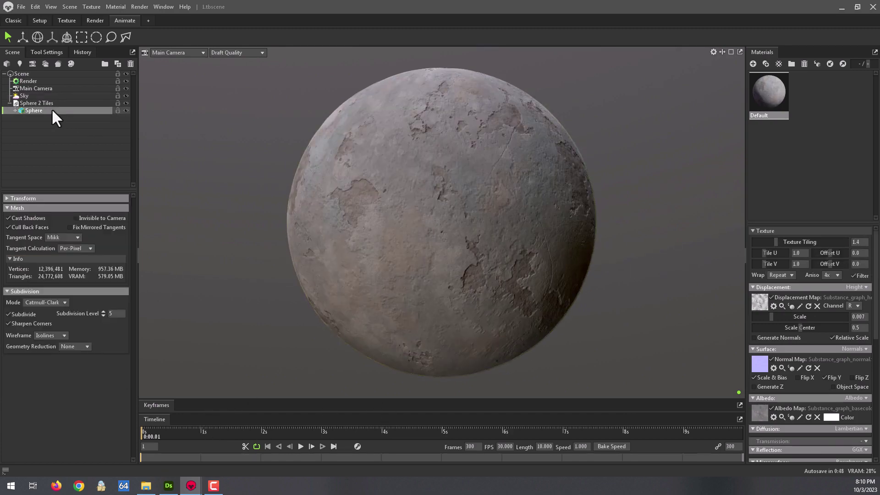
pyautogui.click(37, 38)
pyautogui.moveTo(450, 382)
pyautogui.mouseDown()
pyautogui.moveTo(442, 376)
pyautogui.moveTo(478, 377)
pyautogui.moveTo(442, 387)
pyautogui.moveTo(442, 377)
pyautogui.mouseUp()
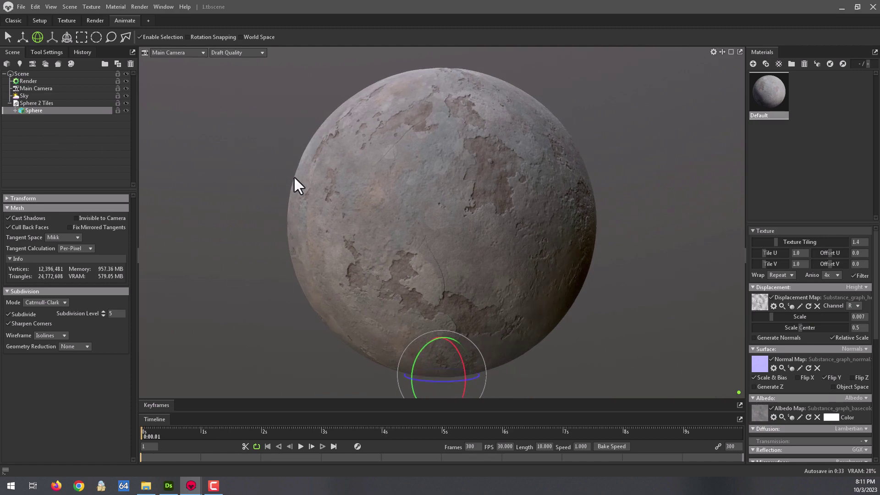
pyautogui.click(34, 81)
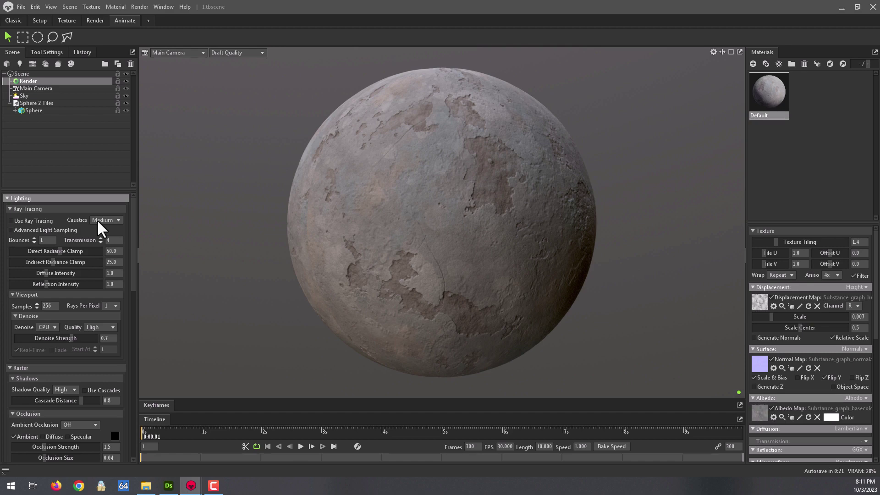
# Enable ray tracing and advanced light sampling with 64 bounces and 64 transmission.
pyautogui.click(11, 221)
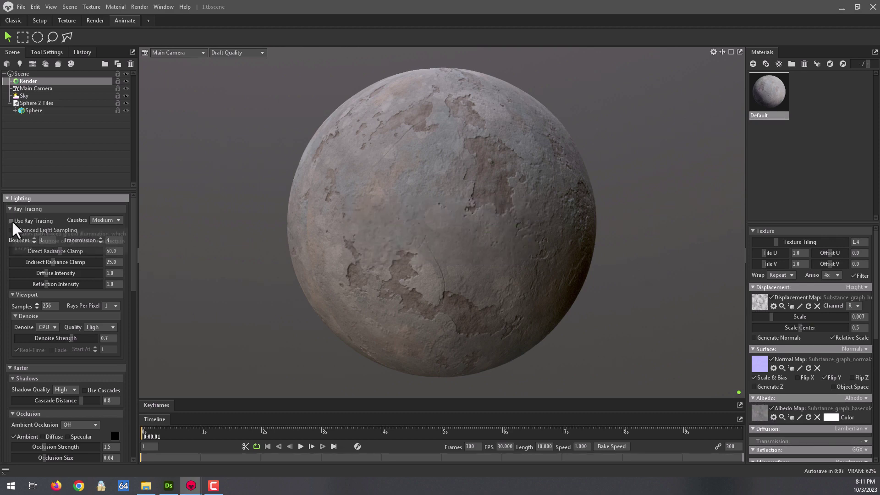
pyautogui.click(11, 230)
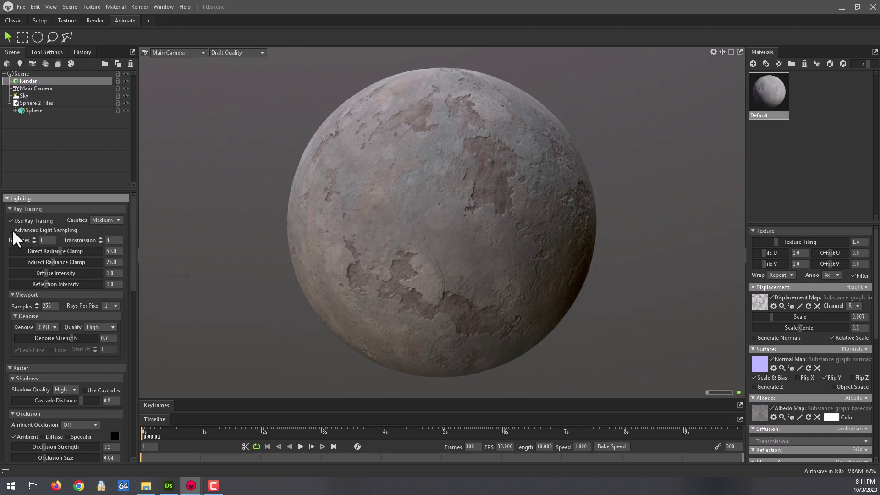
pyautogui.write('64')
pyautogui.press('Tab')
pyautogui.write('64')
pyautogui.press('Tab')
# Set direct and indirect radiance clamps to 100, diffuse intensity 1.1, caustics Fine.
pyautogui.write('100')
pyautogui.press('Tab')
pyautogui.write('100')
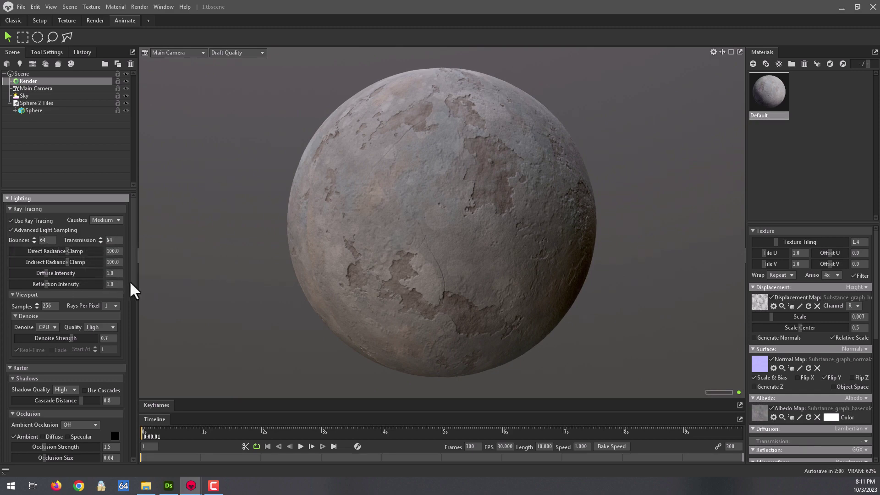
pyautogui.press('Tab')
pyautogui.write('1.1')
pyautogui.click(112, 221)
pyautogui.click(109, 245)
# Preview the render at full quality, then return the viewport to draft quality.
pyautogui.click(237, 52)
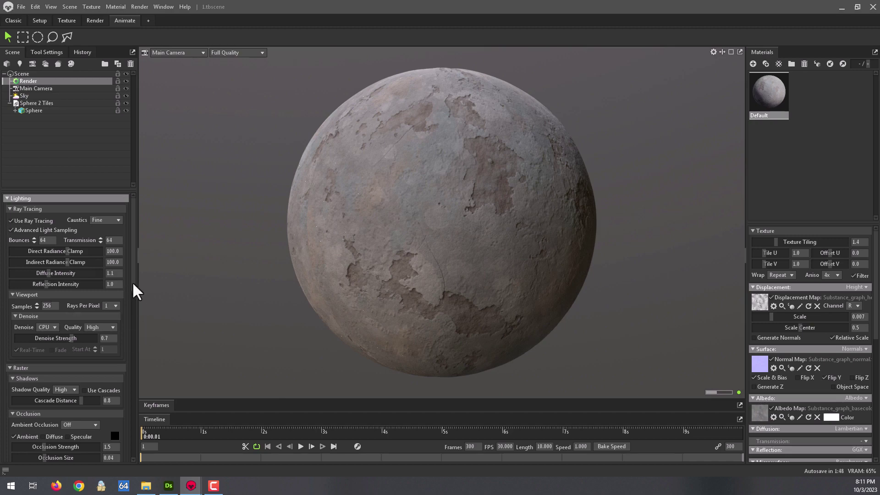
pyautogui.moveTo(133, 290); pyautogui.dragTo(132, 344)
pyautogui.click(248, 52)
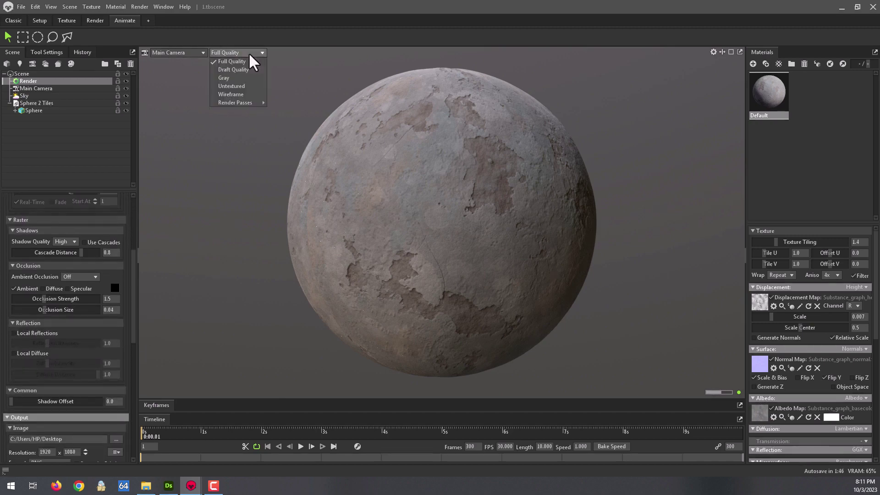
pyautogui.click(229, 70)
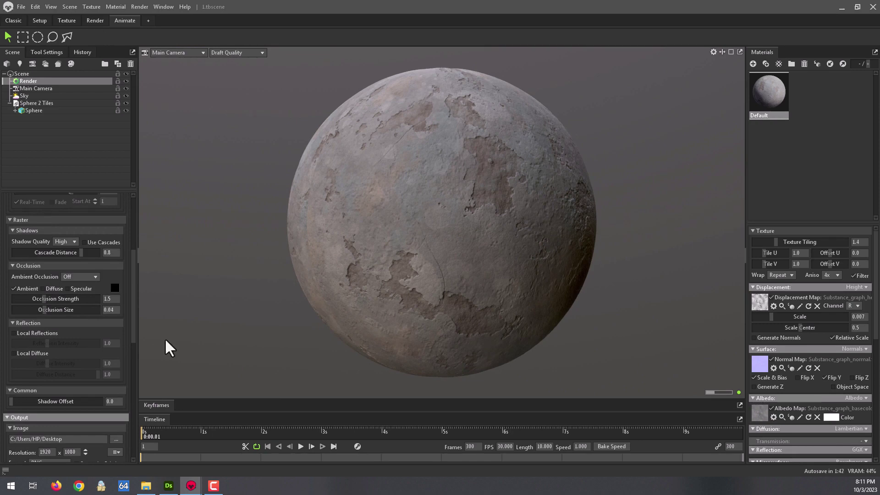
pyautogui.click(67, 244)
# Set shadows to Mega and ray-traced ambient occlusion with diffuse, strength 12, distance 0.08.
pyautogui.click(67, 267)
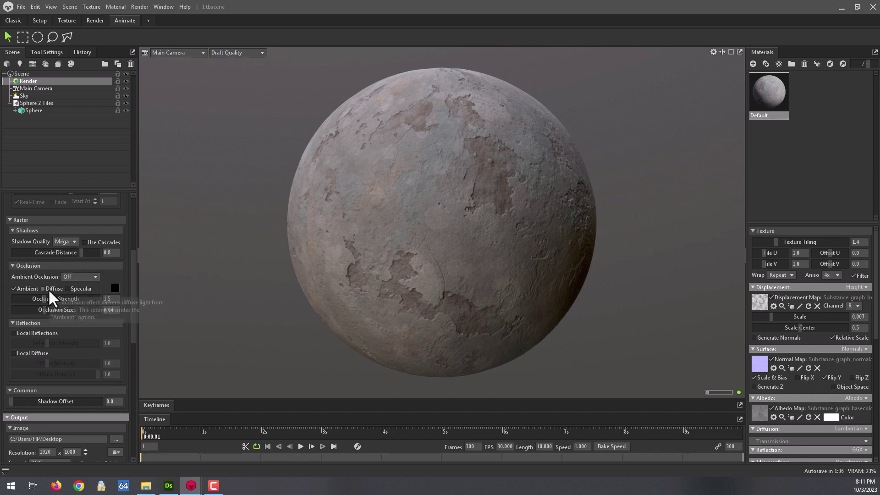
pyautogui.click(49, 288)
pyautogui.click(73, 276)
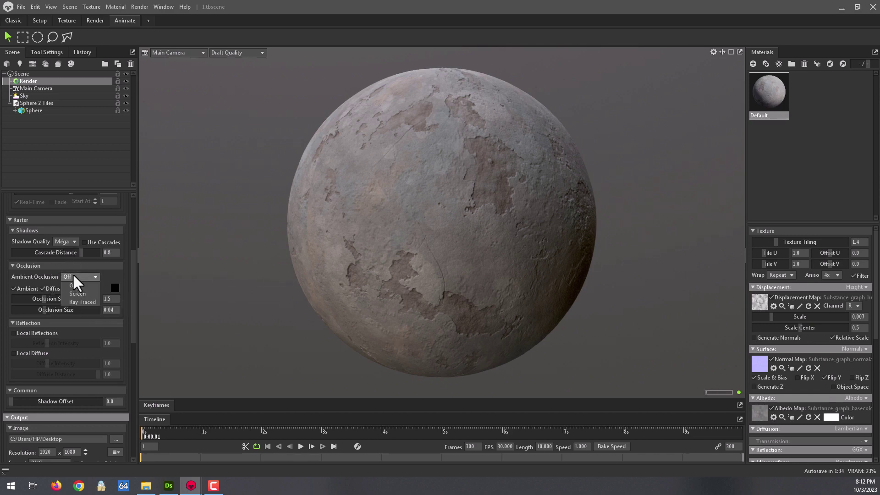
pyautogui.click(81, 300)
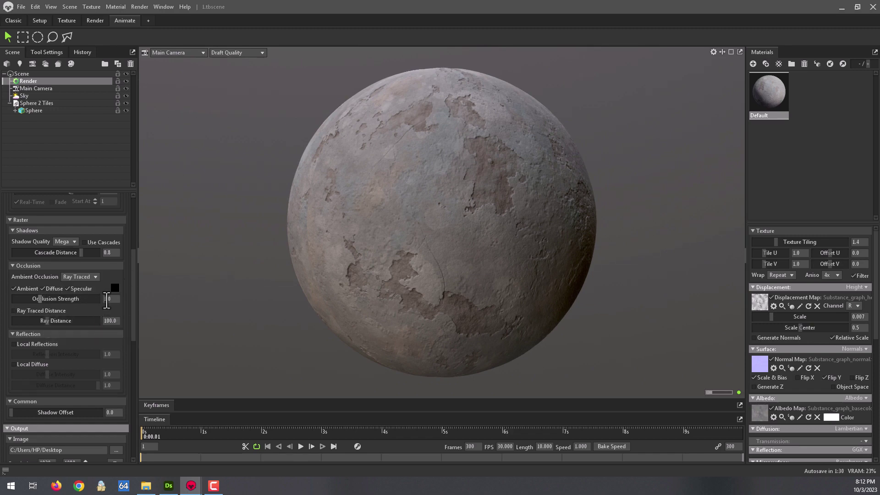
pyautogui.doubleClick(67, 299)
pyautogui.write('12')
pyautogui.press('Return')
pyautogui.doubleClick(59, 321)
pyautogui.write('.08')
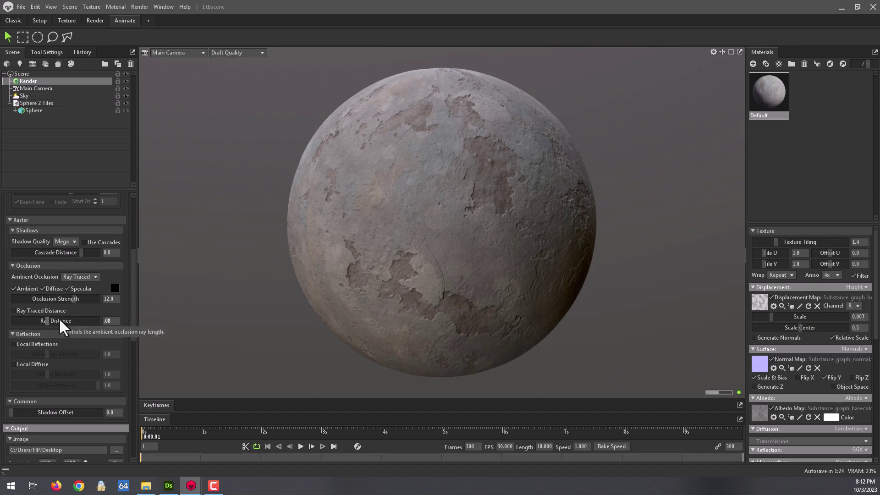
pyautogui.press('Return')
pyautogui.moveTo(132, 318); pyautogui.dragTo(131, 337)
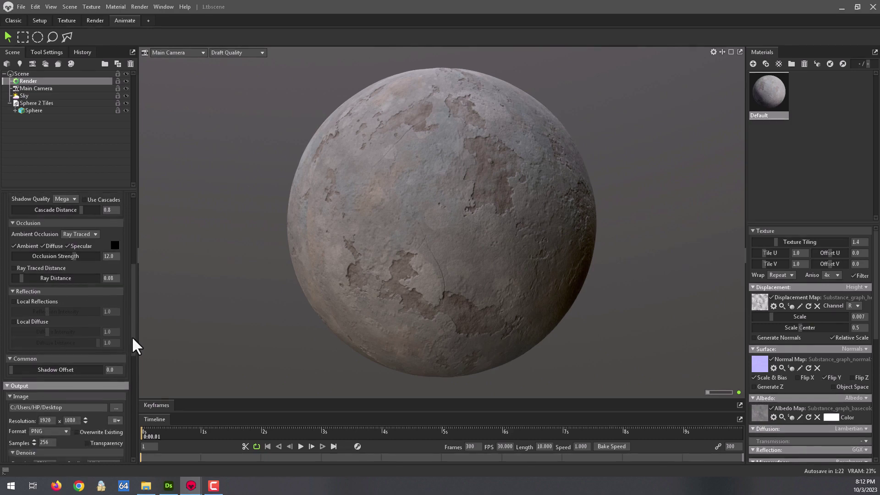
# Turn on Local Reflections and Local Diffuse, and set the output image to 2500×2500.
pyautogui.click(11, 300)
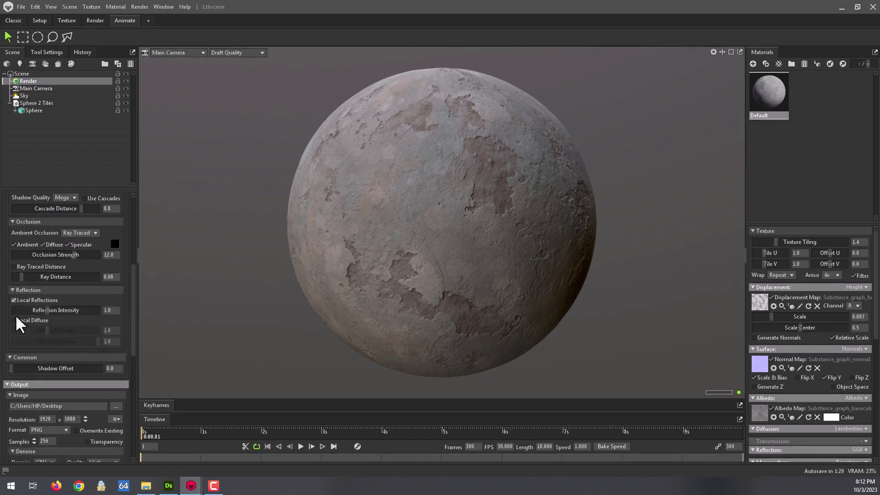
pyautogui.click(13, 321)
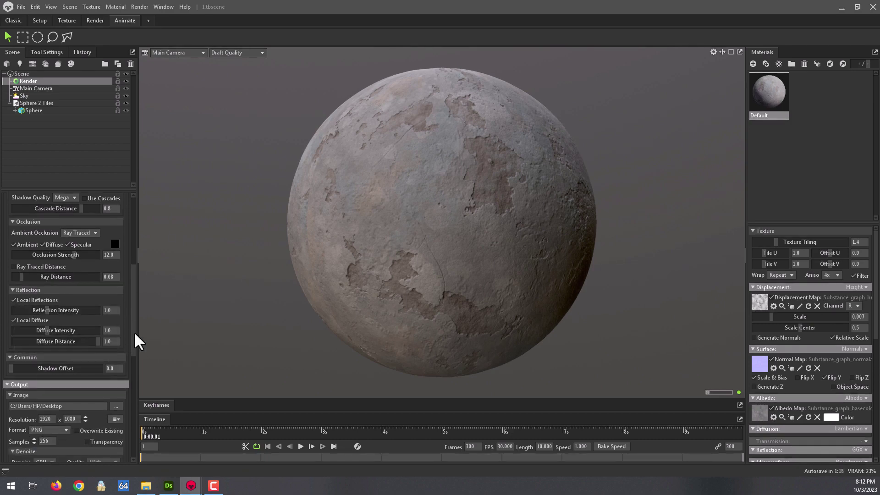
pyautogui.moveTo(133, 325); pyautogui.dragTo(136, 398)
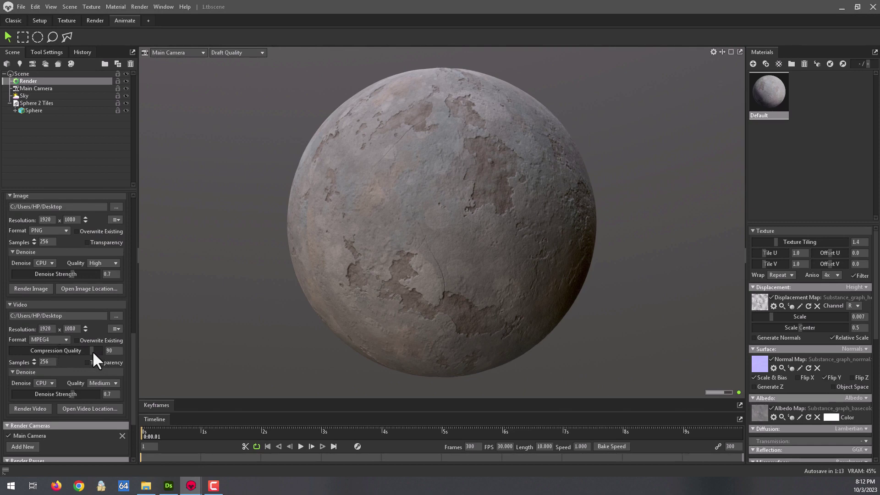
pyautogui.moveTo(133, 361); pyautogui.dragTo(133, 341)
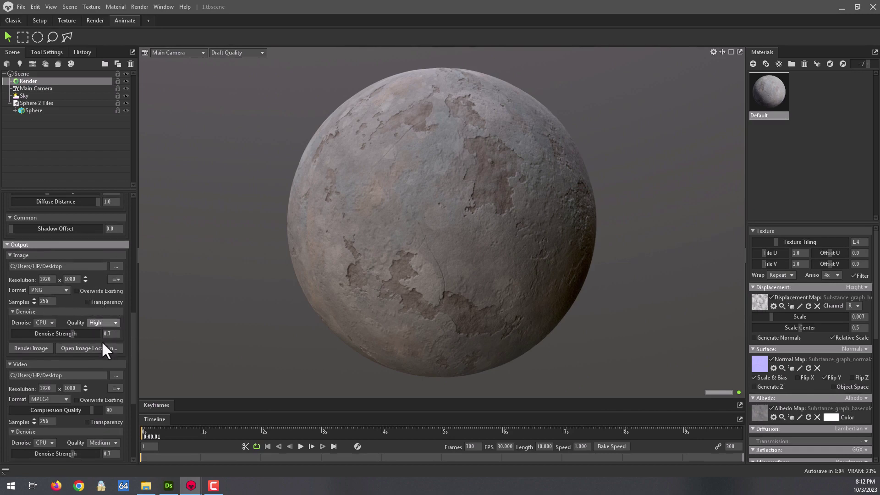
pyautogui.click(46, 279)
pyautogui.write('2')
pyautogui.write('500')
pyautogui.press('Tab')
pyautogui.write('2500')
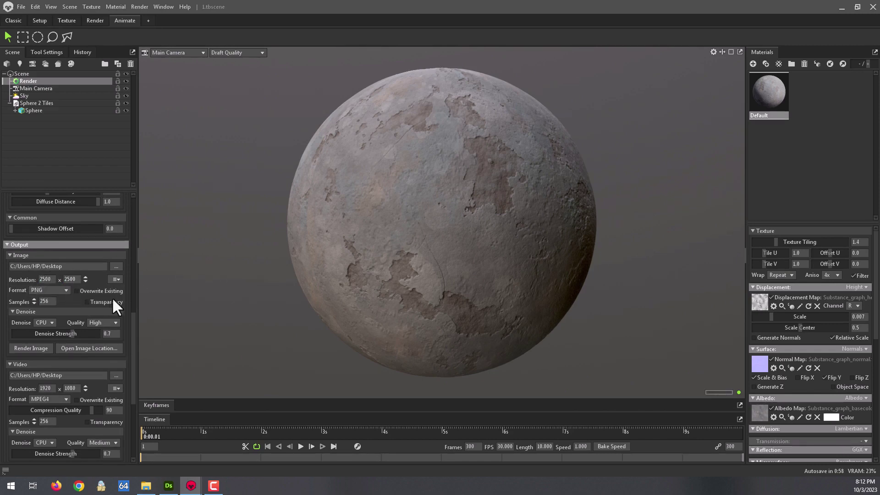
pyautogui.moveTo(133, 332); pyautogui.dragTo(137, 222)
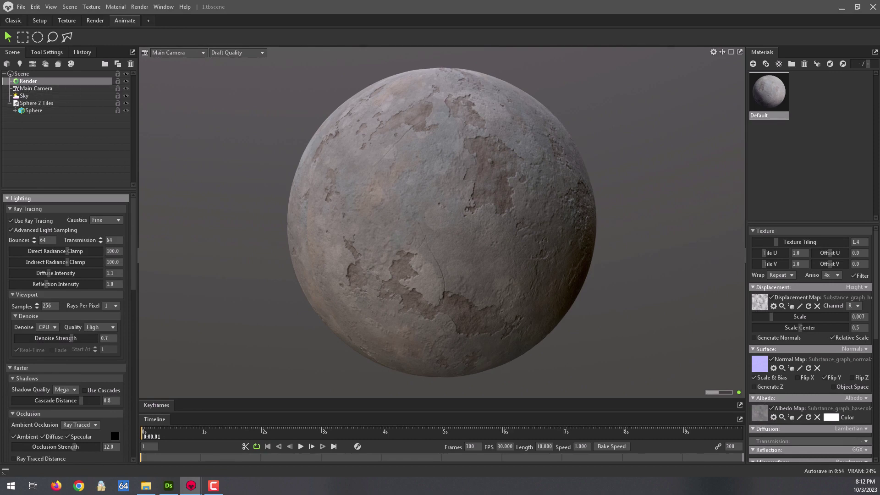
# Show the Main Camera's safe frame and set its depth of field to Ray Traced.
pyautogui.click(37, 89)
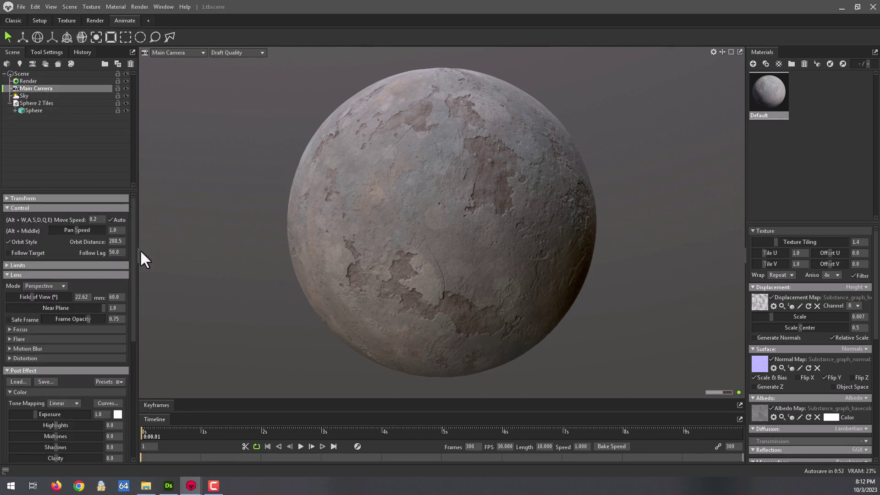
pyautogui.click(21, 320)
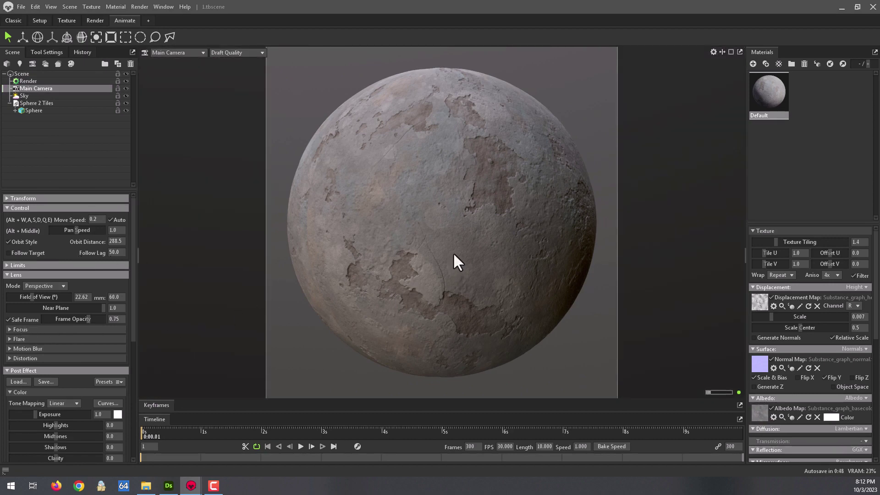
pyautogui.scroll(2, 454, 254)
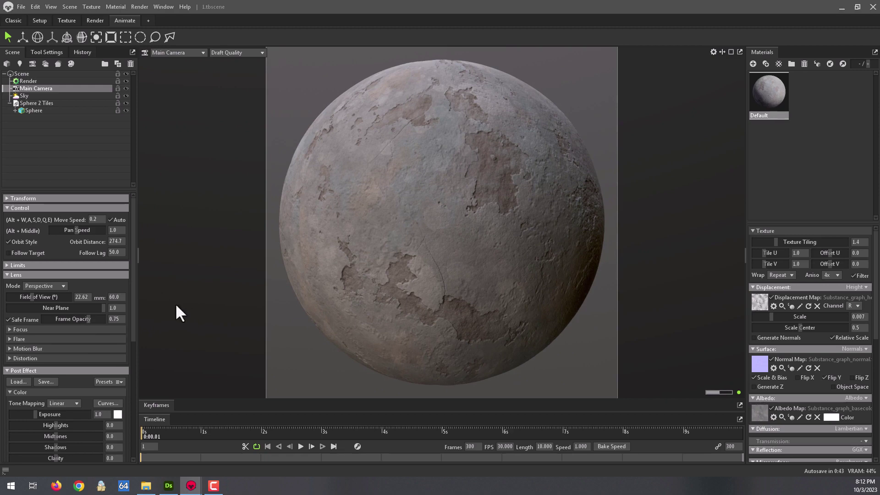
pyautogui.click(9, 328)
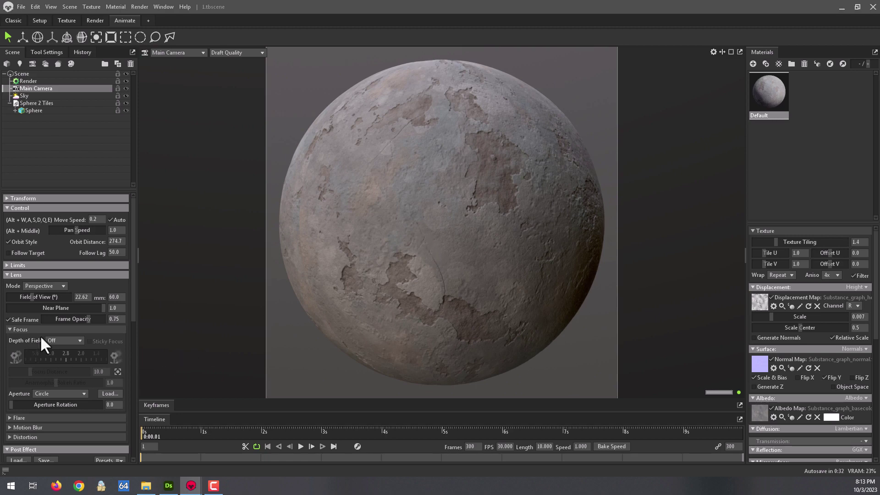
pyautogui.click(63, 364)
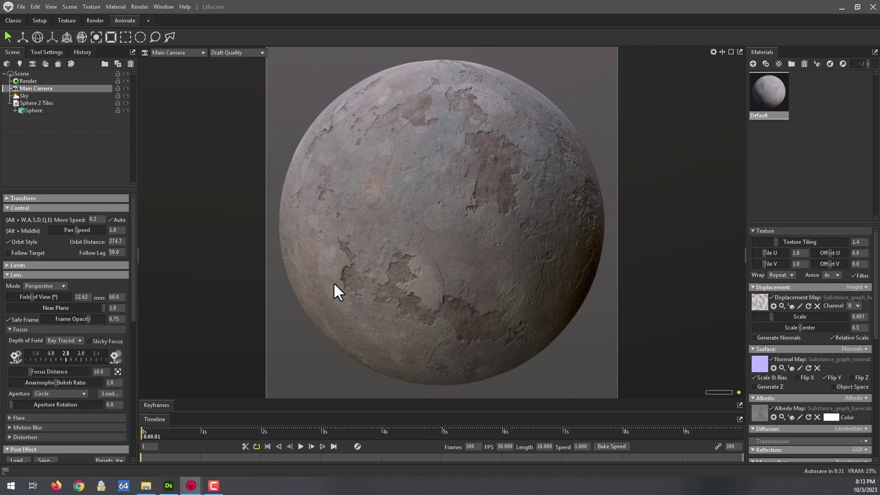
pyautogui.click(422, 232)
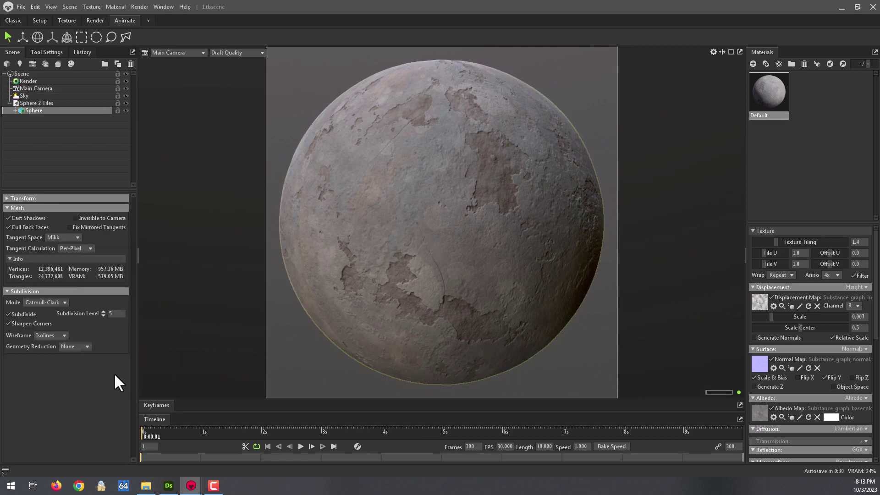
# Focus the camera on the sphere at distance 225.0 and tune the f-stop aperture.
pyautogui.click(35, 87)
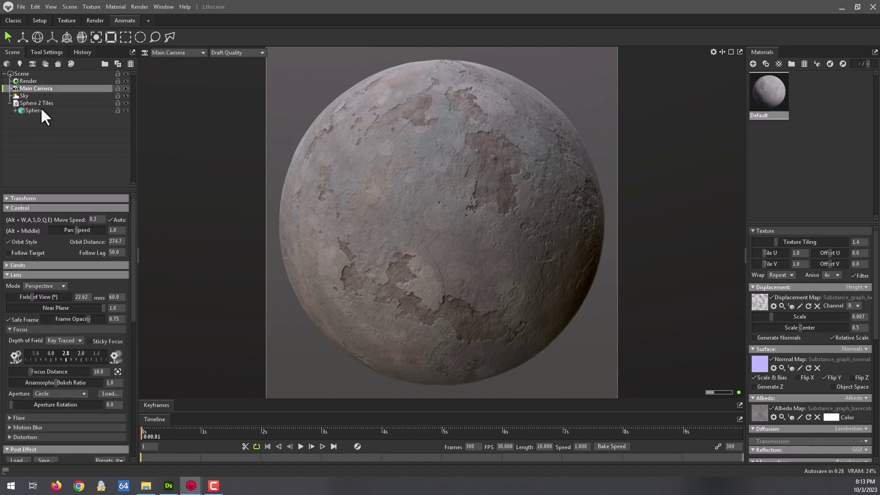
pyautogui.click(440, 225)
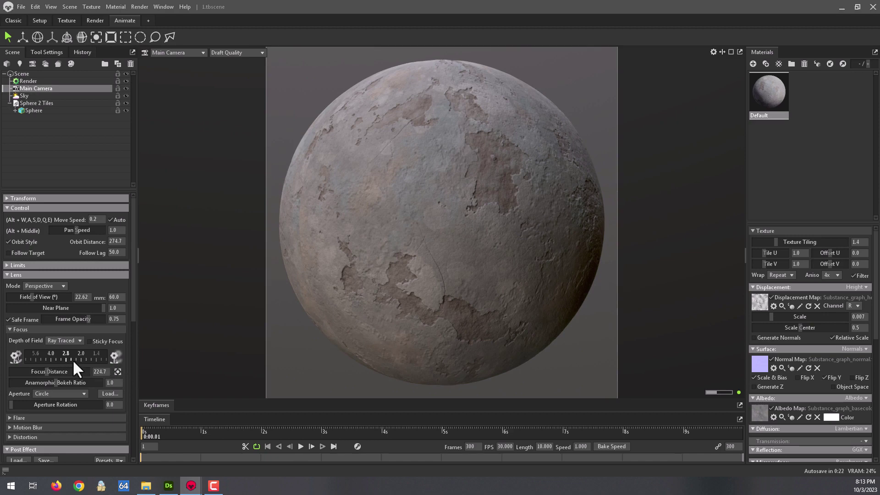
pyautogui.moveTo(73, 360)
pyautogui.mouseDown()
pyautogui.moveTo(1, 367)
pyautogui.moveTo(293, 211)
pyautogui.mouseUp()
pyautogui.click(230, 52)
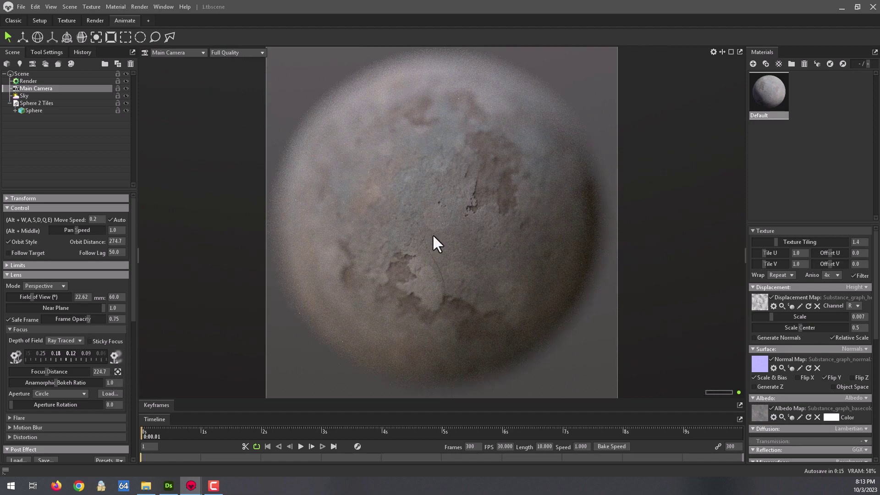
pyautogui.click(118, 371)
pyautogui.click(422, 226)
pyautogui.moveTo(71, 356); pyautogui.dragTo(56, 359)
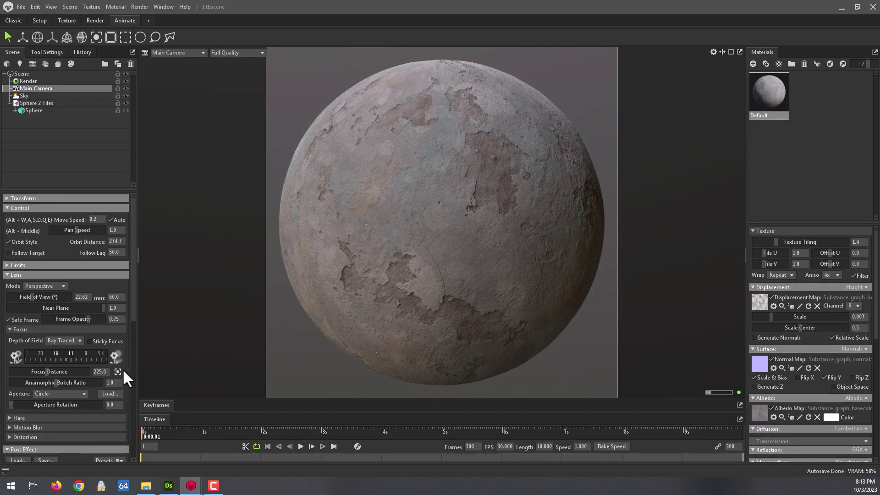
# Apply a contrast-boosting S-curve preset in the post-effect Curves editor.
pyautogui.moveTo(132, 315); pyautogui.dragTo(134, 379)
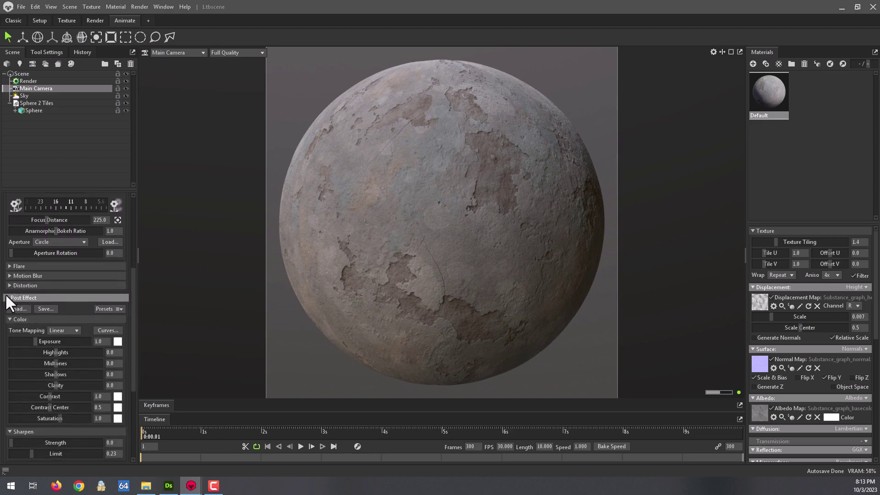
pyautogui.click(108, 333)
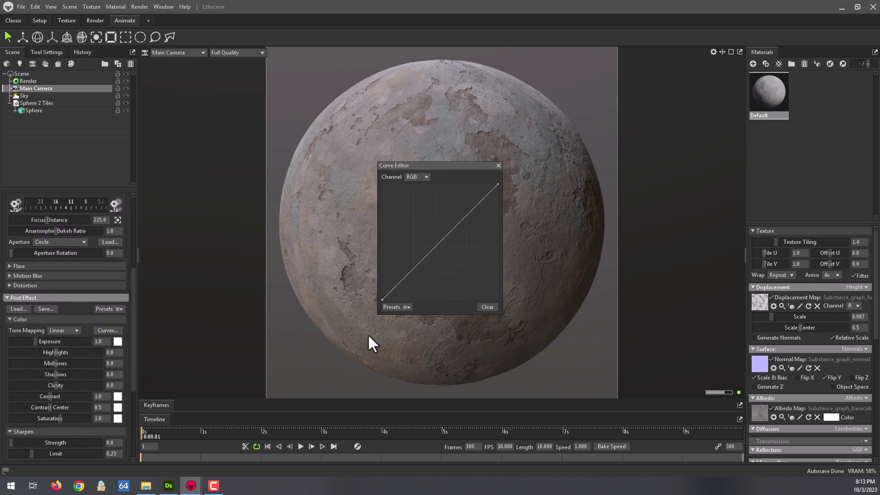
pyautogui.click(390, 307)
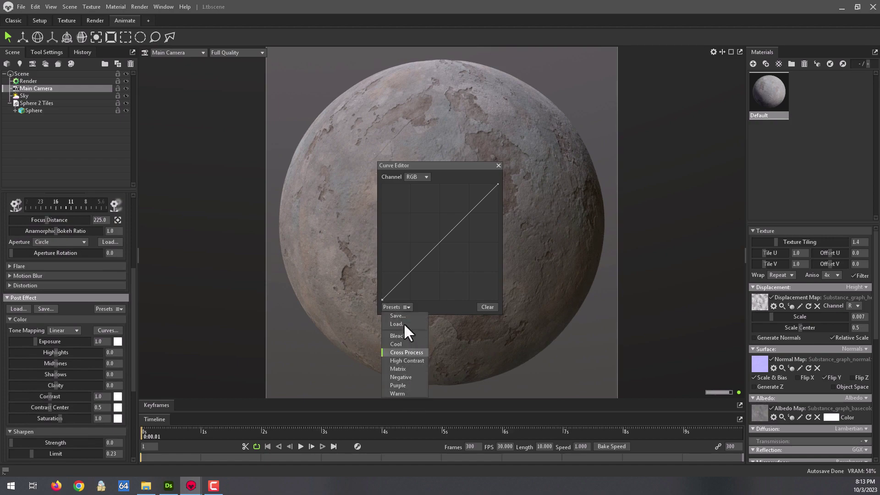
pyautogui.click(414, 361)
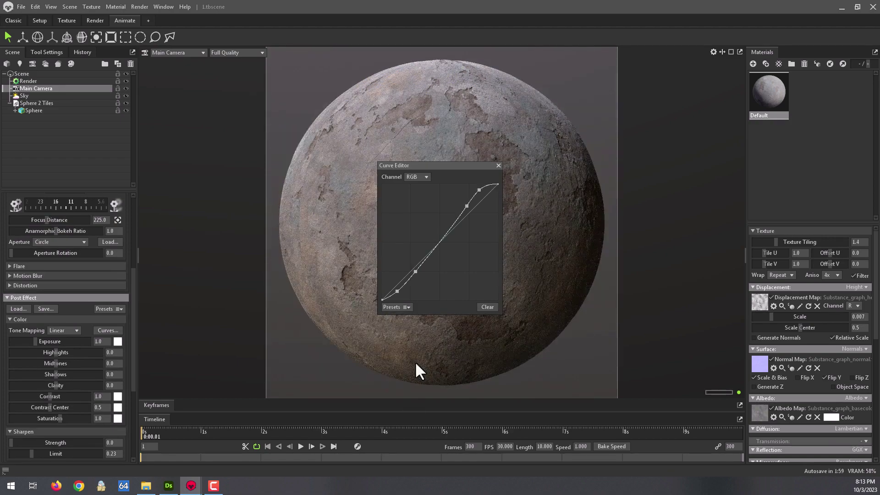
pyautogui.click(498, 165)
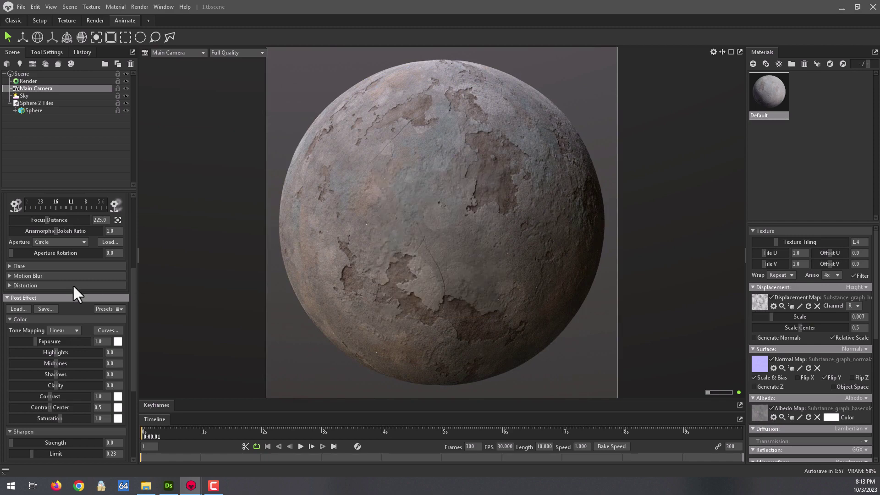
# Set the post-effect Contrast to 1.02.
pyautogui.moveTo(131, 358); pyautogui.dragTo(133, 371)
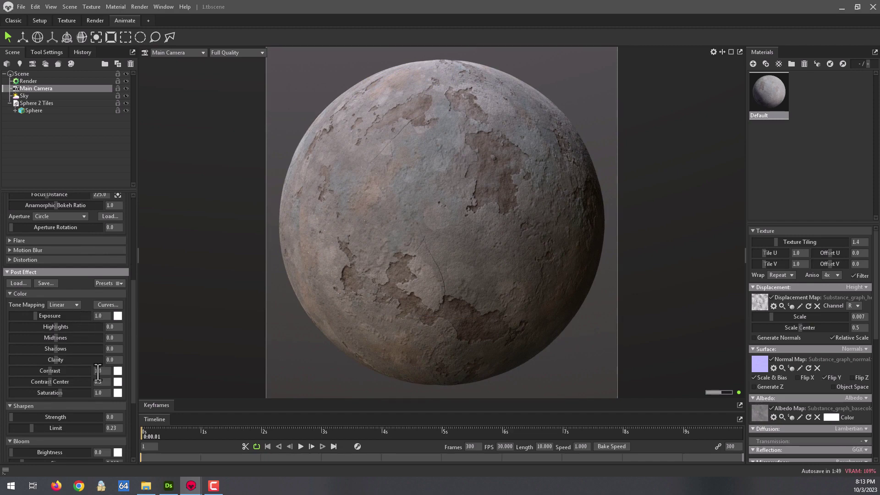
pyautogui.write('1.02')
pyautogui.click(102, 371)
pyautogui.press('Delete')
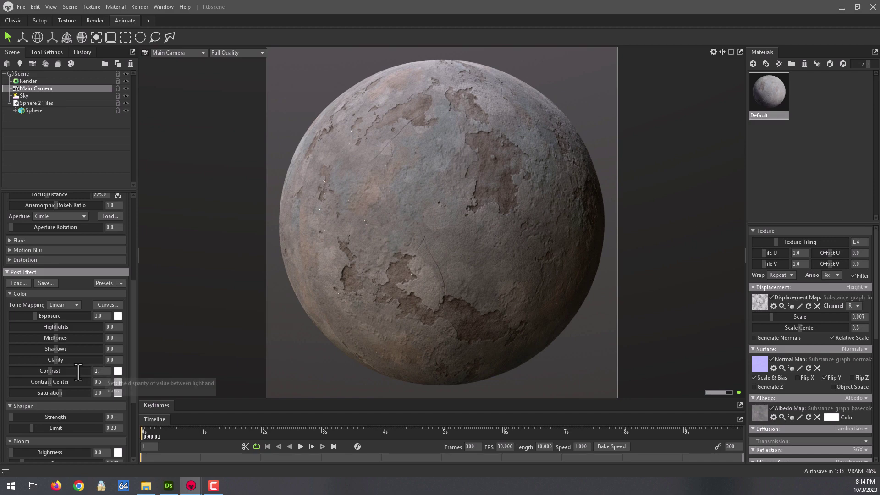
pyautogui.hotkey('ctrl', 'a')
pyautogui.press('BackSpace')
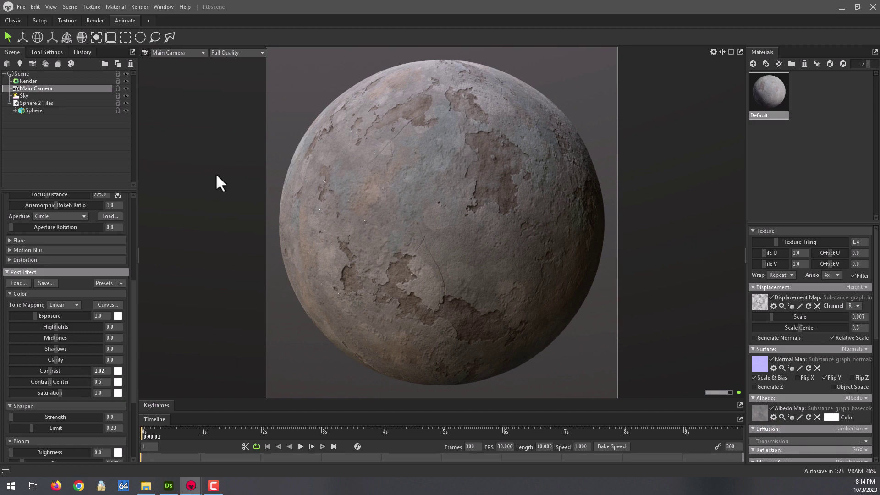
pyautogui.click(108, 384)
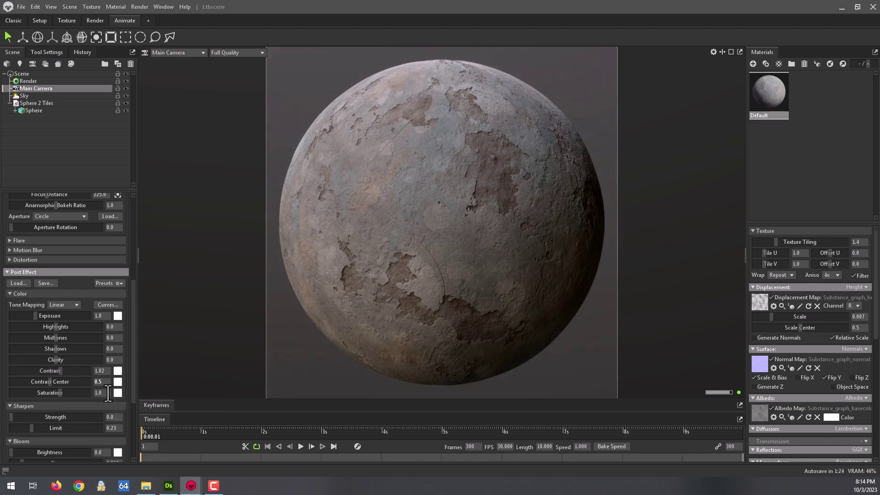
# Set Sharpen Strength to 0.2 and switch the viewport to Draft Quality.
pyautogui.moveTo(117, 417); pyautogui.dragTo(286, 159)
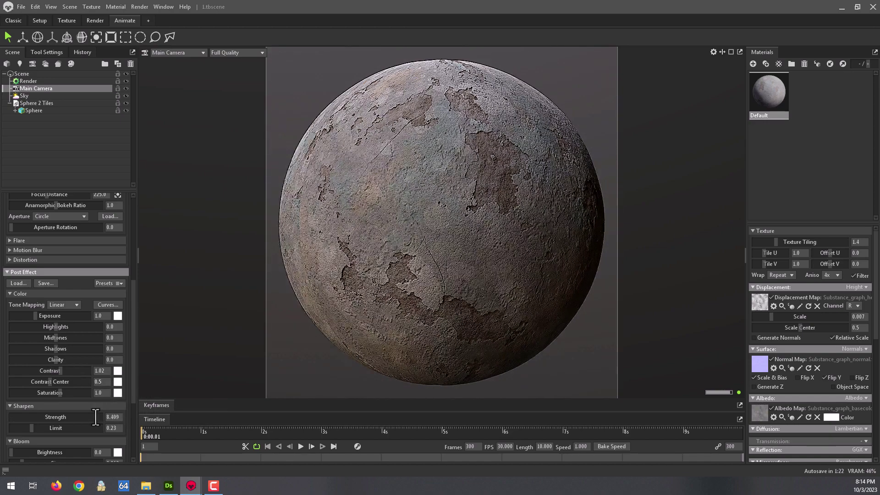
pyautogui.click(246, 60)
pyautogui.click(242, 70)
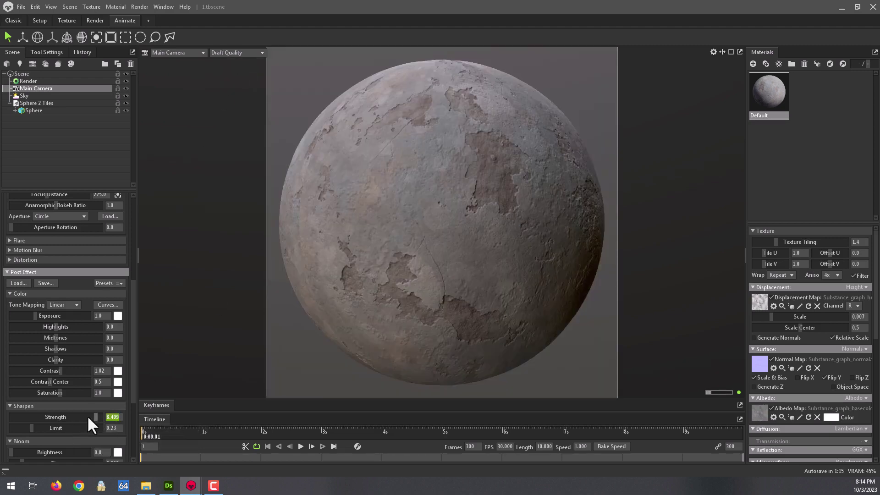
pyautogui.write('0.2')
pyautogui.press('Return')
# Give the vignette Softness 0.5 and Strength 0.15.
pyautogui.moveTo(132, 398); pyautogui.dragTo(134, 449)
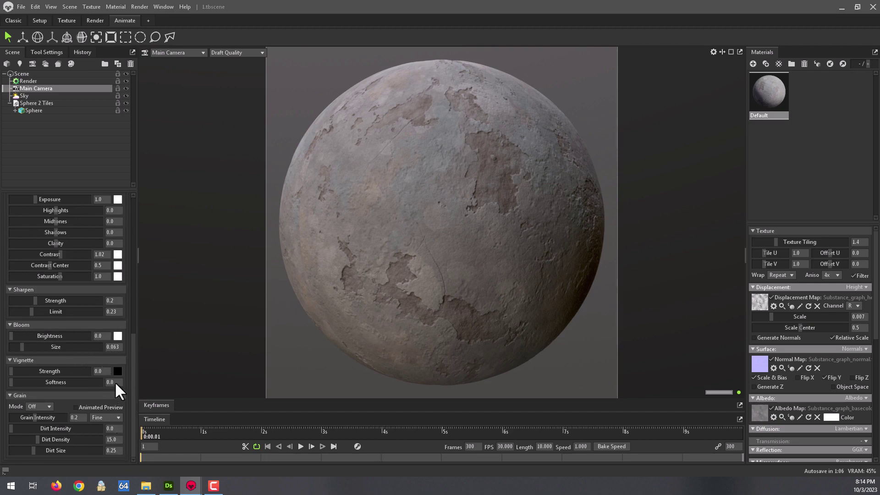
pyautogui.write('.')
pyautogui.write('5')
pyautogui.press('Return')
pyautogui.write('.15')
pyautogui.press('Return')
# Preview the vignette at Full Quality, then return the viewport to Draft Quality.
pyautogui.click(229, 53)
pyautogui.click(226, 61)
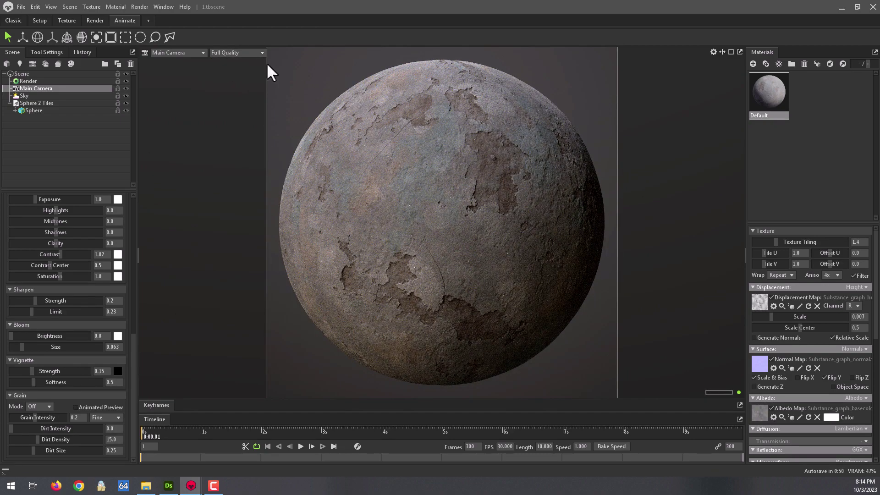
pyautogui.click(237, 54)
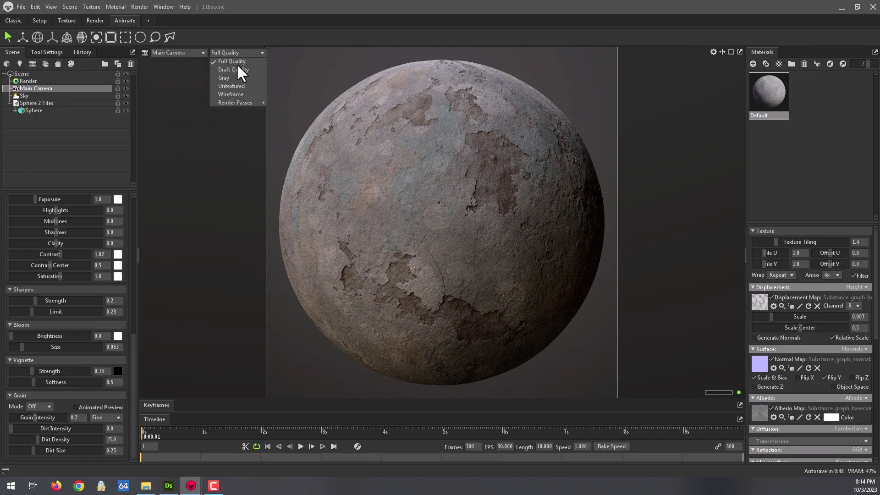
pyautogui.click(237, 62)
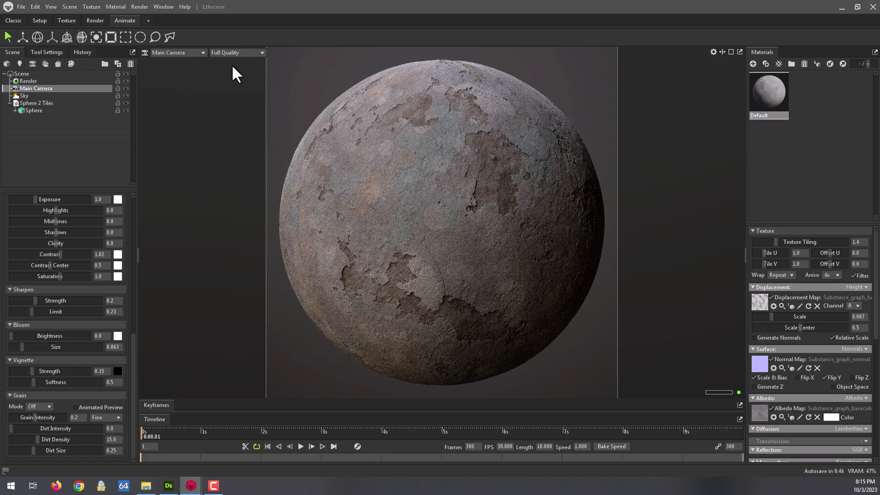
pyautogui.click(232, 54)
pyautogui.click(216, 70)
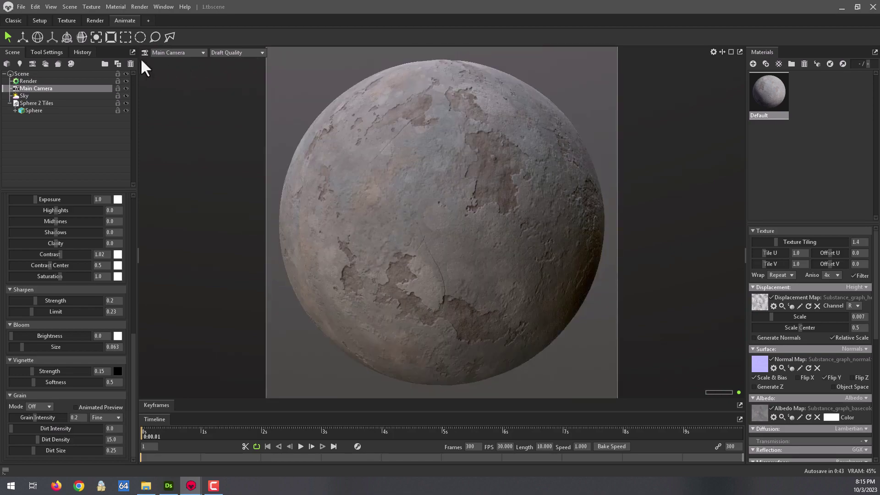
# Open and dismiss the File menu, then bring Substance Designer to the front.
pyautogui.click(19, 9)
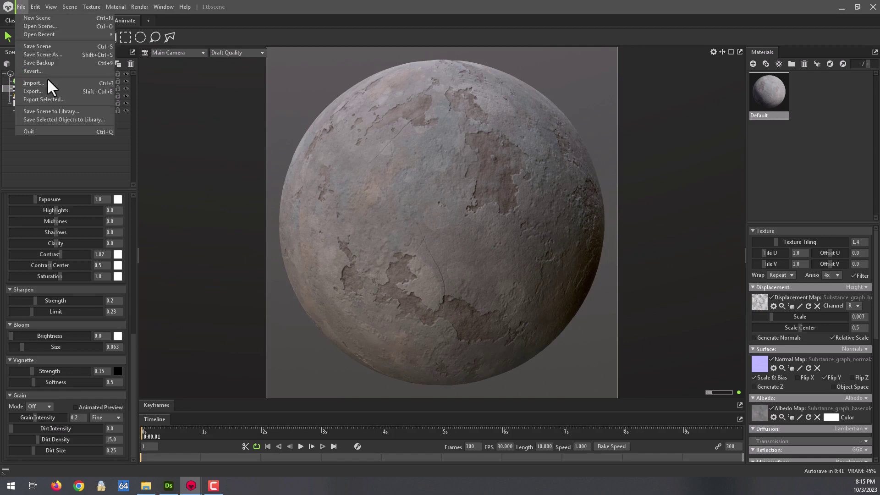
pyautogui.click(47, 54)
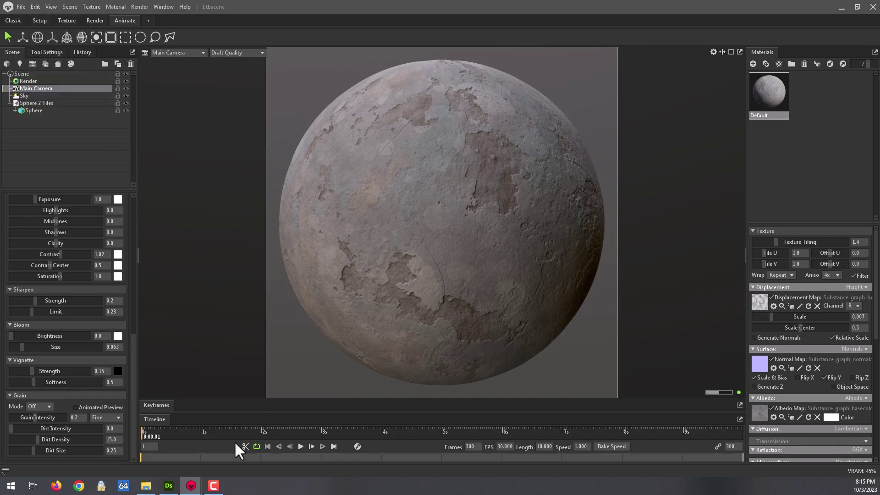
pyautogui.click(168, 486)
# Close the export outputs dialog and raise the HSL node's Lightness to 0.52.
pyautogui.click(489, 365)
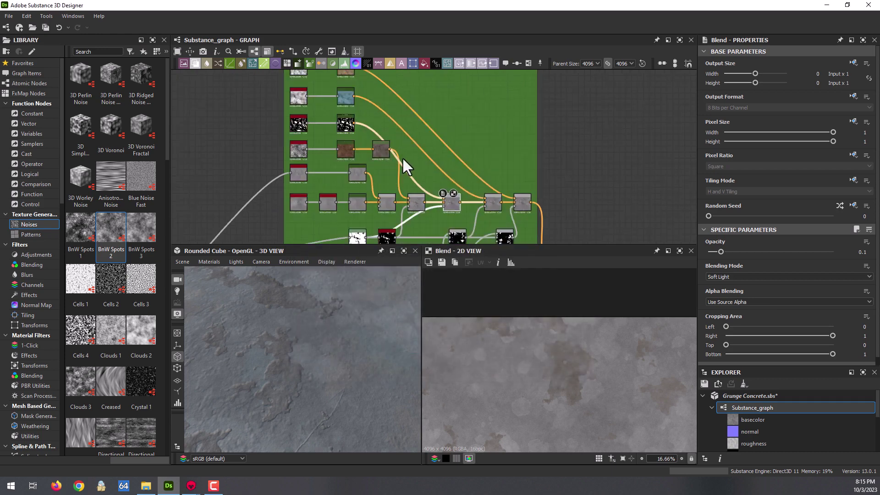
pyautogui.moveTo(476, 192); pyautogui.dragTo(420, 150, button='middle')
pyautogui.scroll(3, 475, 224)
pyautogui.click(476, 224)
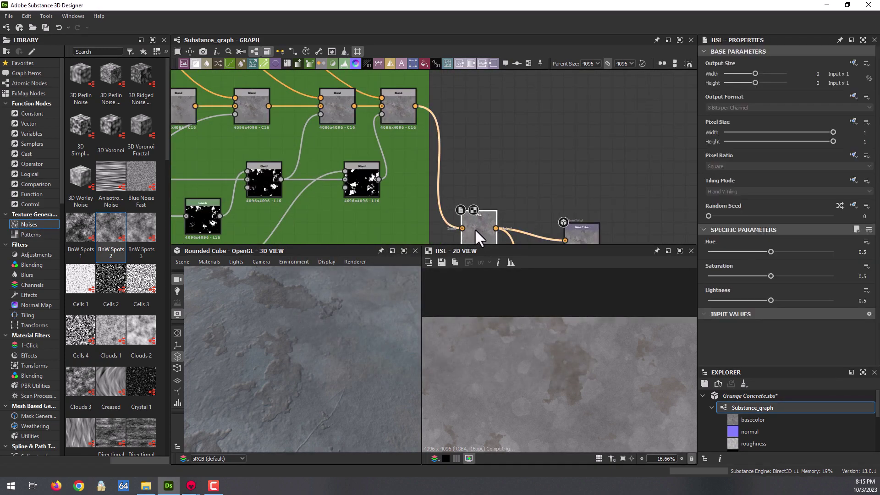
pyautogui.click(870, 298)
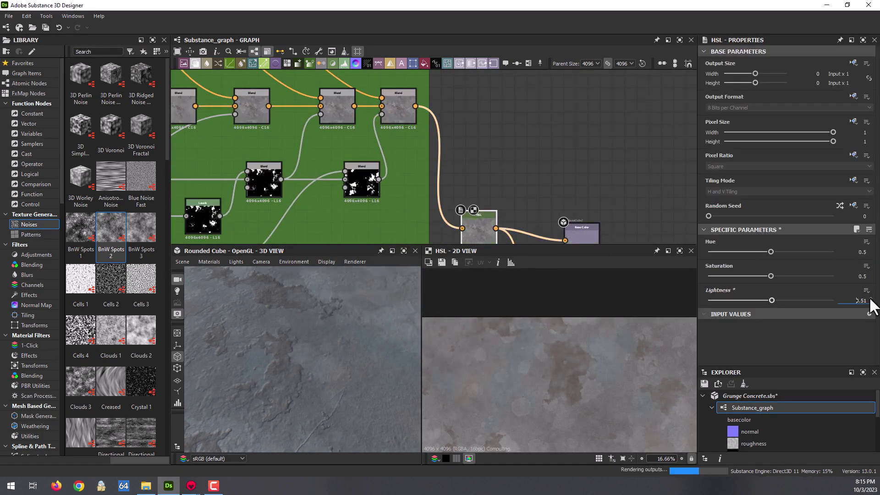
pyautogui.click(870, 298)
pyautogui.scroll(-1, 439, 158)
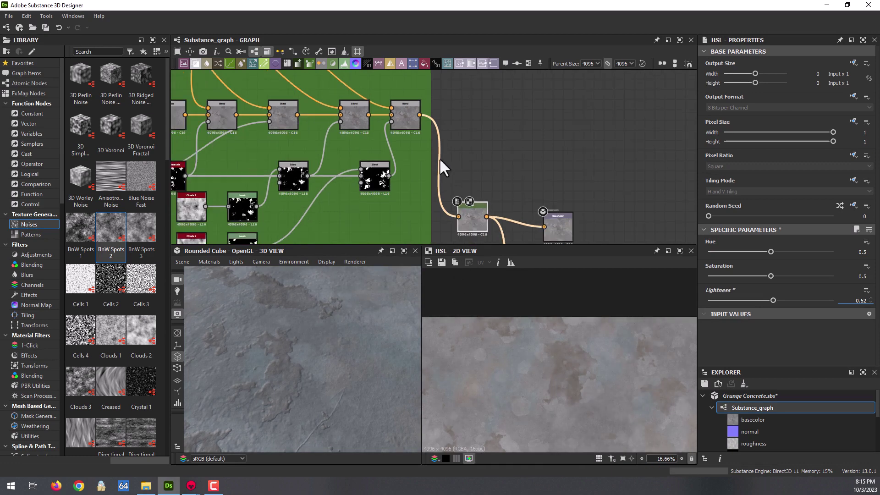
pyautogui.moveTo(329, 383); pyautogui.dragTo(348, 354)
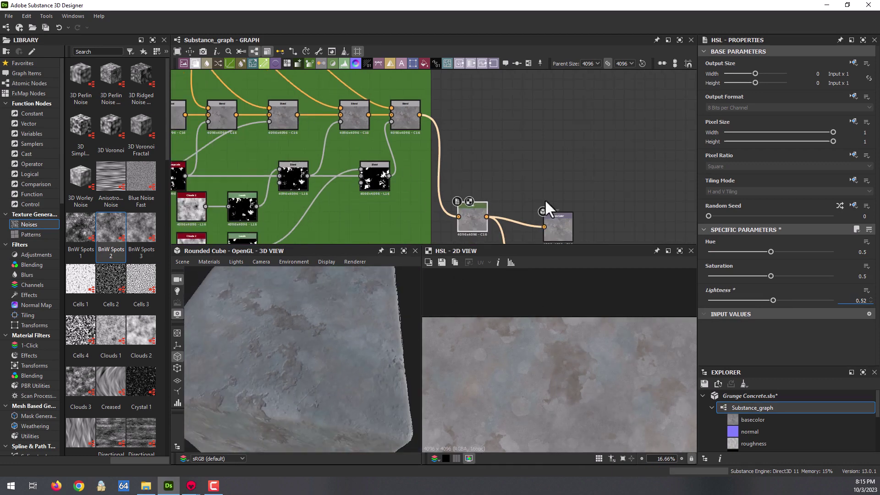
# Set the final Blend node's opacity to 0.1, undoing a trial at 0.15.
pyautogui.moveTo(400, 134); pyautogui.dragTo(414, 146, button='middle')
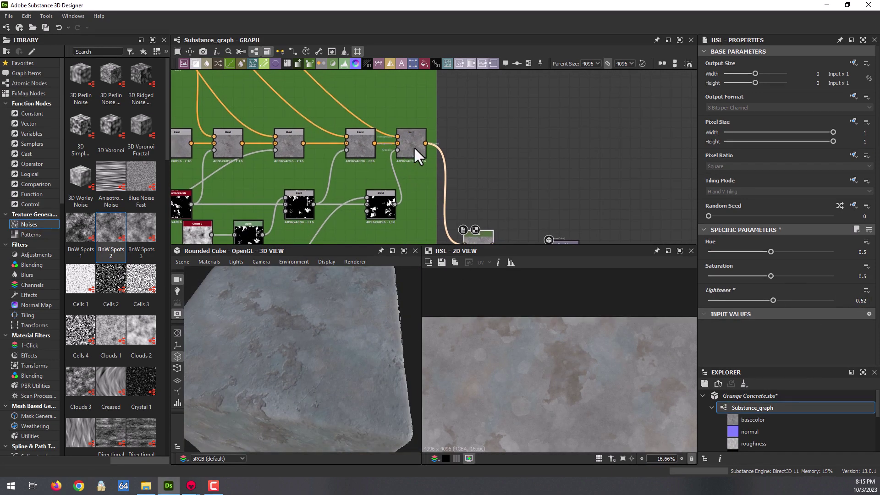
pyautogui.click(413, 146)
pyautogui.write('0.1')
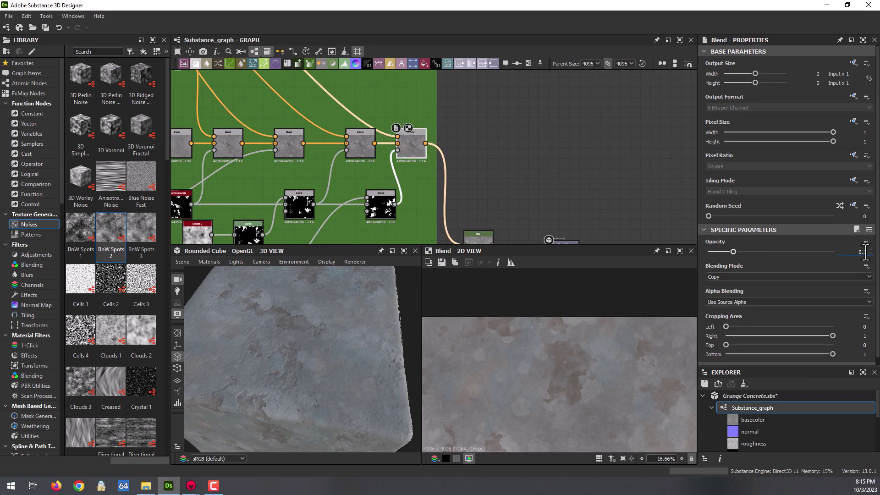
pyautogui.press('Return')
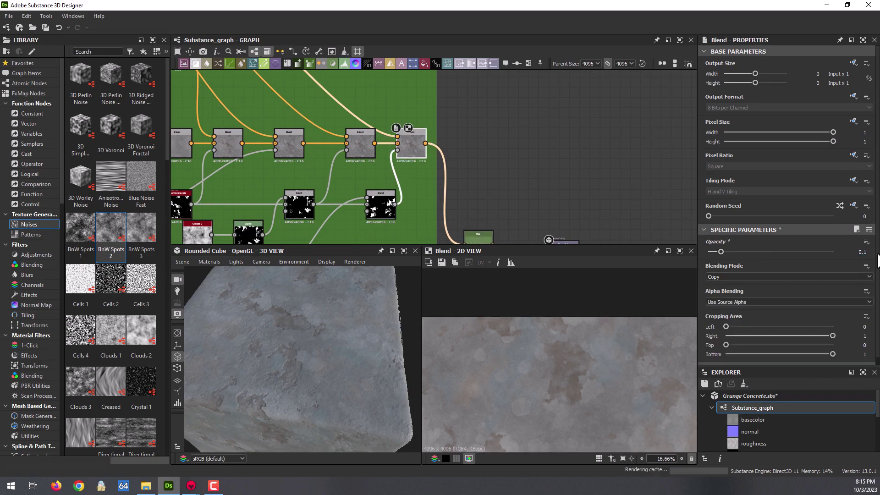
pyautogui.doubleClick(861, 252)
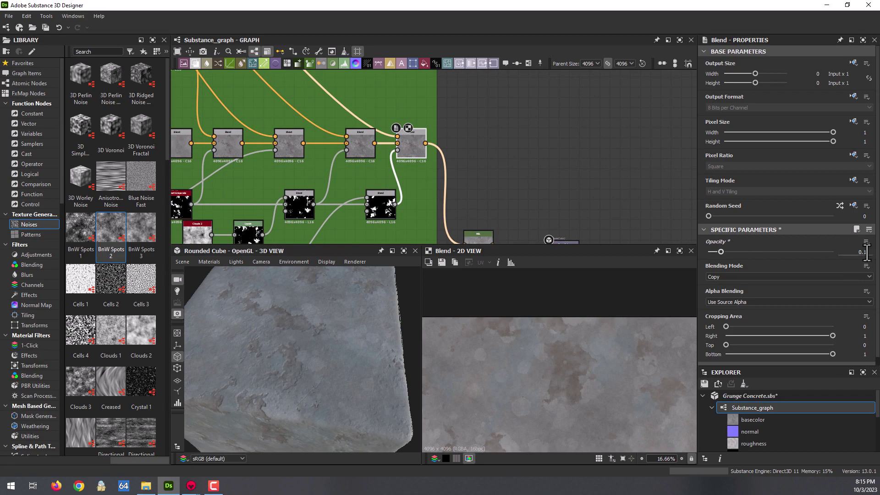
pyautogui.write('0.15')
pyautogui.press('Return')
pyautogui.moveTo(543, 375); pyautogui.dragTo(543, 337, button='middle')
pyautogui.scroll(2, 543, 337)
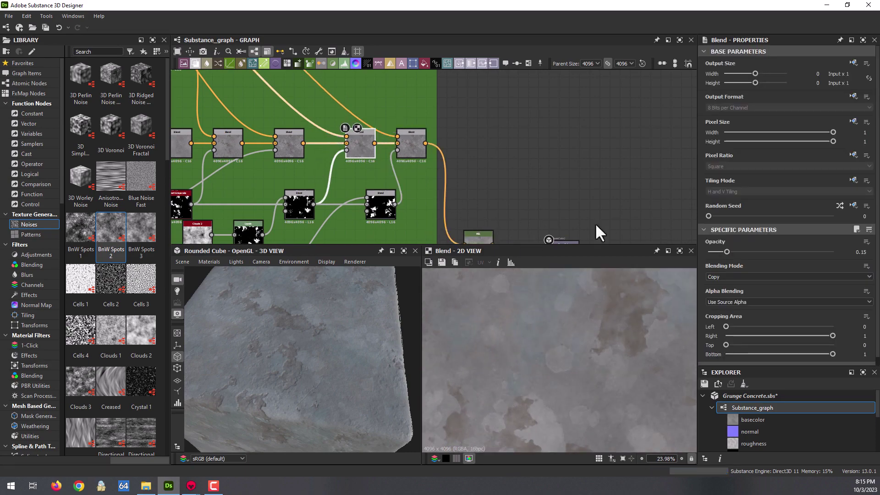
pyautogui.hotkey('ctrl', 'z')
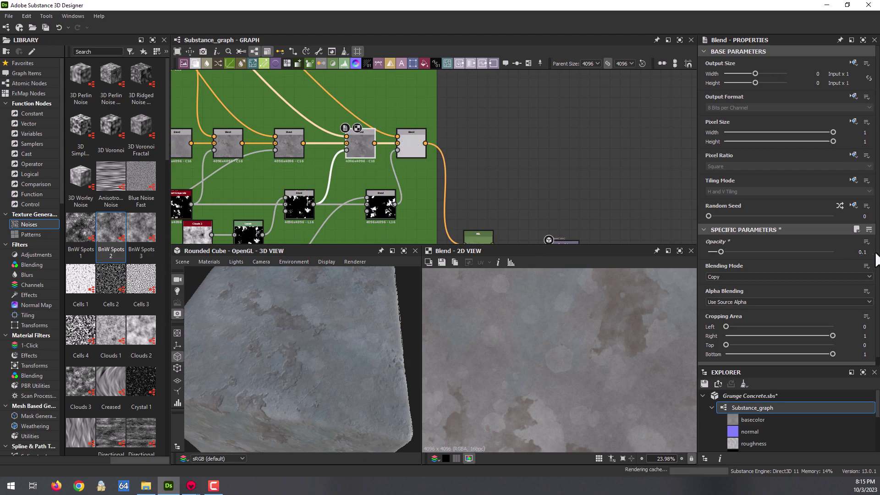
pyautogui.scroll(-1, 465, 341)
# Set the neighbouring Soft Light Blend node's opacity to 0.07.
pyautogui.moveTo(320, 150); pyautogui.dragTo(357, 202, button='middle')
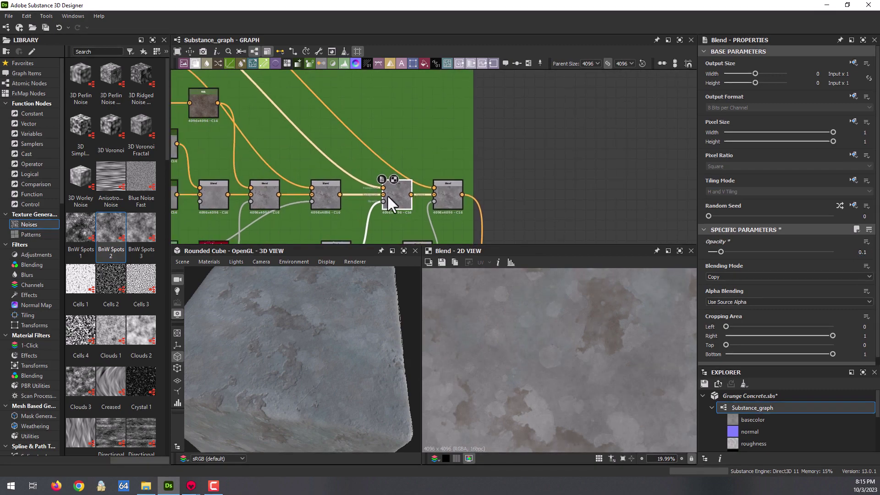
pyautogui.click(318, 200)
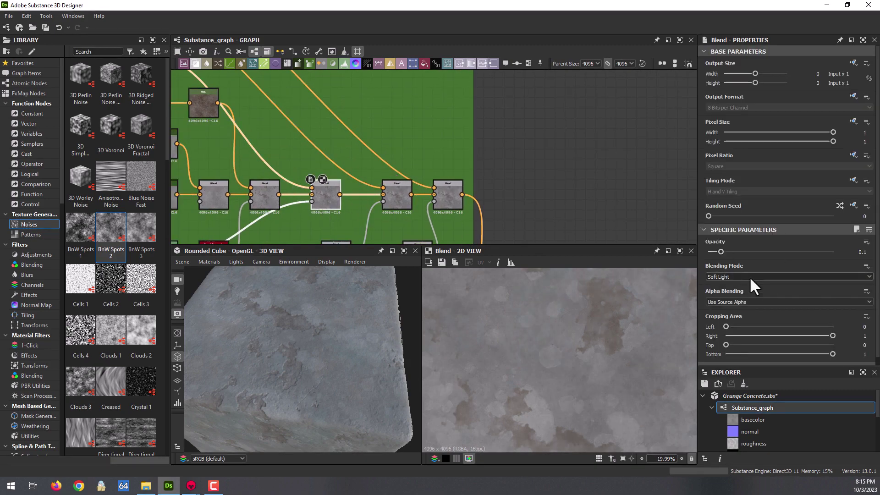
pyautogui.doubleClick(862, 252)
pyautogui.write('0.07')
pyautogui.press('Return')
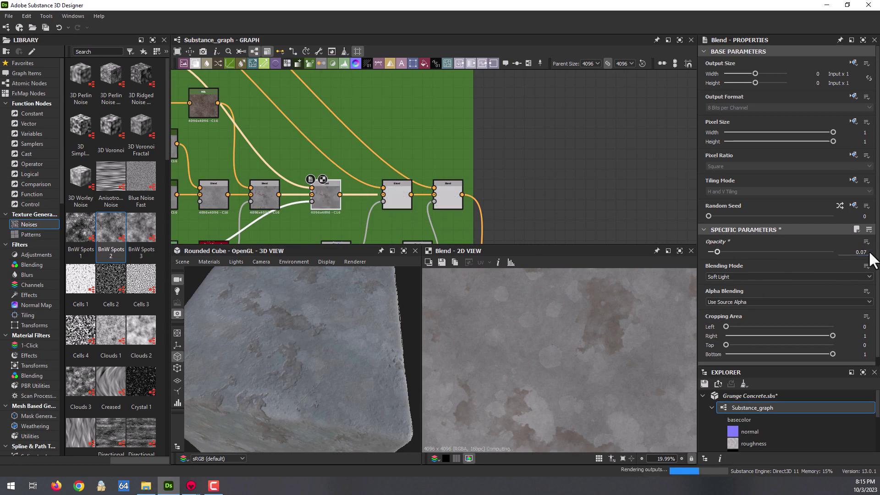
# Set the next Blend node in the chain to 0.11 opacity.
pyautogui.scroll(-4, 489, 341)
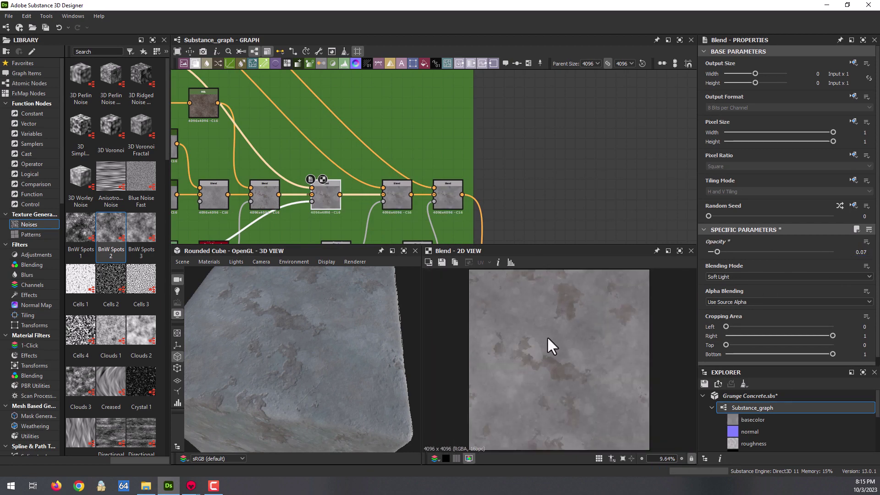
pyautogui.click(400, 202)
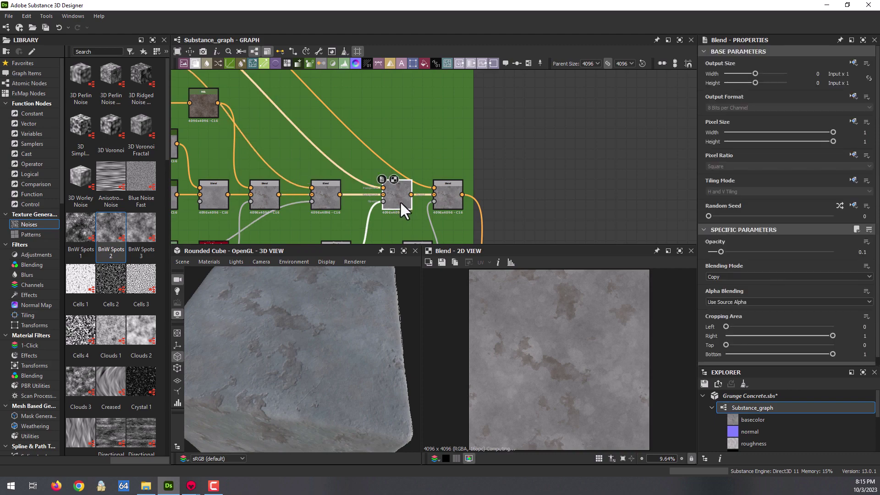
pyautogui.click(871, 249)
pyautogui.click(870, 249)
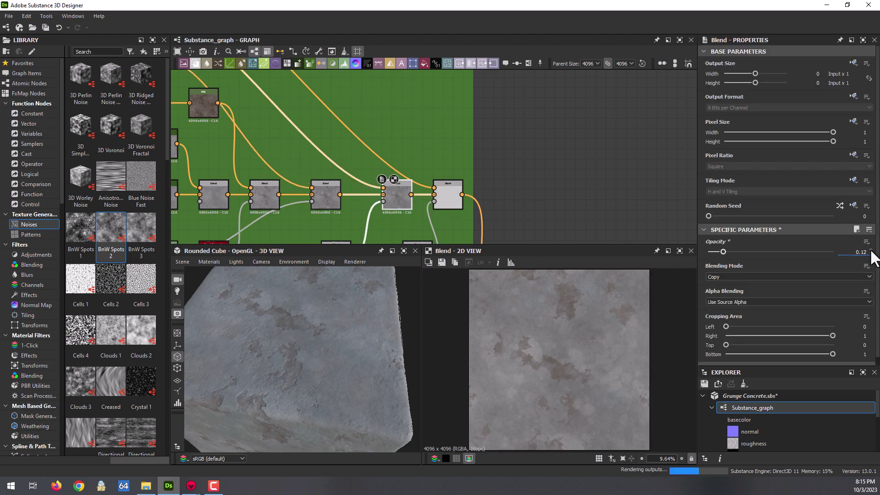
pyautogui.scroll(5, 530, 305)
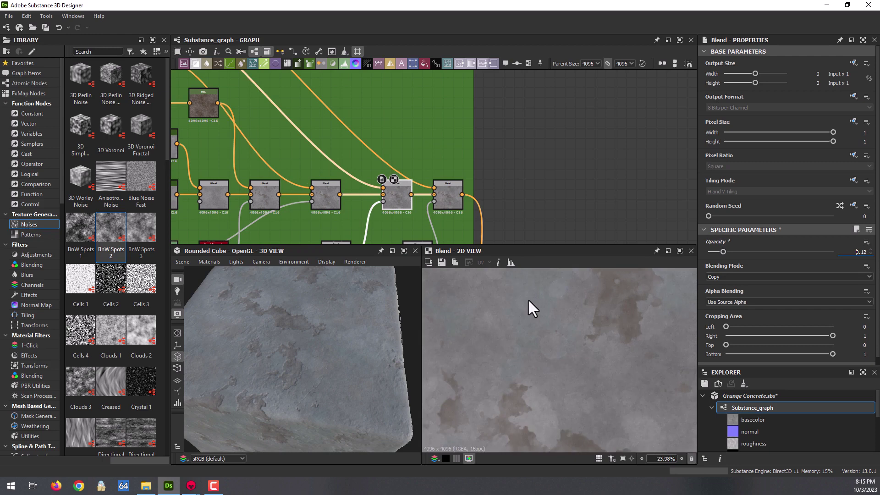
pyautogui.click(868, 253)
pyautogui.press('BackSpace')
pyautogui.press('BackSpace')
pyautogui.write('0.')
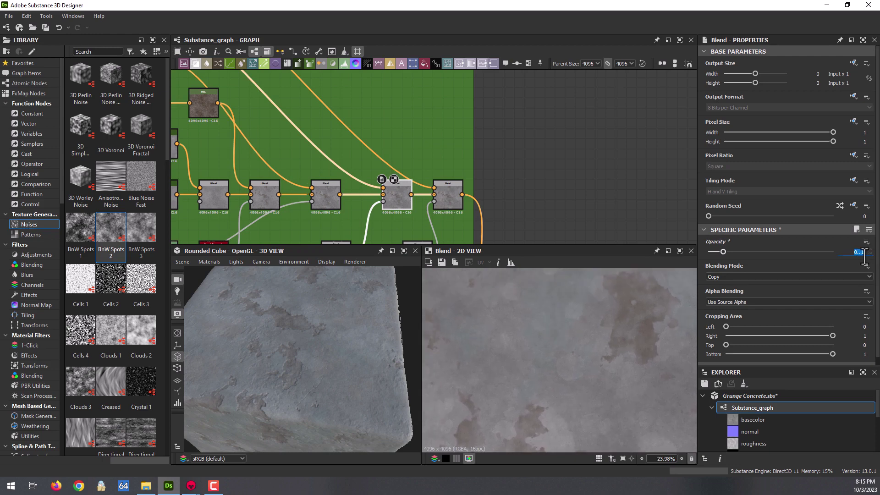
pyautogui.write('11')
pyautogui.press('Return')
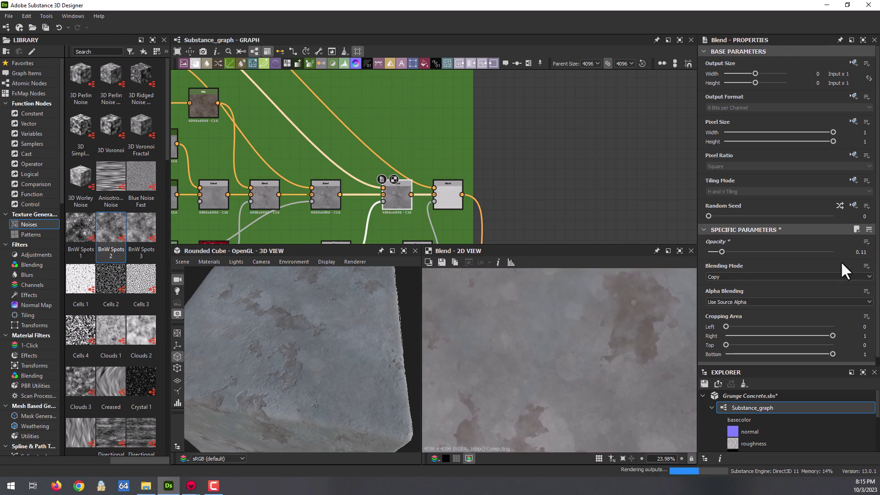
# Set the last Blend node's opacity to 0.15 after briefly trying 0.5.
pyautogui.click(456, 205)
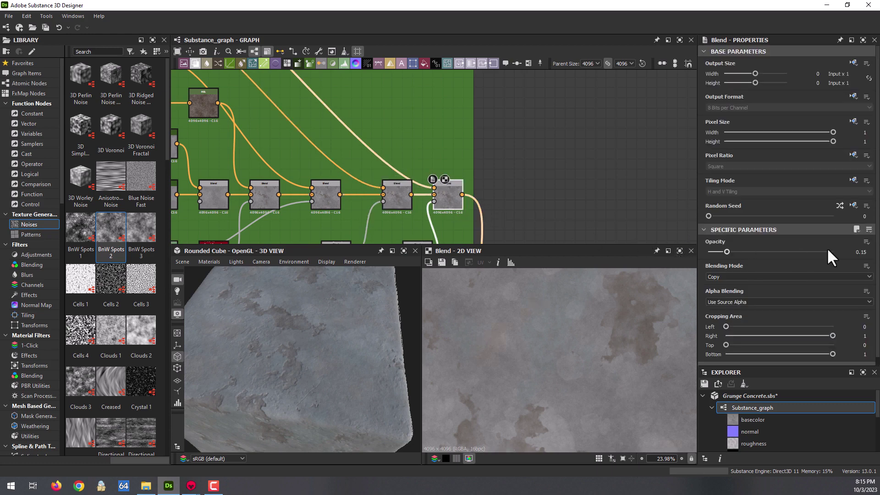
pyautogui.click(862, 252)
pyautogui.write('2')
pyautogui.press('Return')
pyautogui.press('BackSpace')
pyautogui.write('5')
pyautogui.press('Return')
pyautogui.press('f')
pyautogui.scroll(1, 571, 334)
pyautogui.scroll(1, 582, 327)
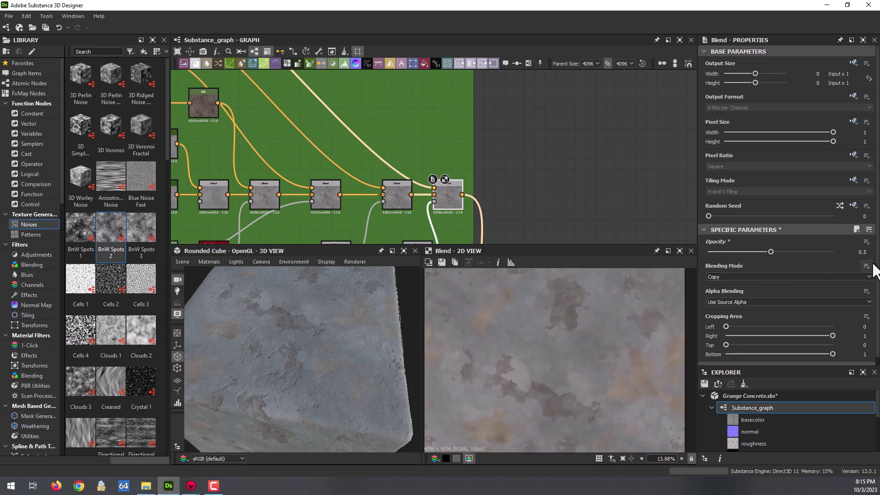
pyautogui.click(865, 252)
pyautogui.write('0.15')
pyautogui.press('Return')
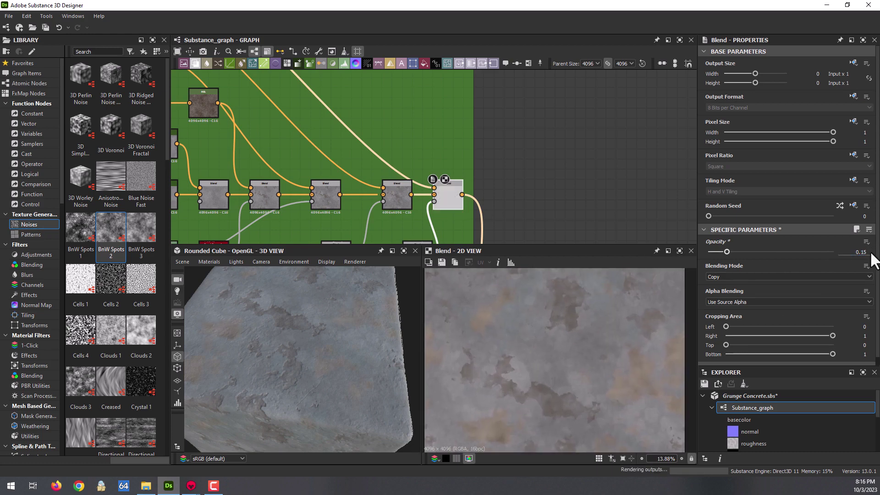
pyautogui.scroll(4, 507, 303)
pyautogui.moveTo(275, 332); pyautogui.dragTo(340, 315)
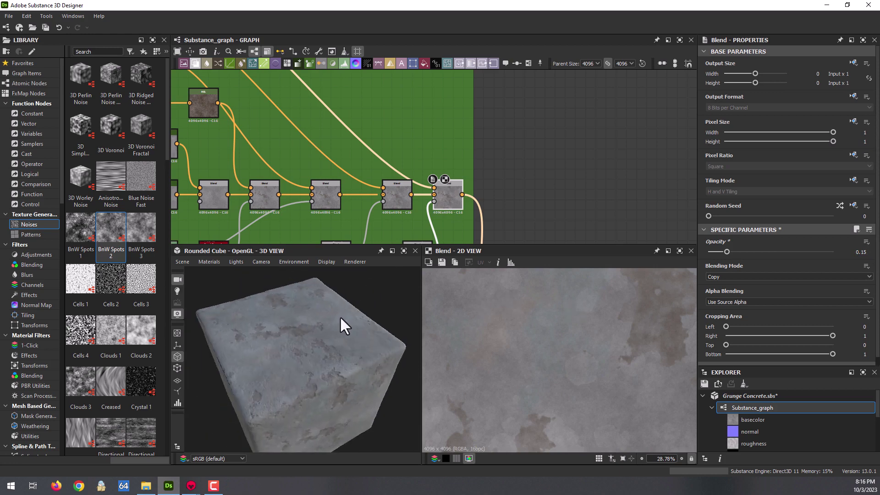
# Save the Grunge Concrete package, re-export its TARGA maps to OutPut, and return to Marmoset.
pyautogui.click(705, 384)
pyautogui.click(318, 51)
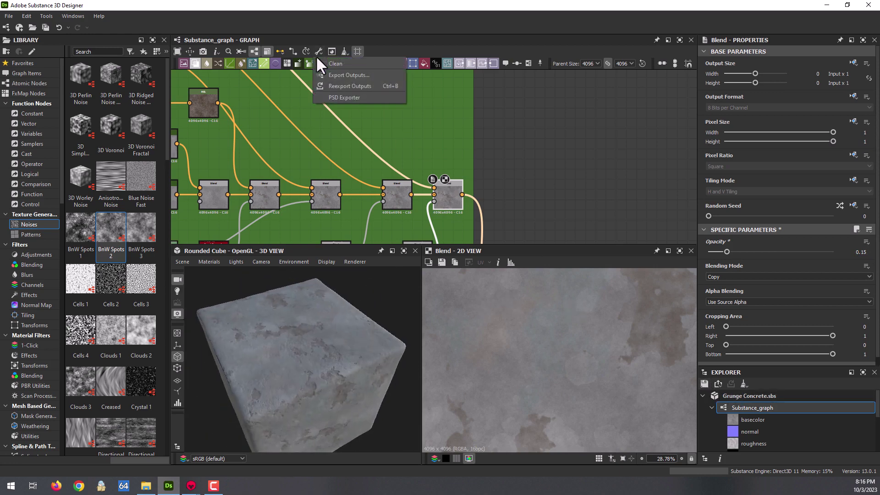
pyautogui.click(340, 84)
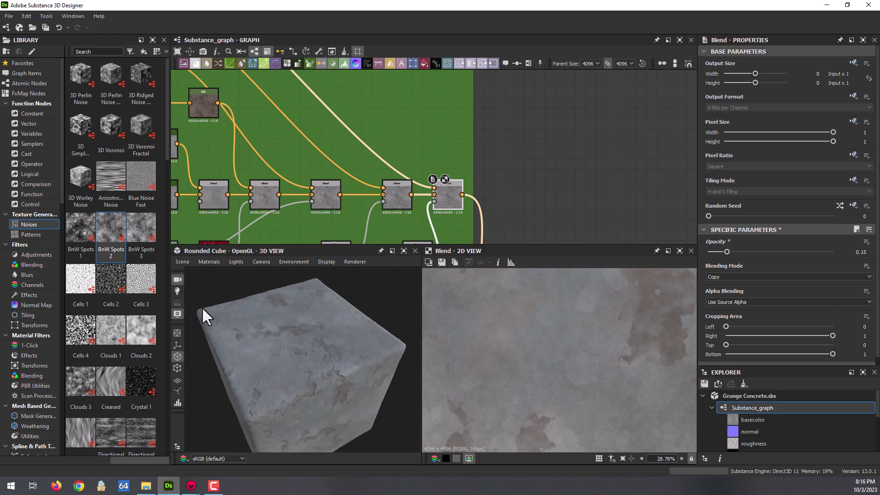
pyautogui.click(145, 486)
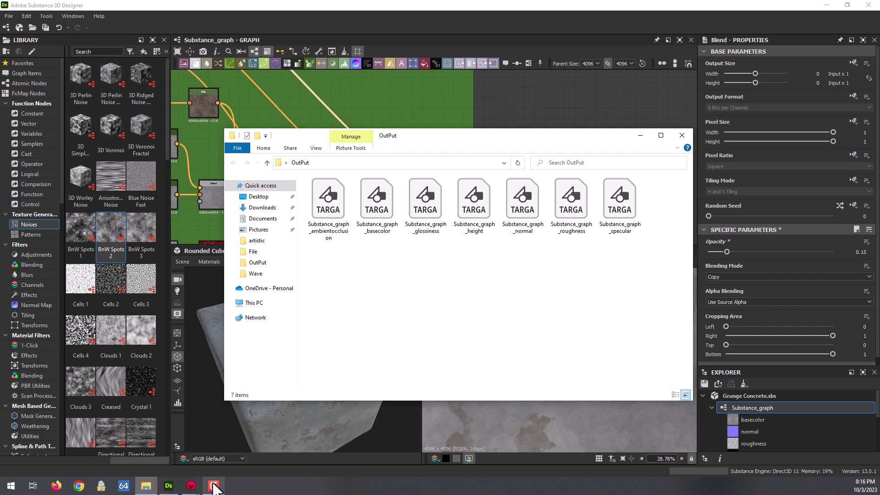
pyautogui.moveTo(191, 486)
pyautogui.click(240, 453)
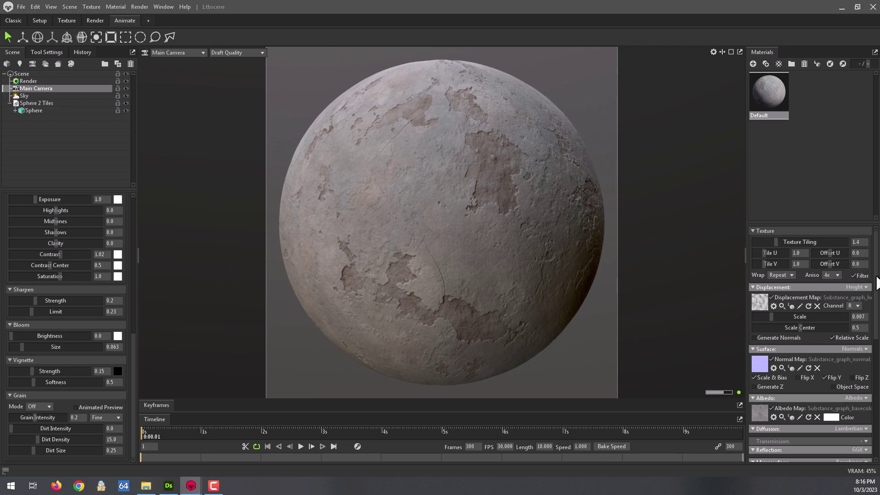
# Try displacement scale 0.01, switch the viewport to Full Quality, then restore scale 0.007.
pyautogui.click(866, 316)
pyautogui.press('BackSpace')
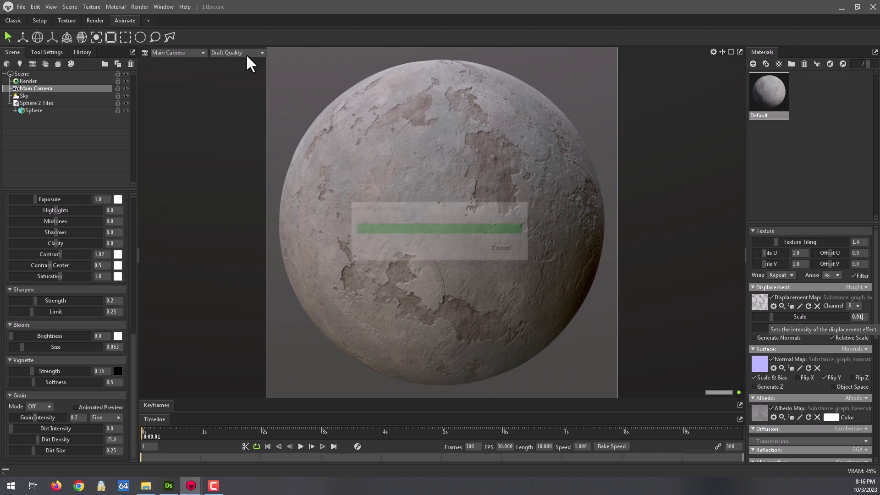
pyautogui.click(247, 54)
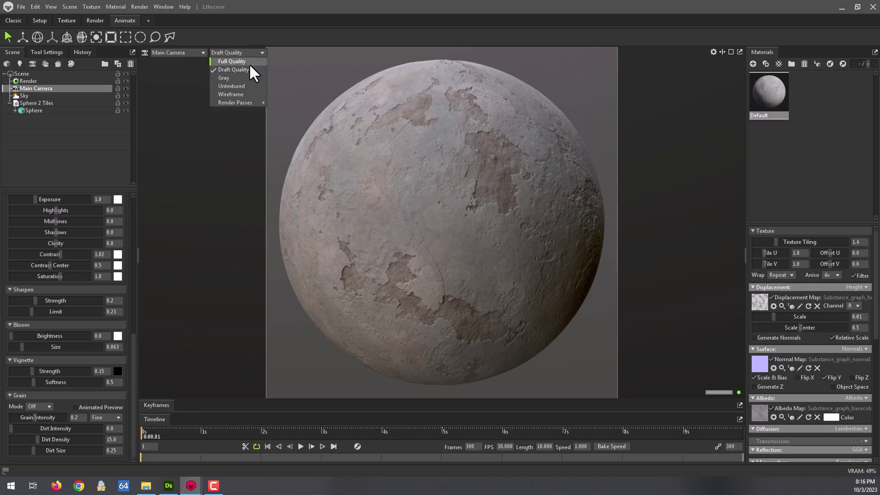
pyautogui.click(236, 61)
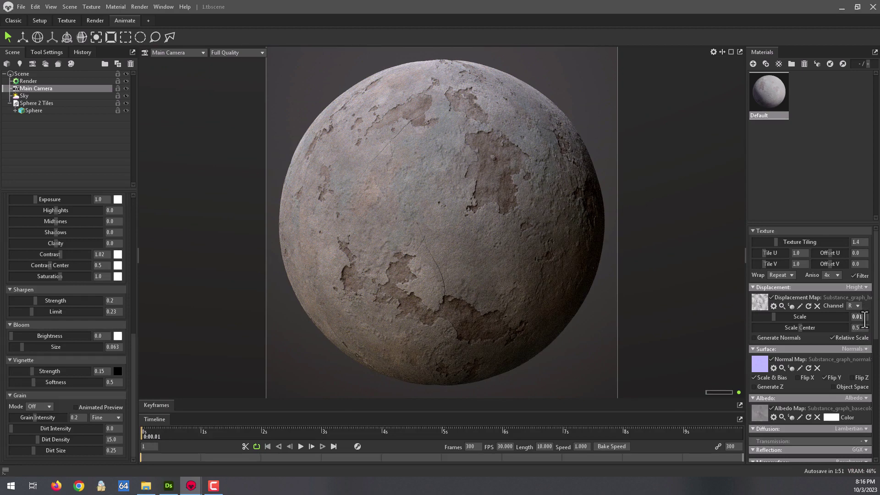
pyautogui.press('BackSpace')
pyautogui.write('08')
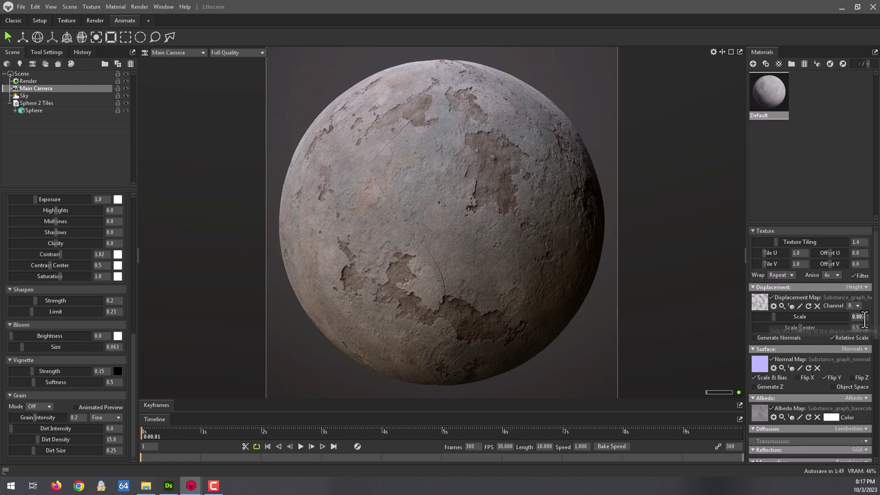
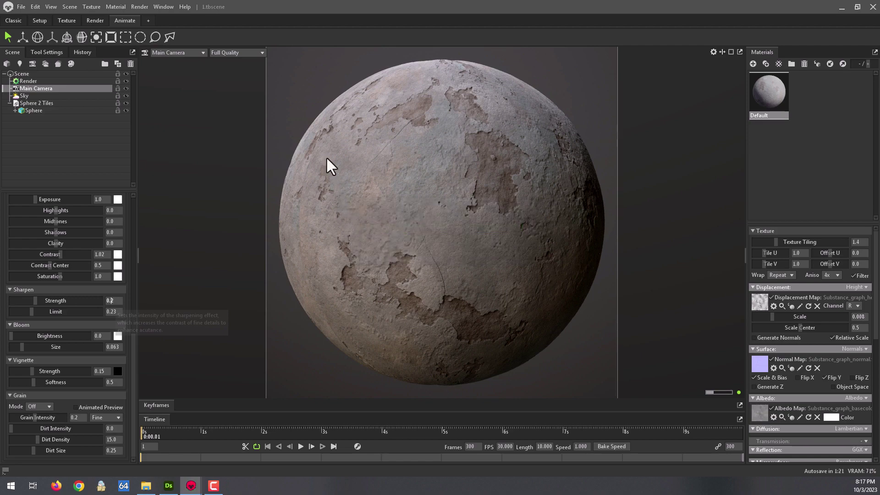
# Switch the viewport to Draft Quality and set the sphere's displacement scale to 0.007.
pyautogui.click(235, 55)
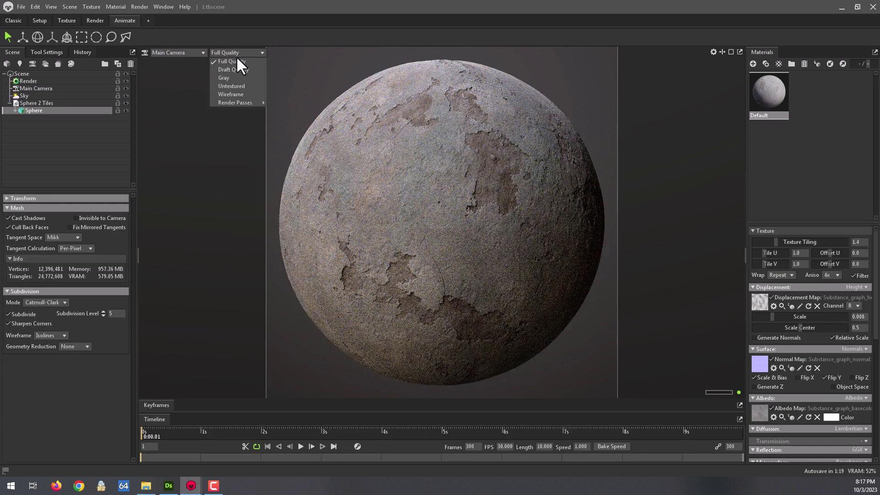
pyautogui.click(241, 70)
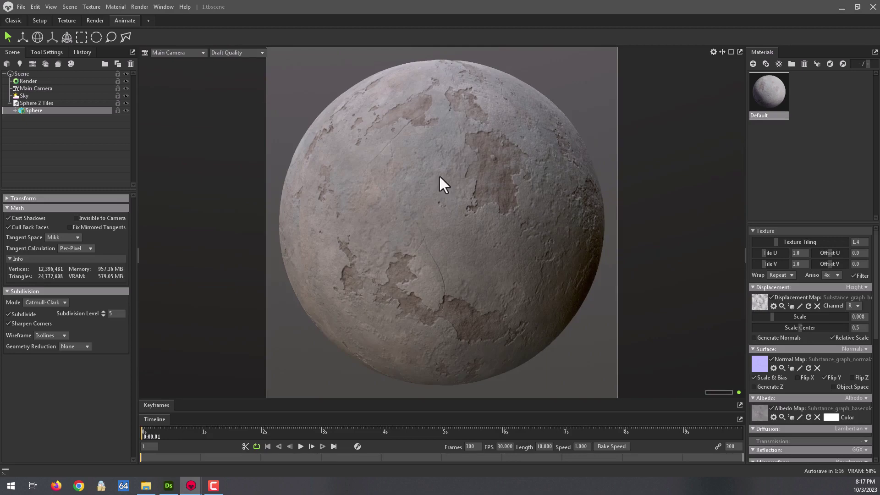
pyautogui.doubleClick(860, 316)
pyautogui.write('0.007')
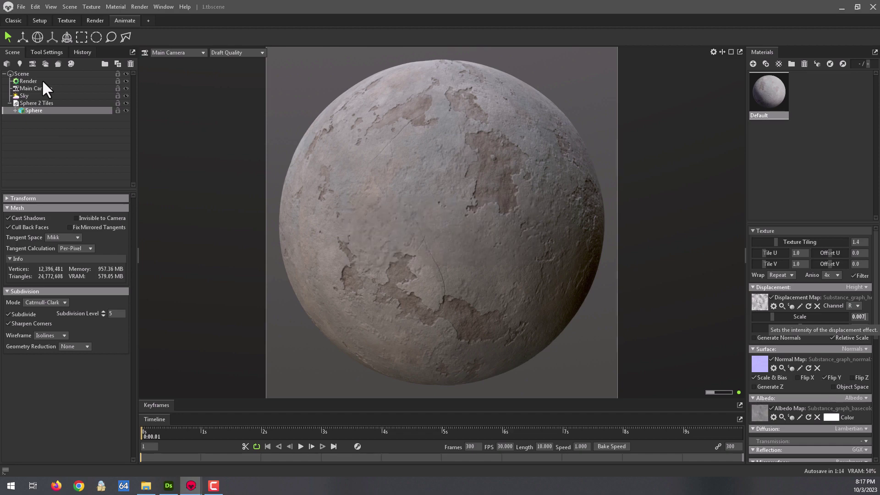
# Set the Main Camera's post-effect contrast to 1.015.
pyautogui.click(42, 82)
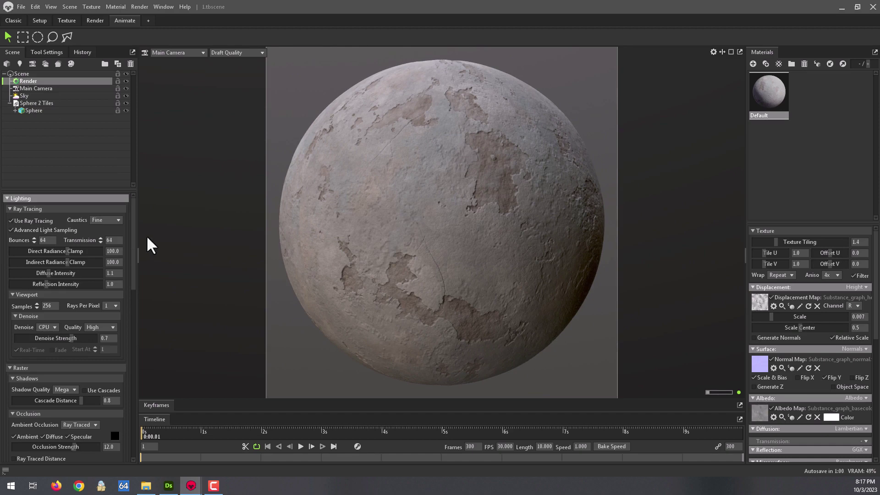
pyautogui.click(36, 88)
pyautogui.moveTo(133, 303); pyautogui.dragTo(132, 443)
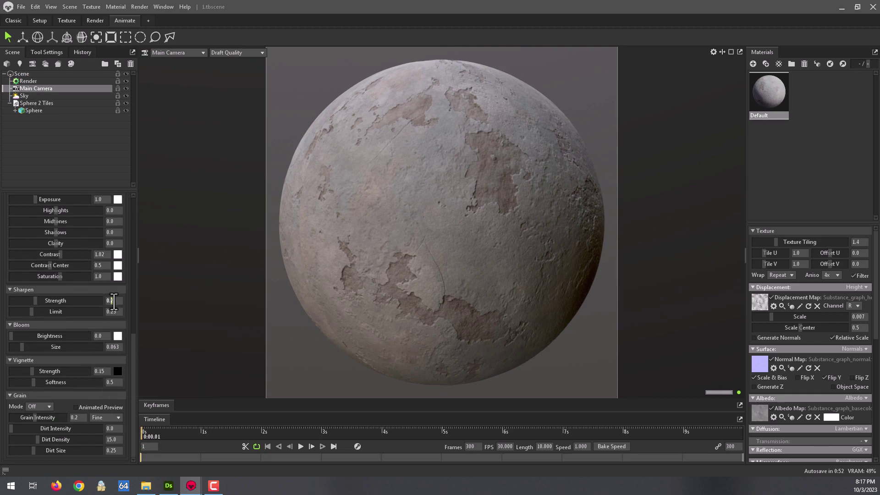
pyautogui.scroll(-1, 113, 301)
pyautogui.click(108, 255)
pyautogui.write('15')
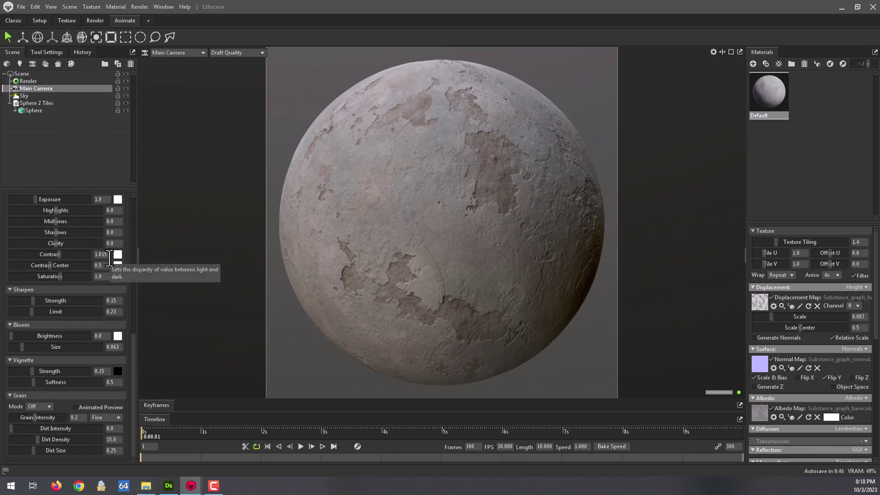
pyautogui.press('Return')
pyautogui.click(234, 48)
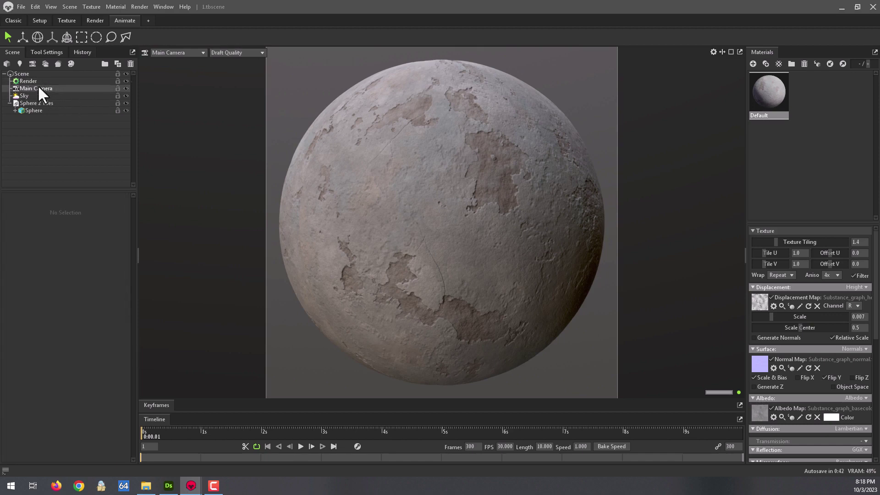
# Lower the sphere's subdivision level to 4, keep Draft Quality, then bring Substance Designer forward.
pyautogui.click(38, 110)
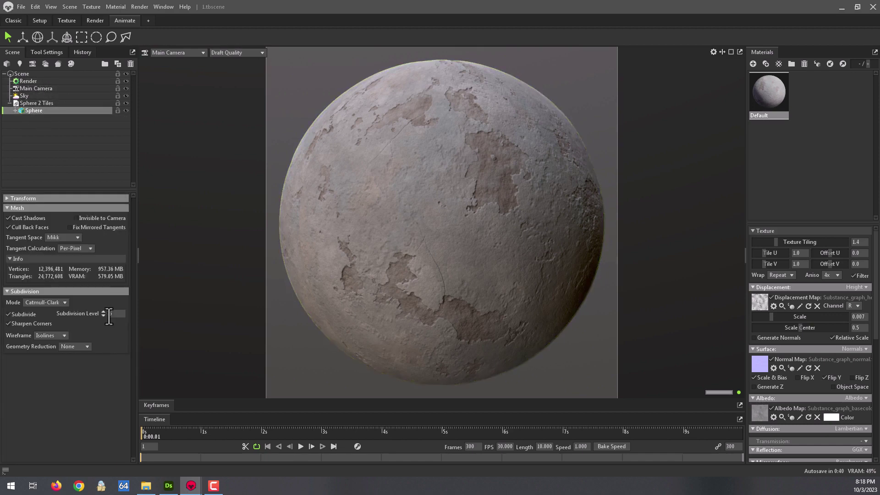
pyautogui.click(103, 315)
pyautogui.click(231, 53)
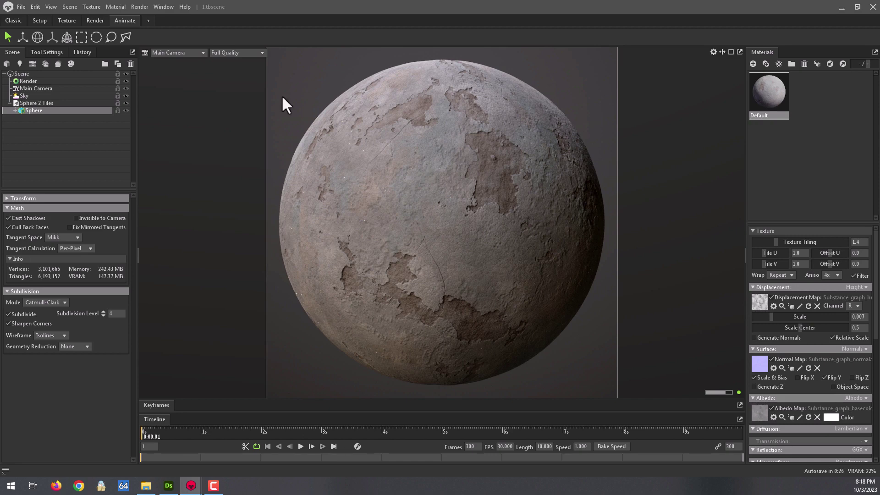
pyautogui.click(239, 53)
pyautogui.click(239, 68)
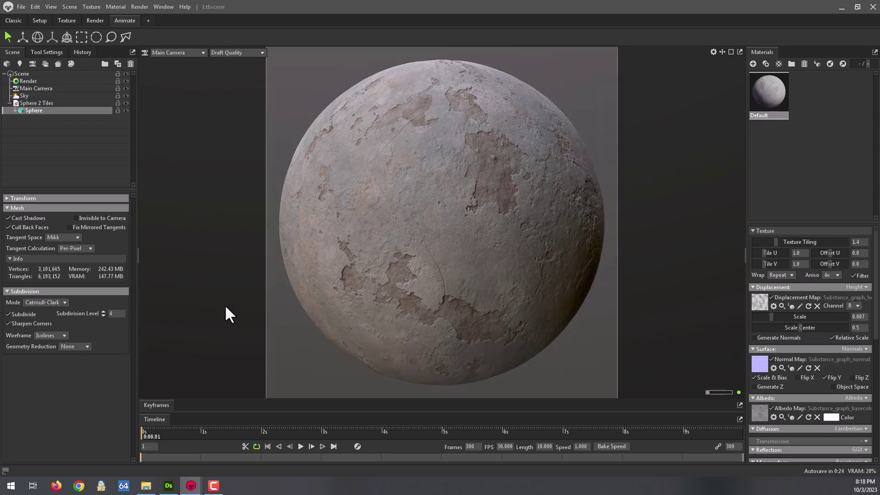
pyautogui.click(168, 486)
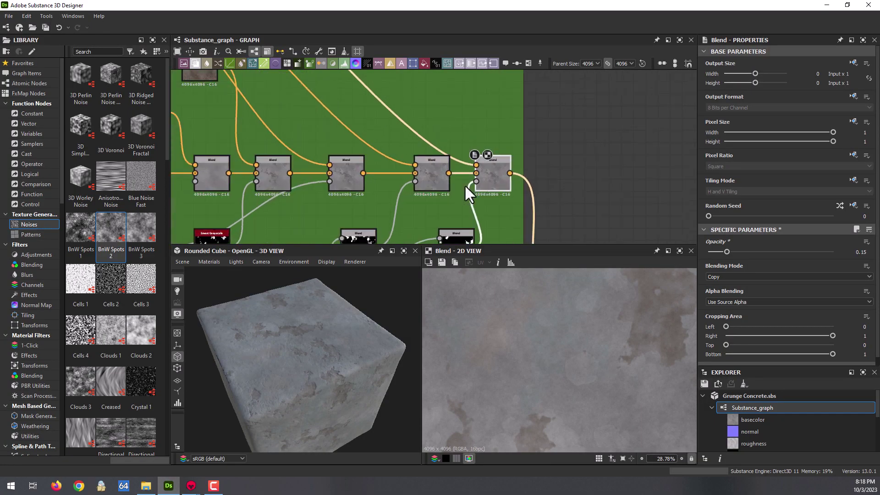
# Lower a Blend node's opacity from 0.15 to 0.1 and check the sphere in Marmoset.
pyautogui.scroll(-5, 614, 210)
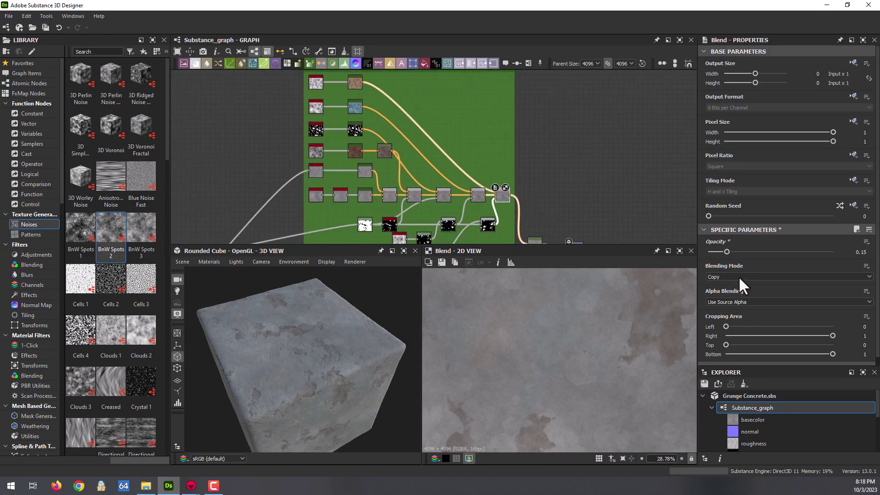
pyautogui.moveTo(863, 253); pyautogui.dragTo(860, 253)
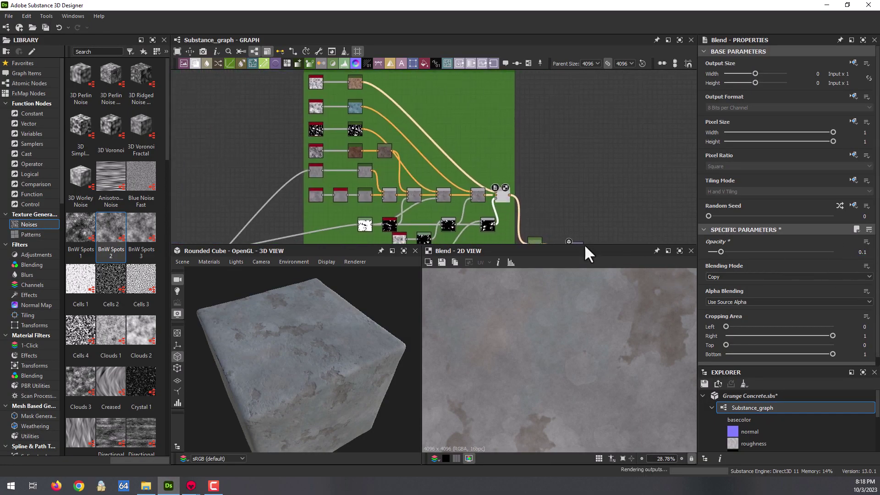
pyautogui.click(476, 196)
pyautogui.doubleClick(861, 252)
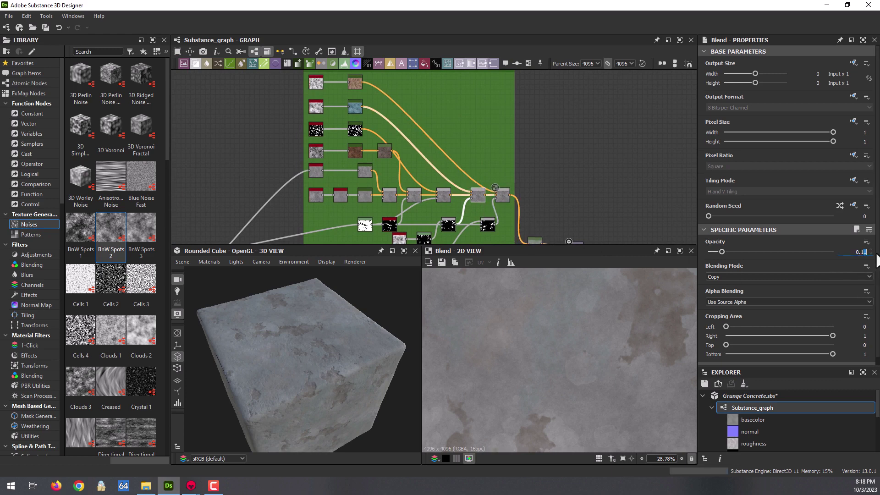
pyautogui.scroll(2, 476, 184)
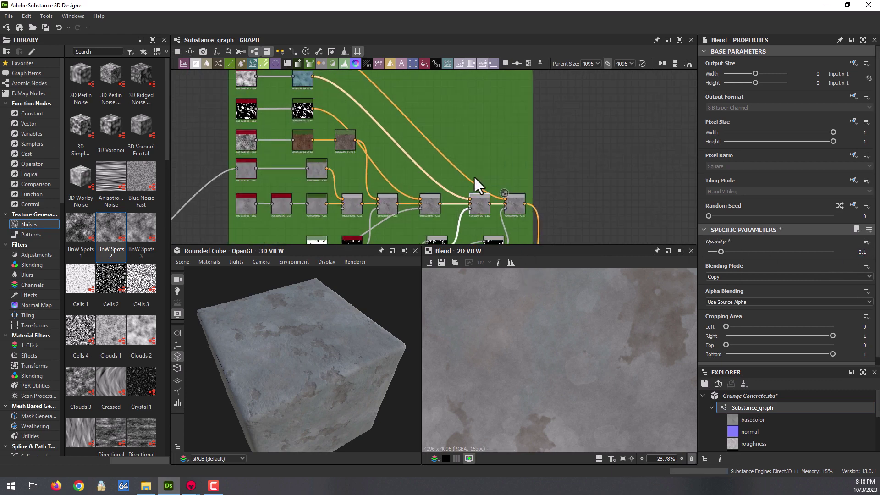
pyautogui.scroll(3, 477, 183)
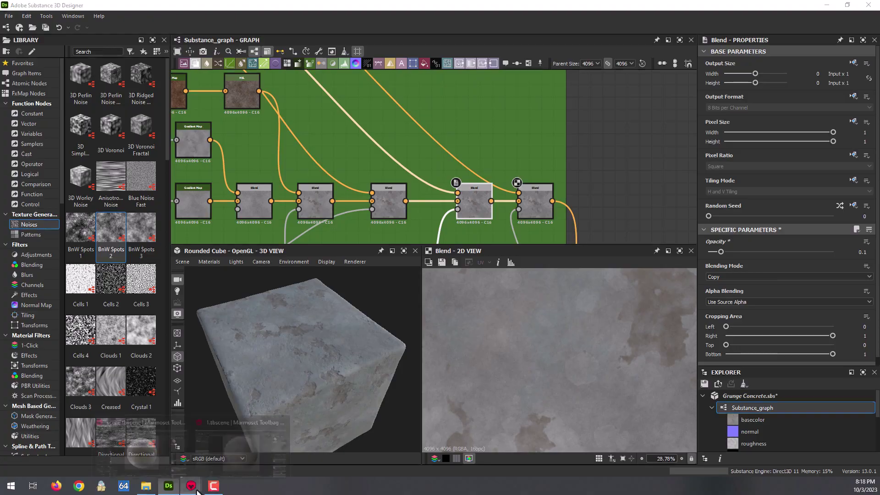
pyautogui.click(260, 447)
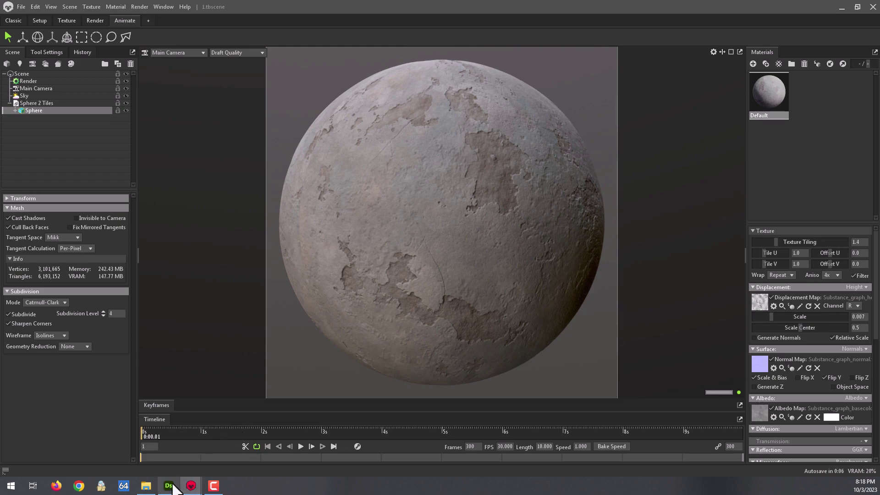
# Set the earlier Blend node's opacity to 0.1 and save Grunge Concrete.sbs.
pyautogui.click(169, 486)
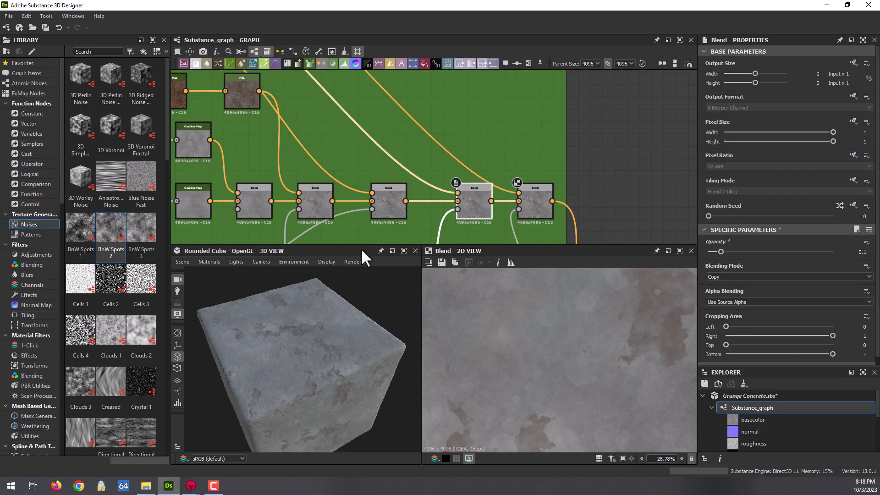
pyautogui.click(391, 202)
pyautogui.doubleClick(860, 251)
pyautogui.write('0.1')
pyautogui.press('Return')
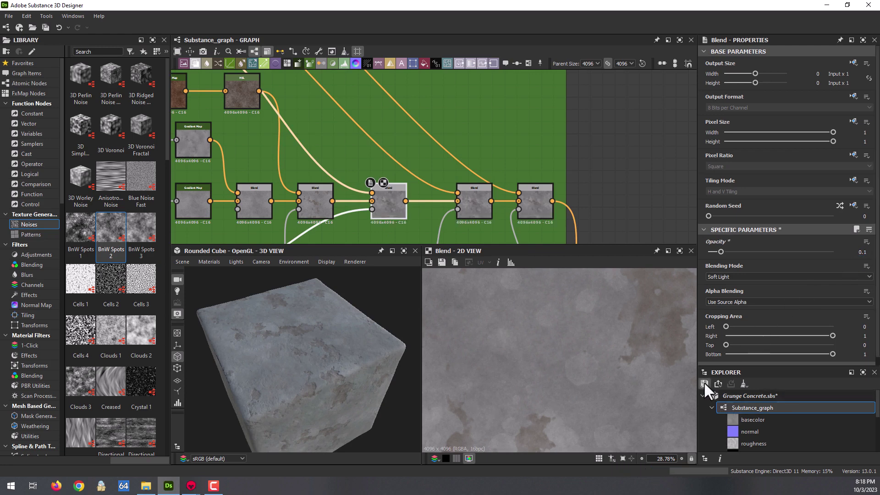
pyautogui.click(704, 384)
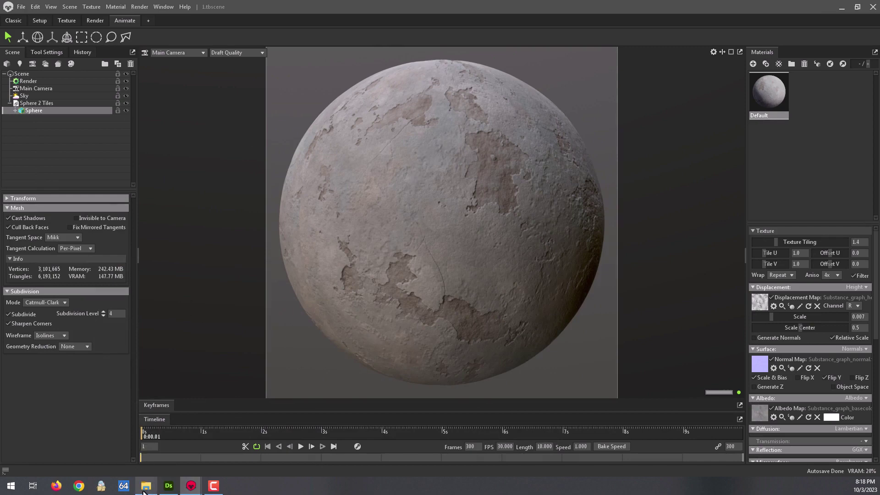
pyautogui.moveTo(146, 485)
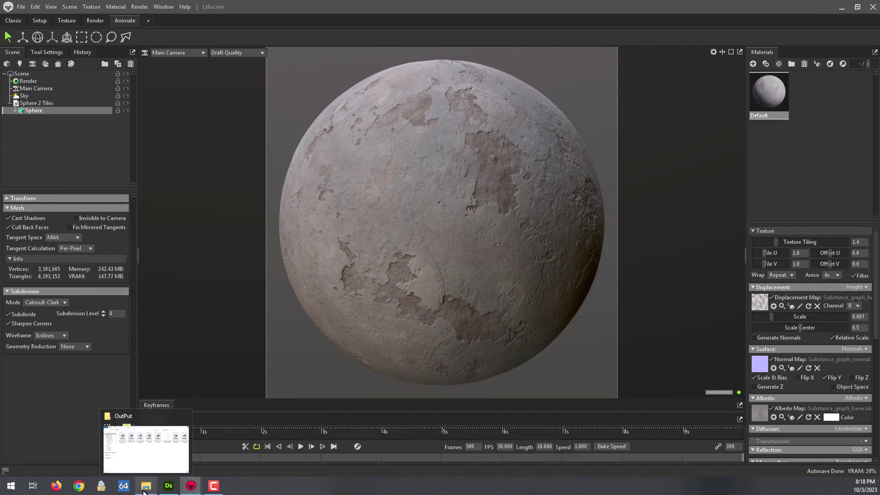
pyautogui.click(143, 489)
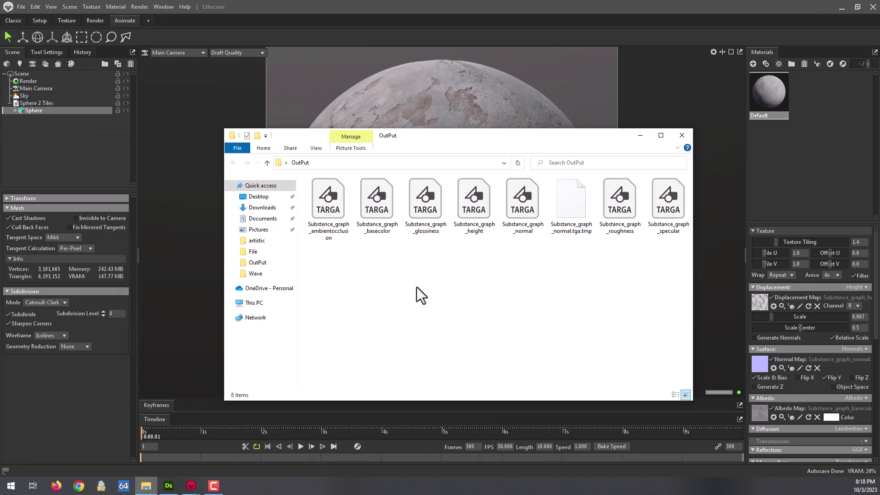
pyautogui.click(640, 131)
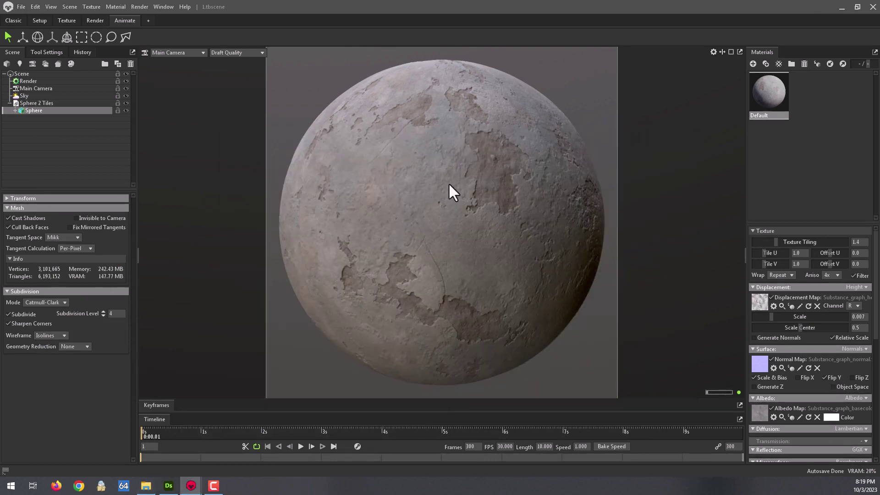
# Add Sky Light 1 to the Sky, set child-light brightness 7.541, and reposition it.
pyautogui.click(46, 94)
pyautogui.click(51, 88)
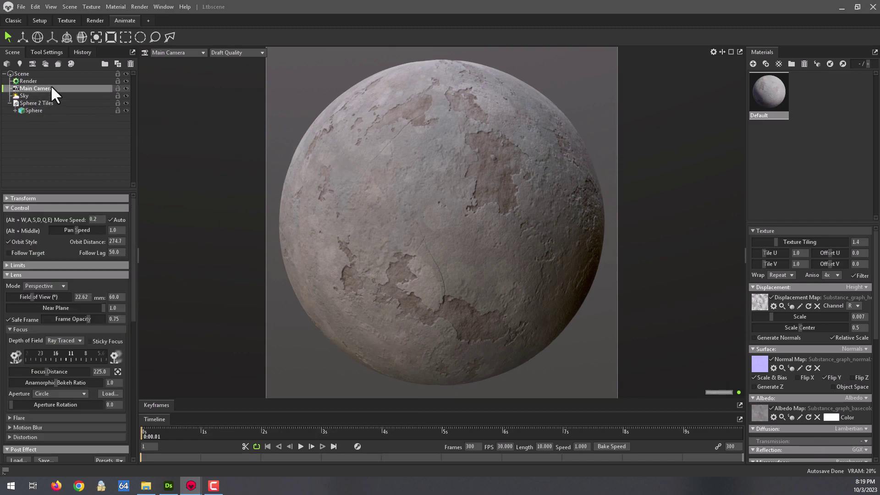
pyautogui.click(34, 97)
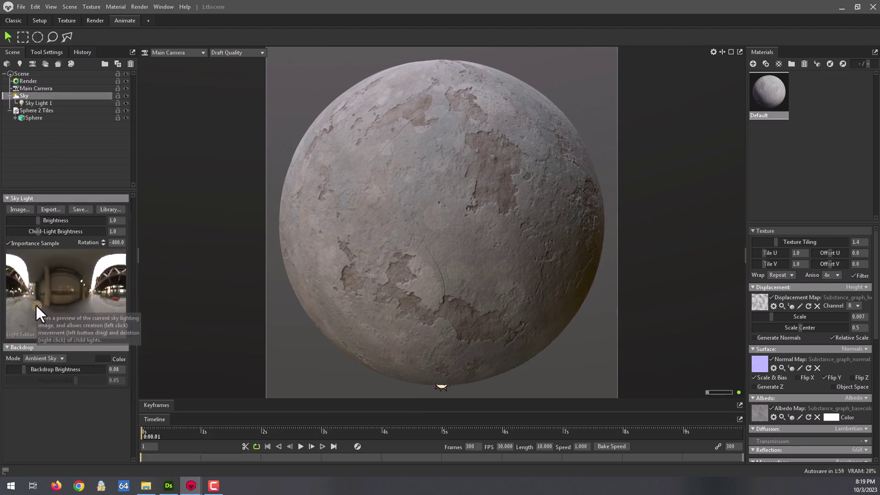
pyautogui.click(36, 306)
pyautogui.moveTo(40, 231); pyautogui.dragTo(58, 231)
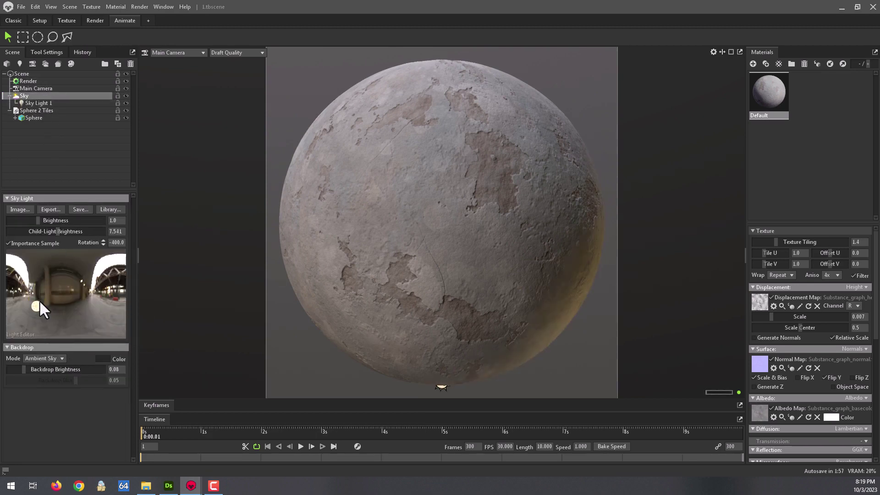
pyautogui.moveTo(37, 303)
pyautogui.mouseDown()
pyautogui.moveTo(78, 285)
pyautogui.moveTo(60, 286)
pyautogui.moveTo(71, 309)
pyautogui.moveTo(83, 301)
pyautogui.mouseUp()
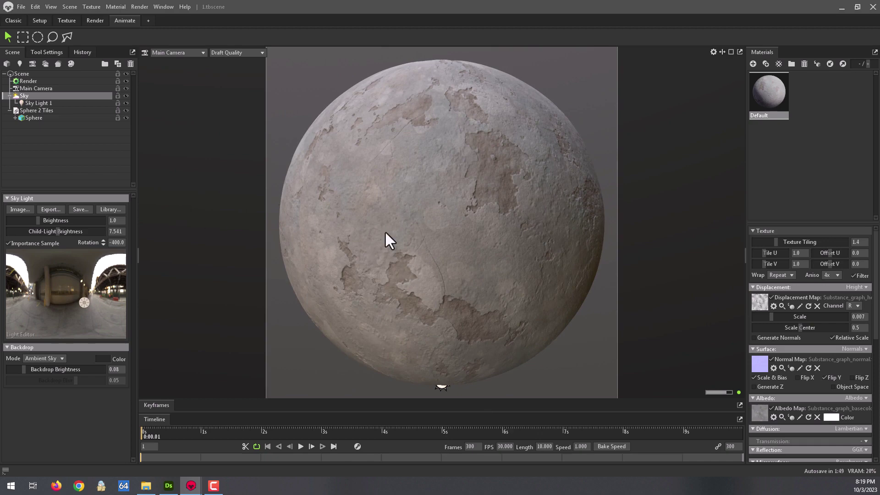
pyautogui.scroll(-3, 385, 234)
pyautogui.scroll(-3, 385, 235)
pyautogui.scroll(-2, 385, 235)
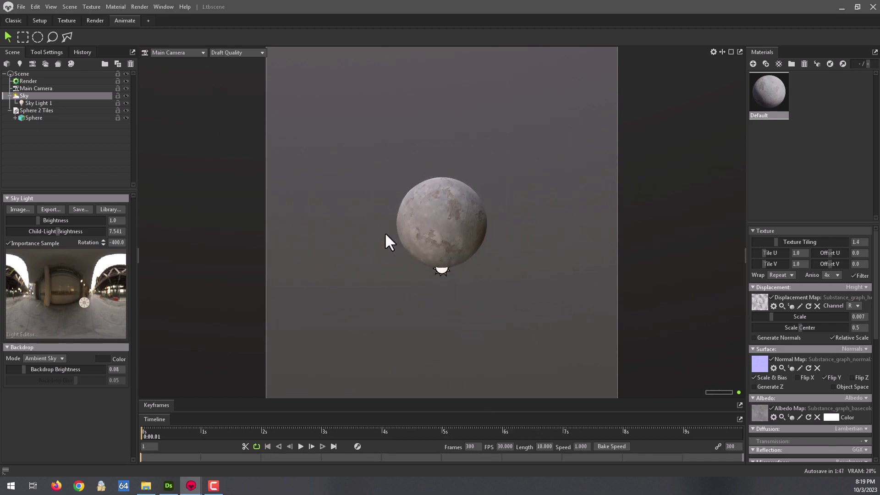
# Add a second sky light, Sky Light 2, and make it a spot light.
pyautogui.click(83, 270)
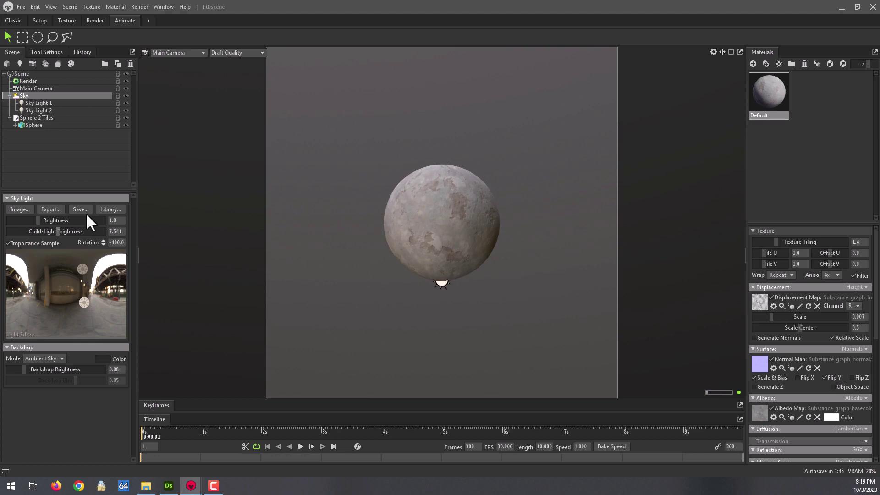
pyautogui.click(46, 110)
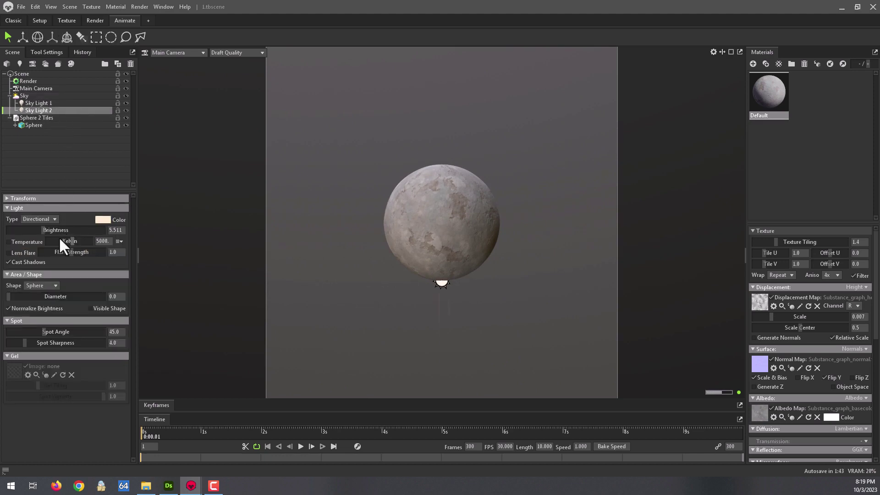
pyautogui.click(49, 235)
pyautogui.click(53, 39)
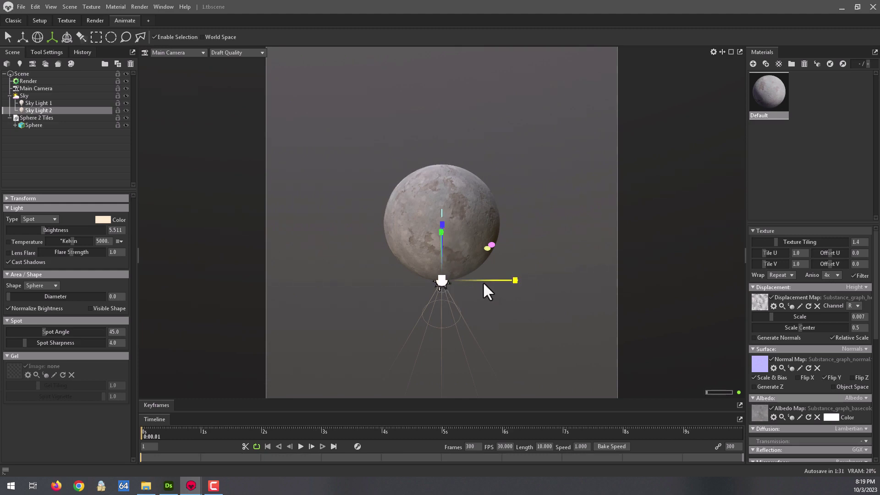
# Move Sky Light 2 up and right of the sphere, rotated about 15 degrees.
pyautogui.click(26, 38)
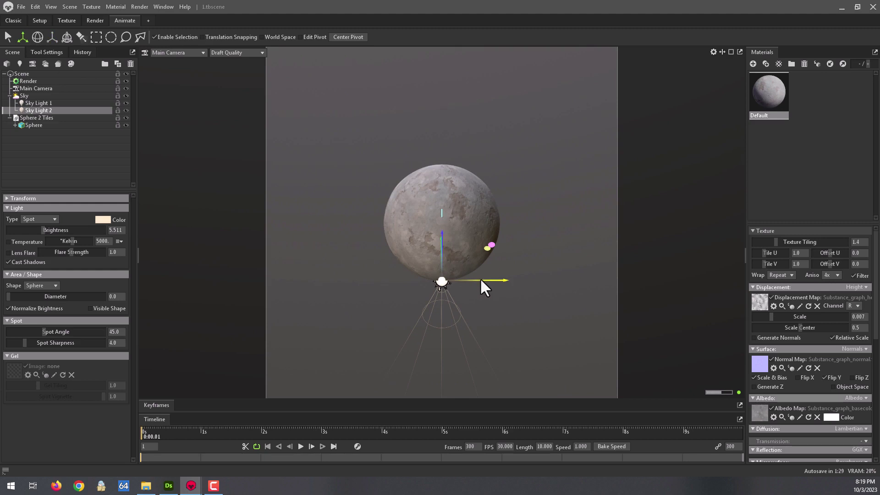
pyautogui.moveTo(480, 278); pyautogui.dragTo(571, 279)
pyautogui.moveTo(540, 247)
pyautogui.mouseDown()
pyautogui.moveTo(548, 98)
pyautogui.moveTo(544, 126)
pyautogui.moveTo(580, 116)
pyautogui.mouseUp()
pyautogui.click(38, 36)
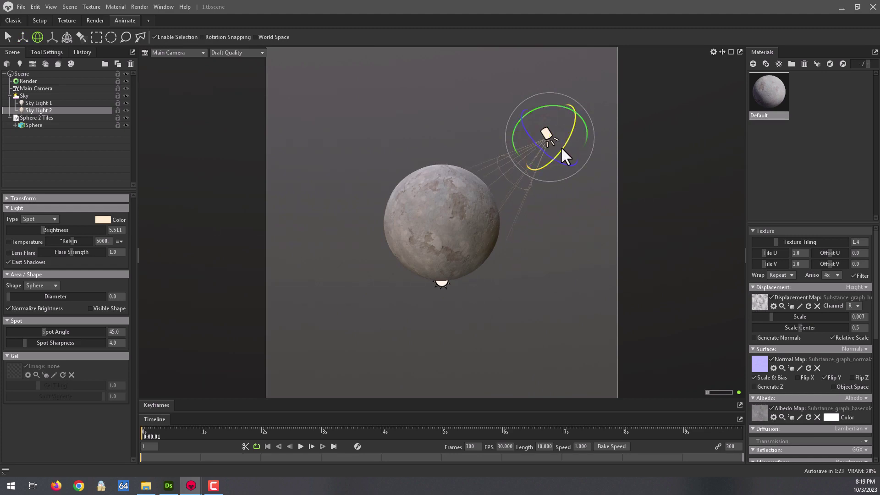
pyautogui.moveTo(560, 147); pyautogui.dragTo(569, 133)
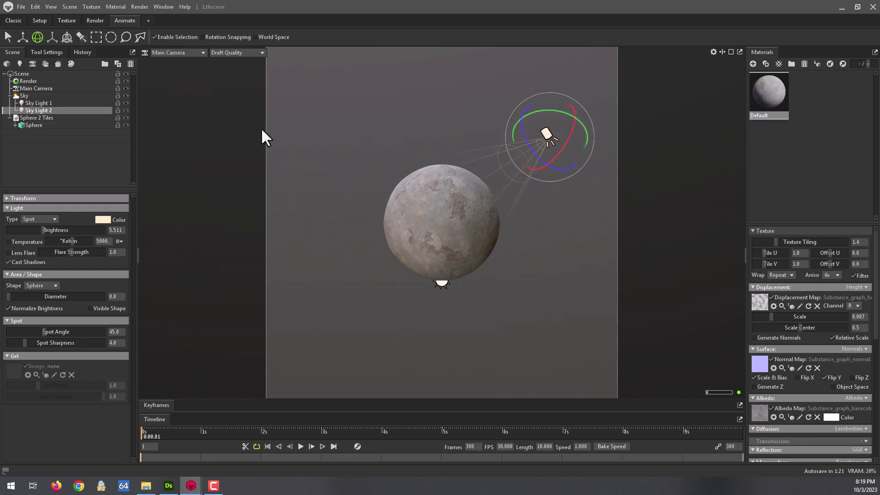
pyautogui.press('w')
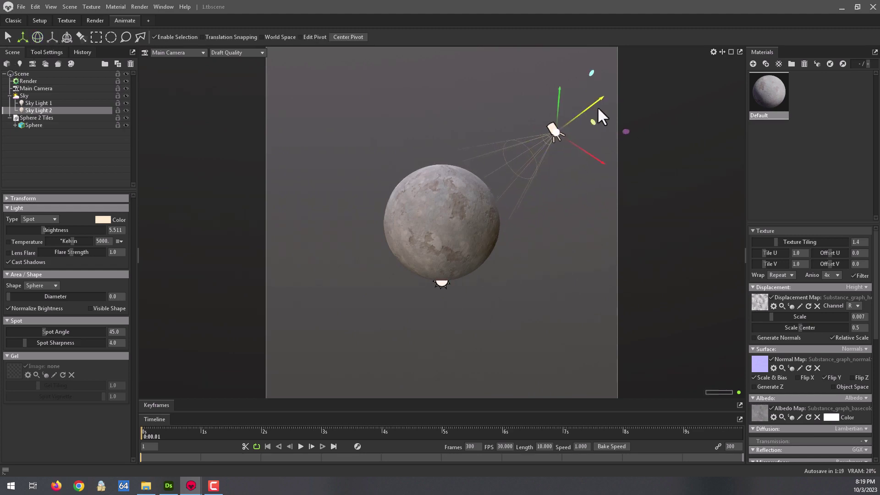
pyautogui.moveTo(598, 106); pyautogui.dragTo(601, 103)
# Raise Sky Light 2's brightness to 6.851.
pyautogui.moveTo(43, 230); pyautogui.dragTo(52, 231)
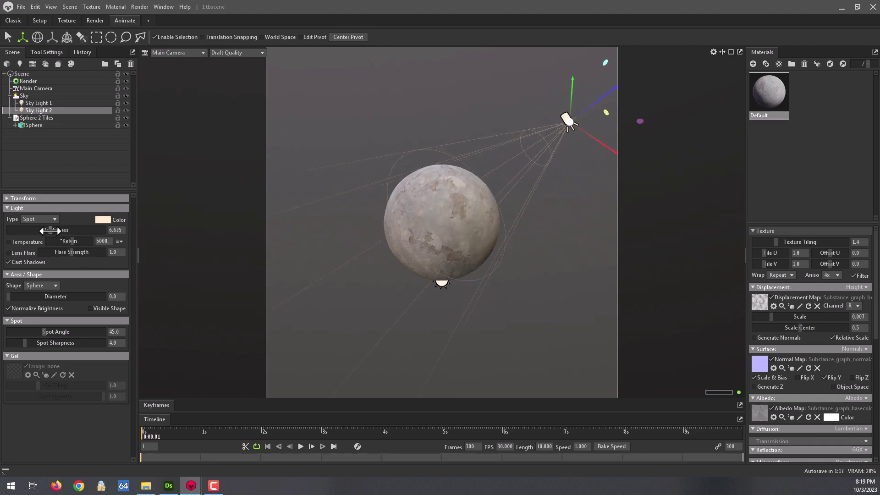
pyautogui.scroll(3, 453, 207)
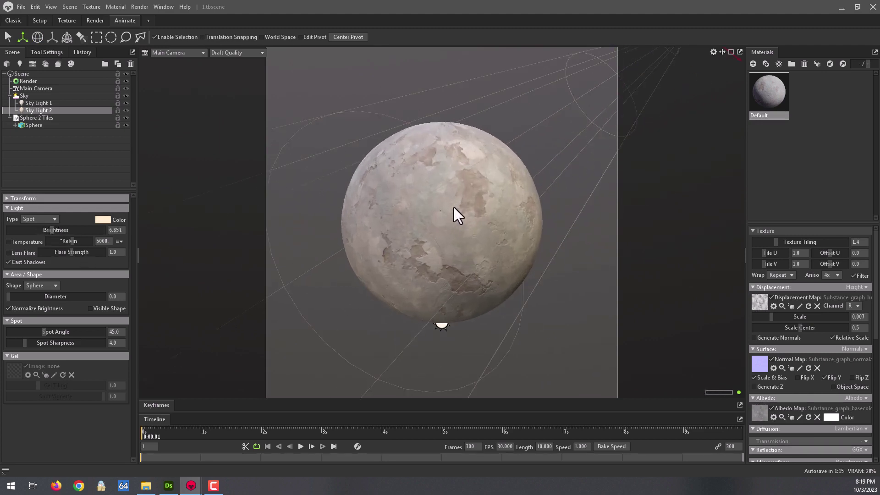
pyautogui.scroll(3, 447, 223)
pyautogui.scroll(-1, 446, 224)
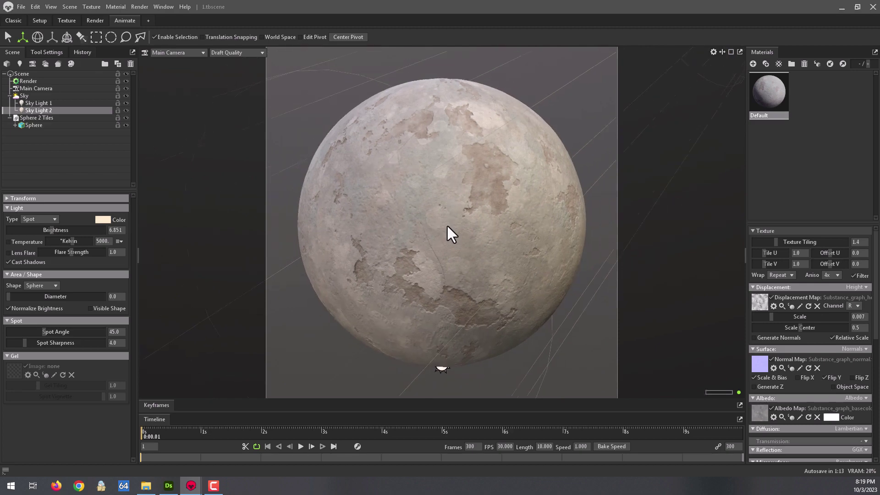
pyautogui.scroll(-3, 390, 281)
pyautogui.scroll(-2, 394, 277)
pyautogui.scroll(-1, 394, 278)
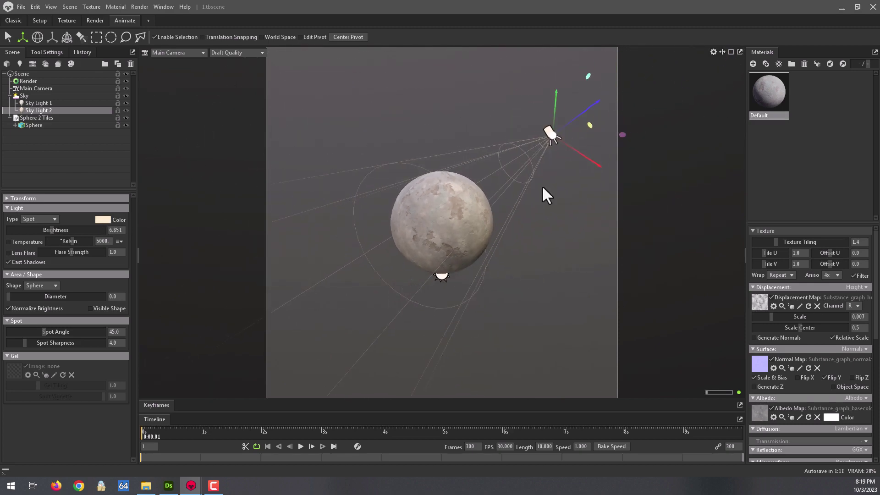
# Reposition Sky Light 2 higher above the sphere and further right.
pyautogui.moveTo(555, 111); pyautogui.dragTo(558, 96)
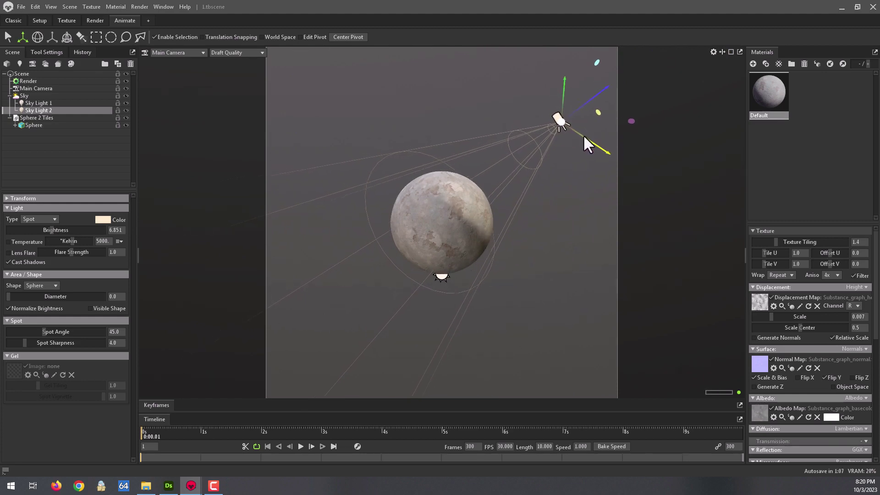
pyautogui.moveTo(576, 133)
pyautogui.mouseDown()
pyautogui.moveTo(585, 137)
pyautogui.moveTo(551, 157)
pyautogui.mouseUp()
pyautogui.click(38, 36)
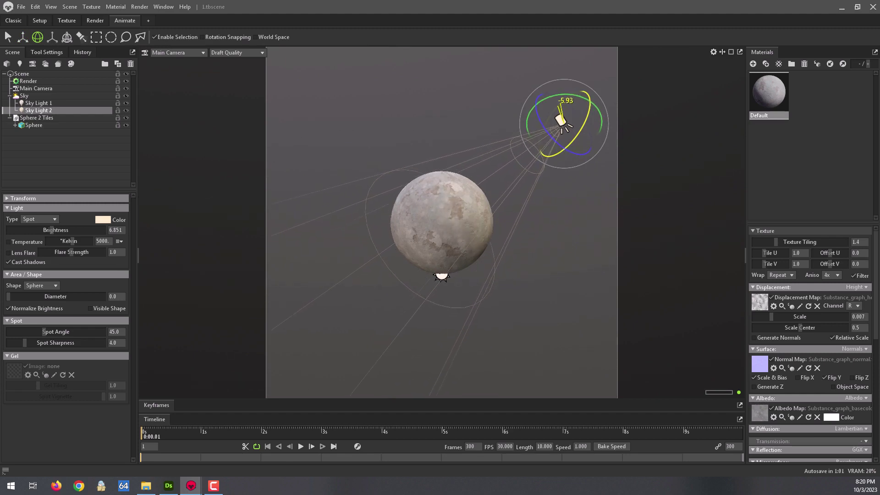
pyautogui.scroll(2, 444, 213)
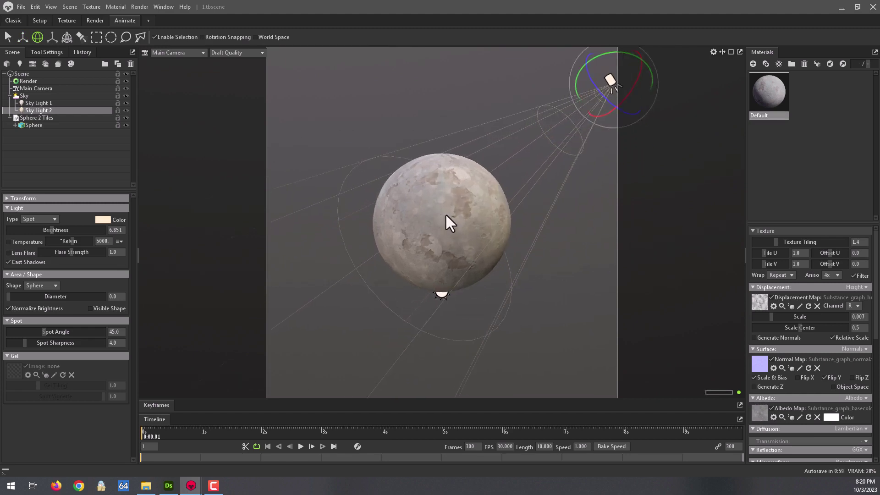
pyautogui.scroll(2, 449, 216)
pyautogui.scroll(-2, 447, 225)
pyautogui.scroll(-2, 446, 227)
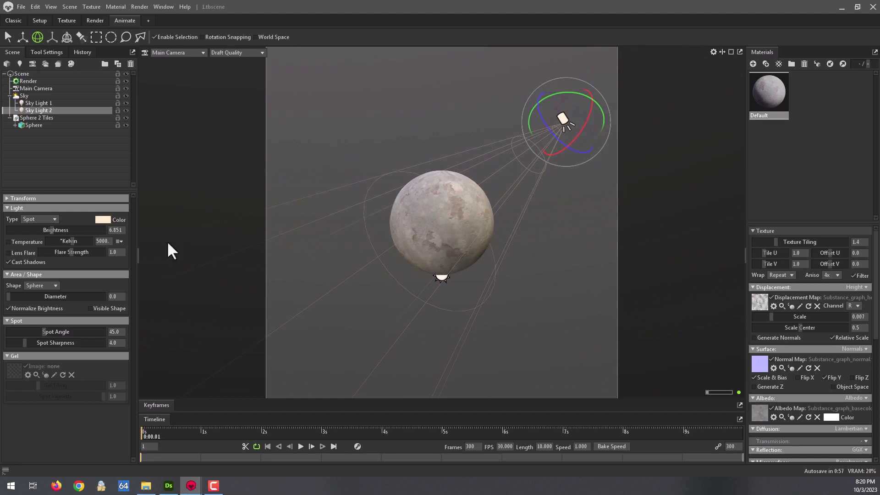
# Make Sky Light 1 a spot light at brightness 6.49 and move it below the sphere.
pyautogui.click(55, 104)
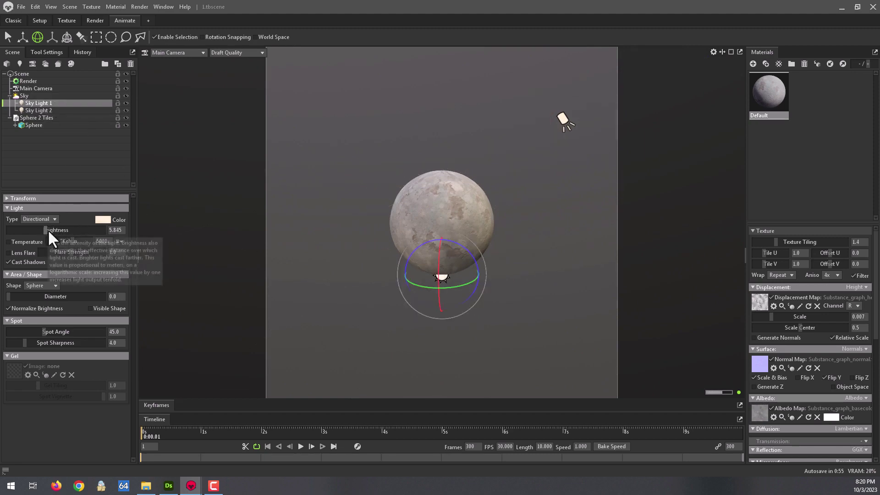
pyautogui.moveTo(47, 230); pyautogui.dragTo(49, 230)
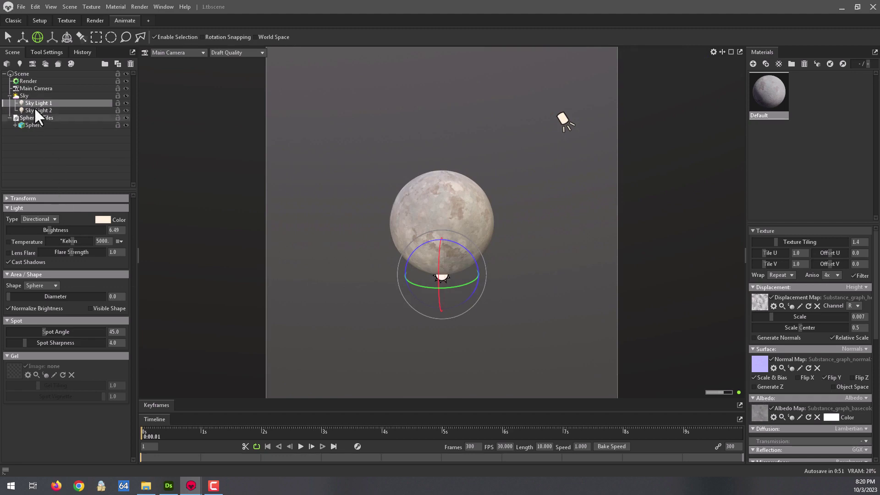
pyautogui.click(37, 236)
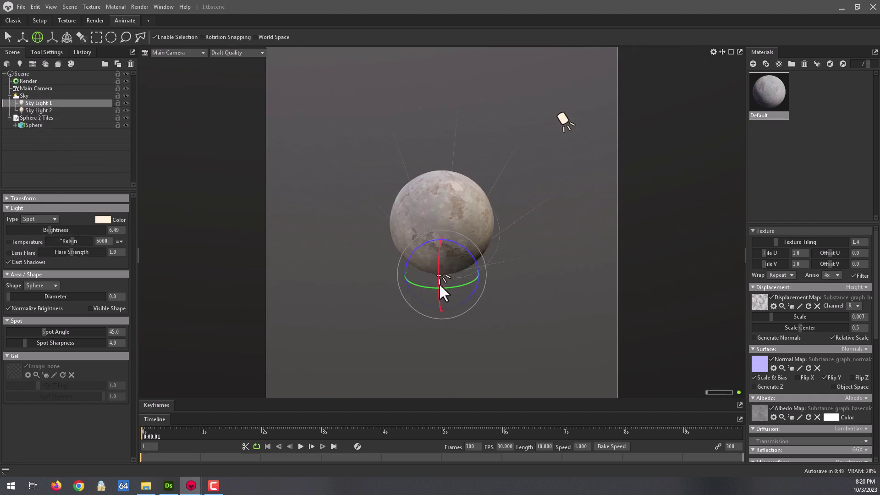
pyautogui.click(22, 37)
pyautogui.moveTo(439, 260)
pyautogui.mouseDown()
pyautogui.moveTo(438, 304)
pyautogui.moveTo(491, 308)
pyautogui.moveTo(436, 314)
pyautogui.moveTo(434, 289)
pyautogui.moveTo(432, 329)
pyautogui.moveTo(425, 252)
pyautogui.moveTo(427, 295)
pyautogui.moveTo(452, 236)
pyautogui.moveTo(375, 356)
pyautogui.moveTo(529, 352)
pyautogui.moveTo(521, 347)
pyautogui.mouseUp()
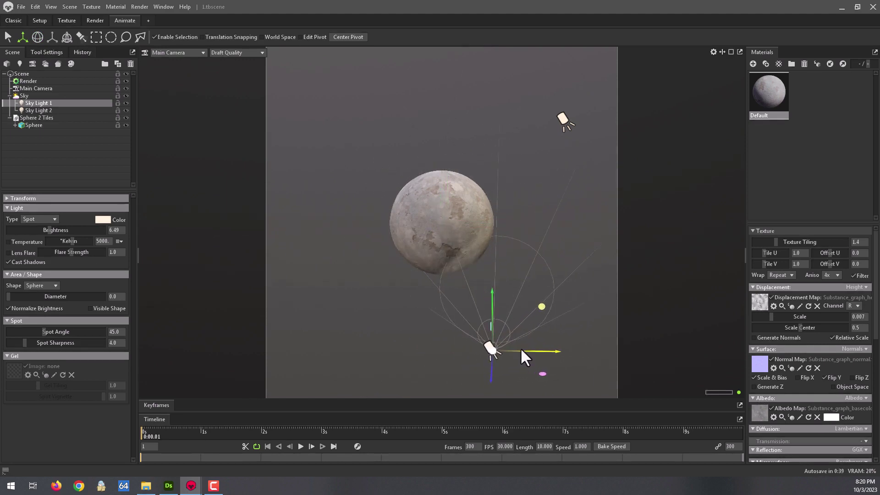
# Rotate Sky Light 1 so its cone aims upward at the sphere.
pyautogui.click(38, 37)
pyautogui.moveTo(505, 368)
pyautogui.mouseDown()
pyautogui.moveTo(495, 339)
pyautogui.moveTo(505, 376)
pyautogui.moveTo(495, 348)
pyautogui.mouseUp()
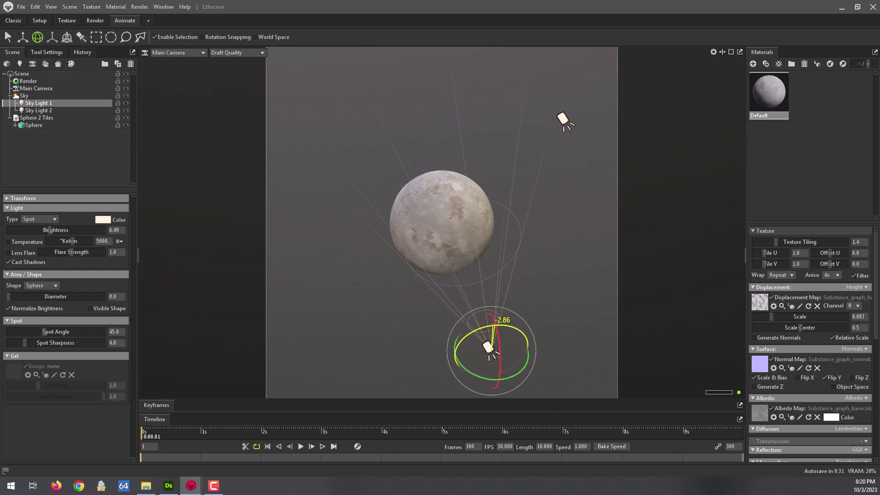
pyautogui.moveTo(523, 380); pyautogui.dragTo(521, 378)
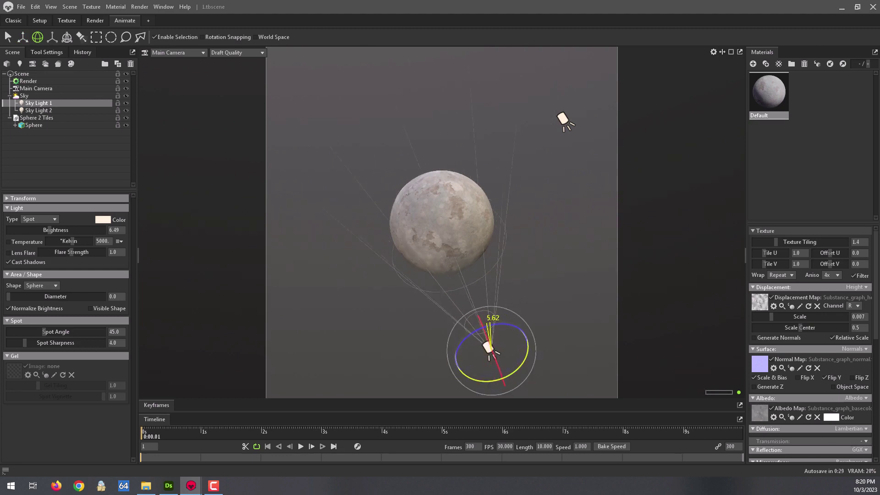
pyautogui.moveTo(490, 323); pyautogui.dragTo(491, 297)
pyautogui.scroll(3, 455, 215)
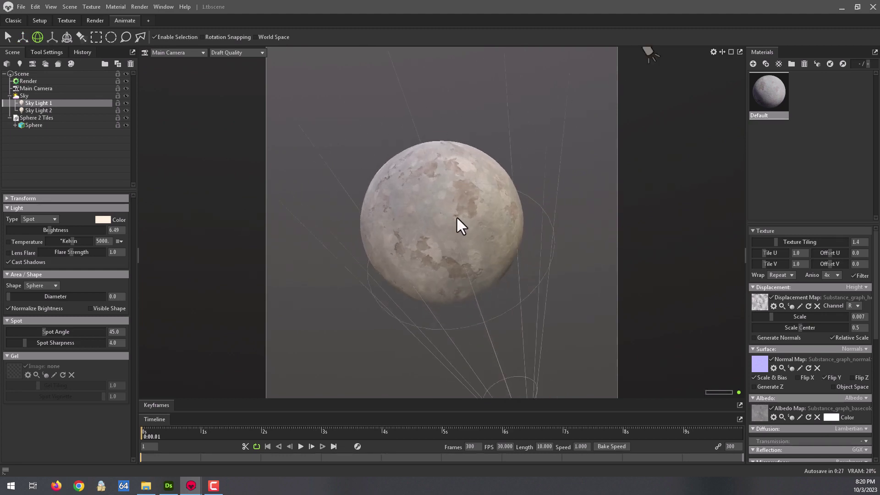
pyautogui.scroll(3, 456, 216)
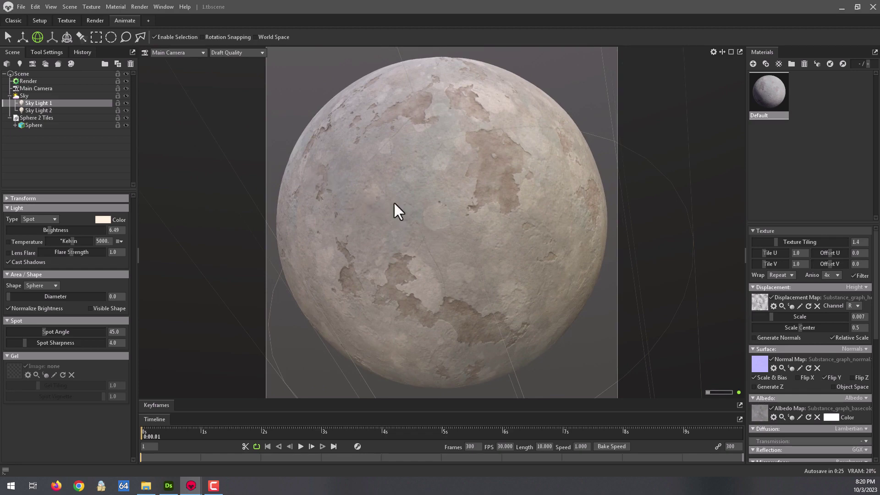
pyautogui.scroll(-1, 413, 216)
pyautogui.scroll(-2, 449, 206)
pyautogui.scroll(-2, 456, 211)
pyautogui.scroll(-3, 456, 214)
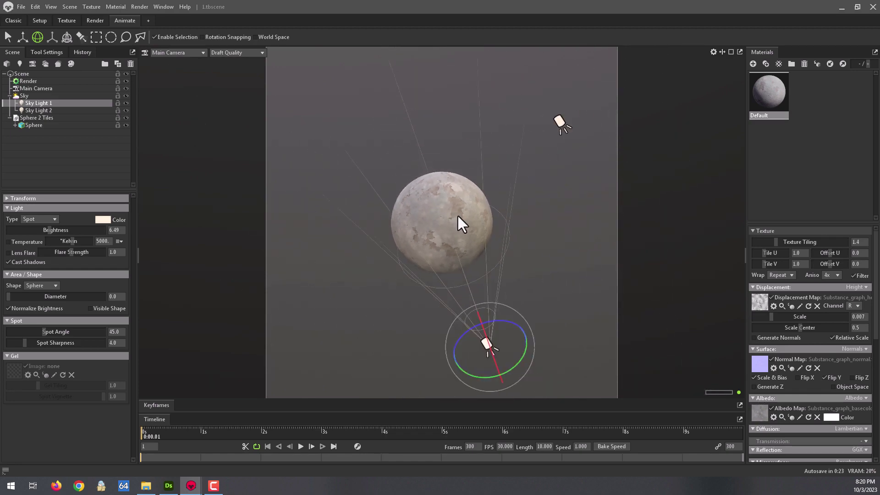
pyautogui.click(26, 97)
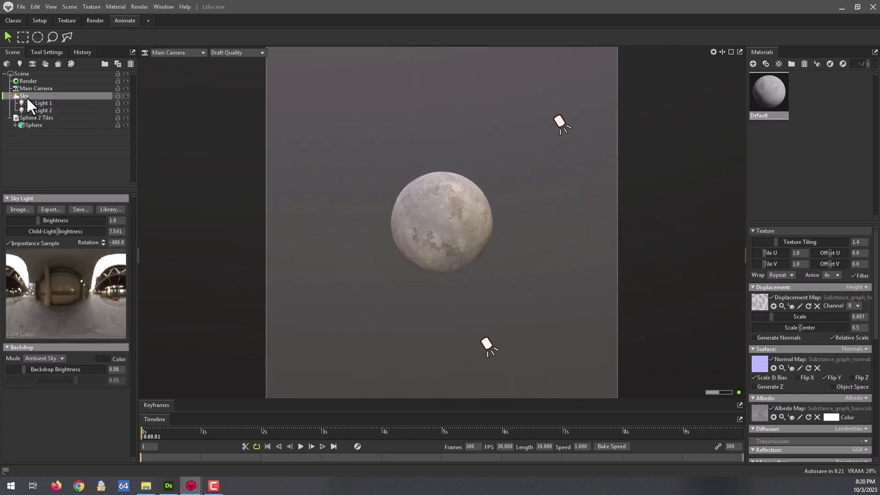
# Add Sky Light 3 as a spot light and rotate it about 18 degrees.
pyautogui.click(60, 285)
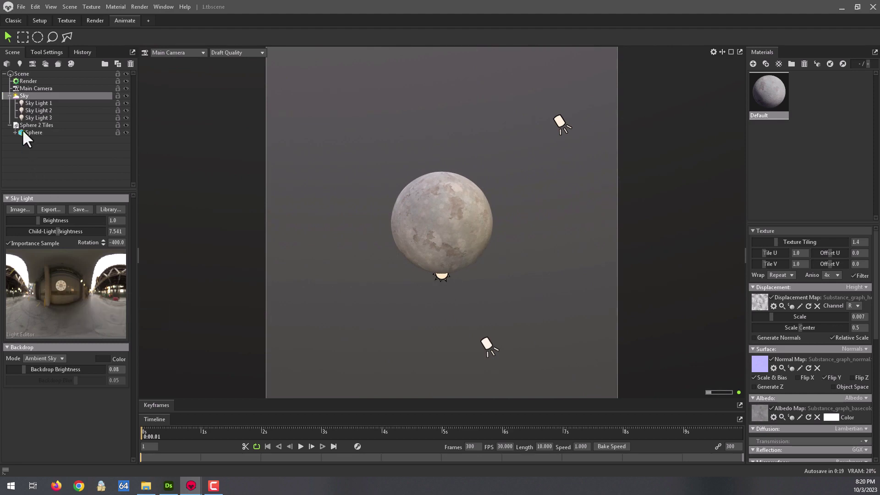
pyautogui.click(37, 118)
pyautogui.click(35, 235)
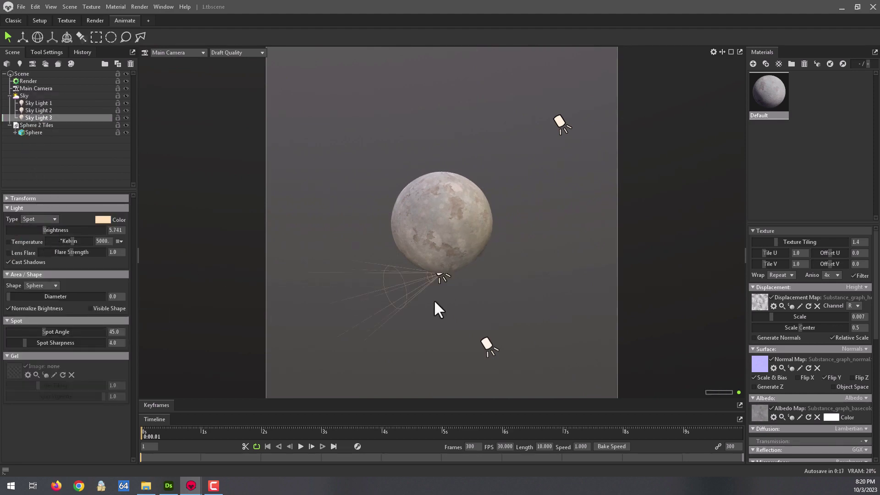
pyautogui.click(37, 37)
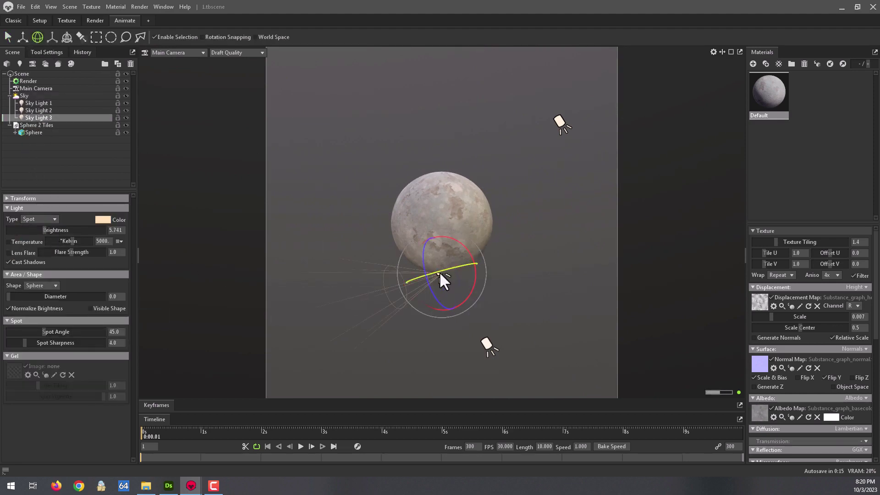
pyautogui.moveTo(439, 272)
pyautogui.mouseDown()
pyautogui.moveTo(459, 268)
pyautogui.moveTo(472, 306)
pyautogui.moveTo(452, 269)
pyautogui.mouseUp()
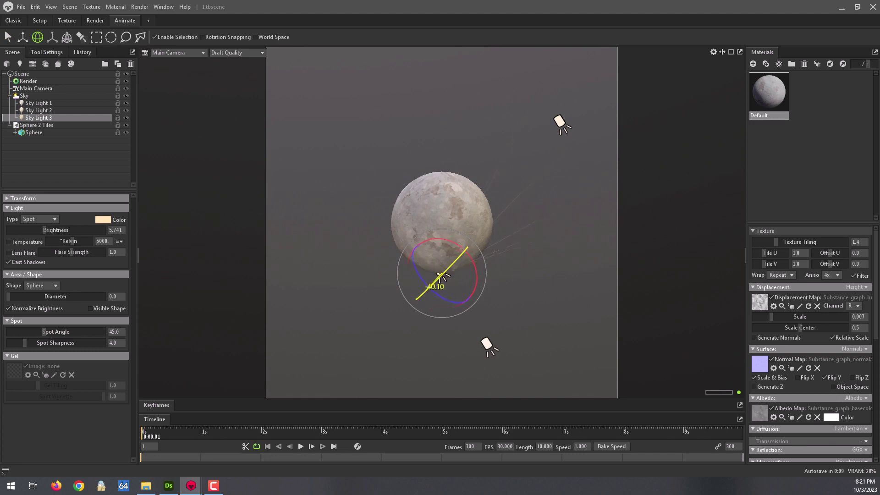
# Move Sky Light 3 to the sphere's lower left and rotate it about -70 degrees toward it.
pyautogui.click(28, 37)
pyautogui.moveTo(451, 264); pyautogui.dragTo(373, 316)
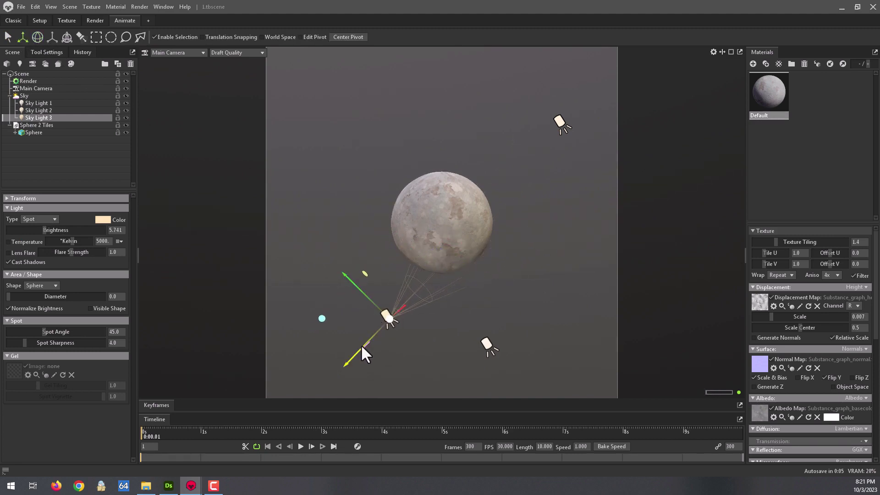
pyautogui.moveTo(361, 347); pyautogui.dragTo(411, 295)
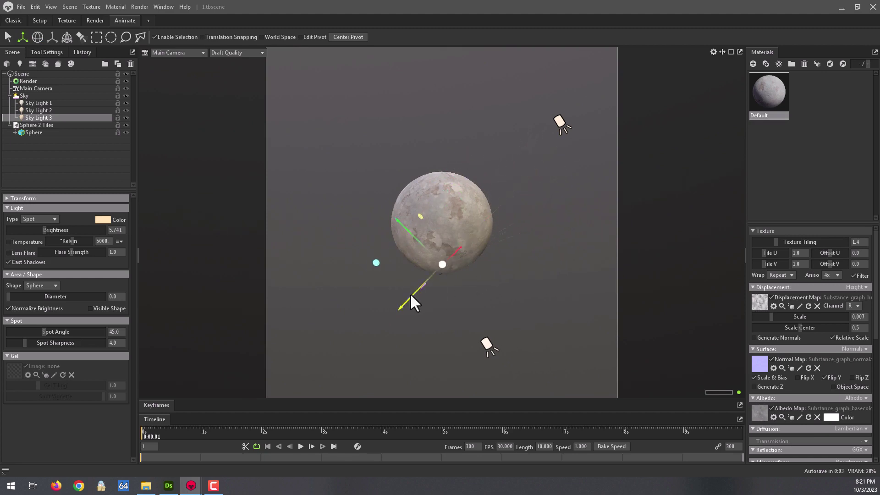
pyautogui.moveTo(456, 249); pyautogui.dragTo(359, 313)
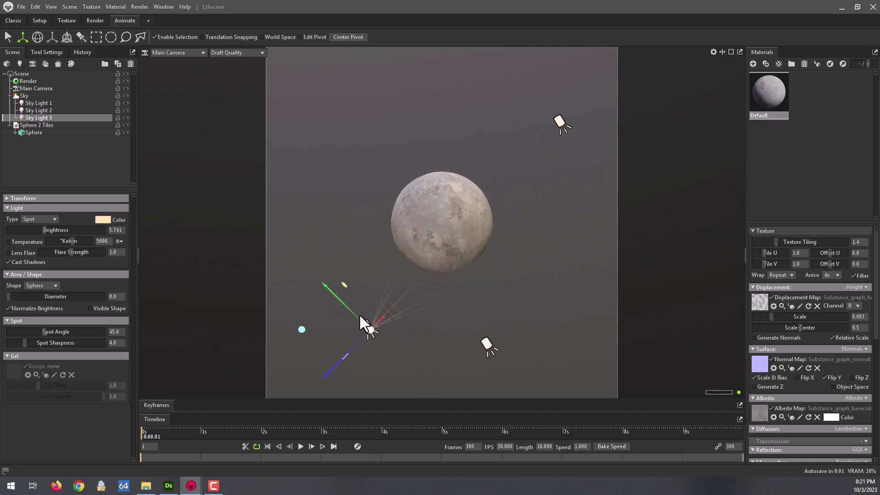
pyautogui.moveTo(338, 366); pyautogui.dragTo(527, 151)
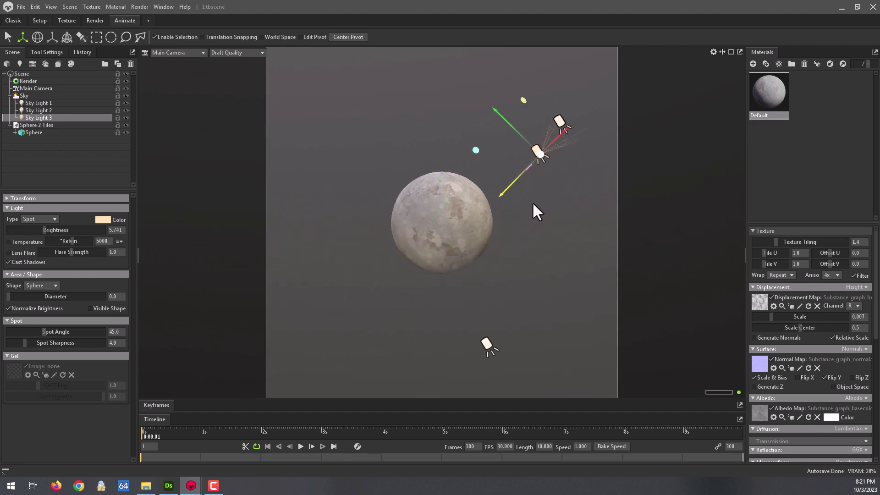
pyautogui.moveTo(551, 143); pyautogui.dragTo(368, 301)
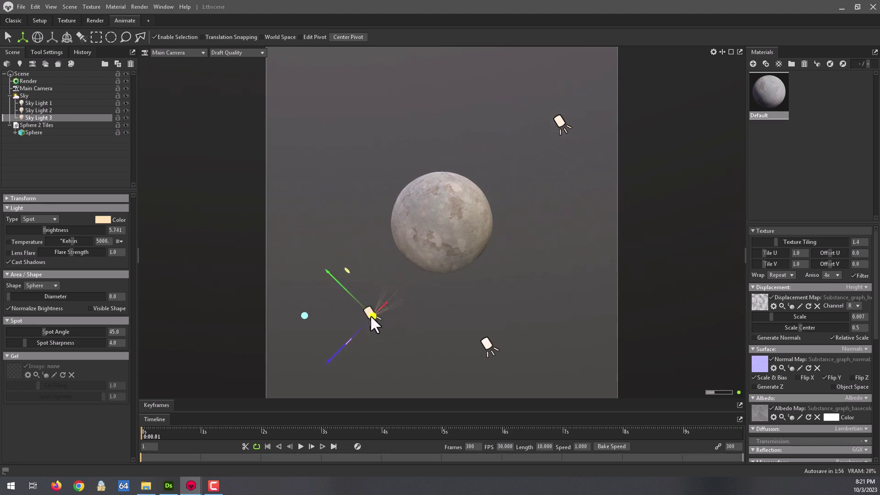
pyautogui.click(37, 36)
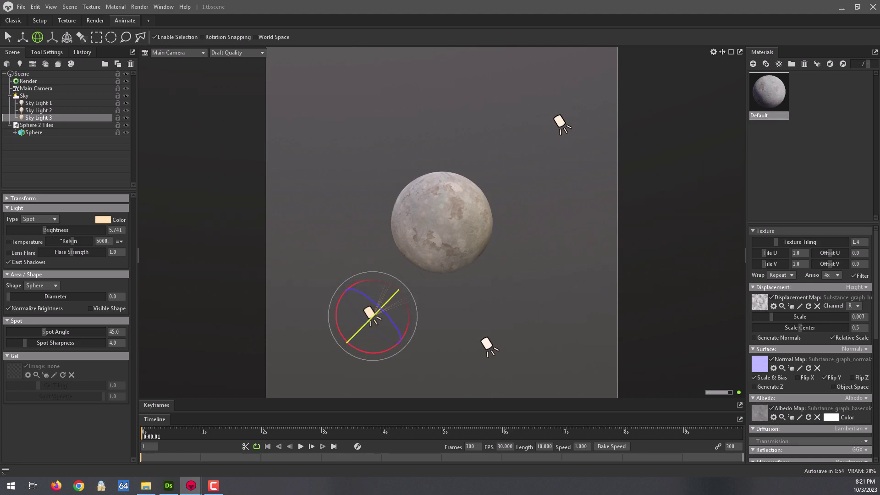
pyautogui.moveTo(348, 340); pyautogui.dragTo(350, 336)
pyautogui.moveTo(351, 337); pyautogui.dragTo(352, 336)
# Raise Sky Light 3's brightness to 7.212 and re-aim it at the sphere at about -37°.
pyautogui.moveTo(44, 229); pyautogui.dragTo(55, 230)
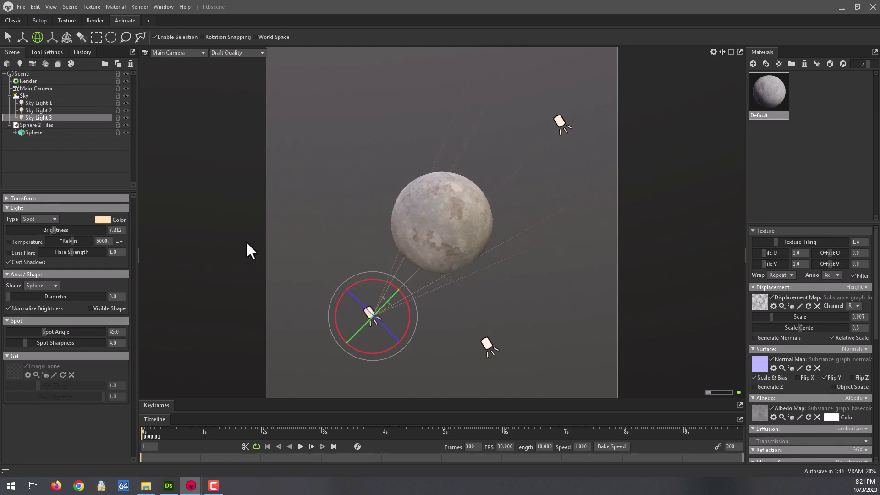
pyautogui.click(23, 36)
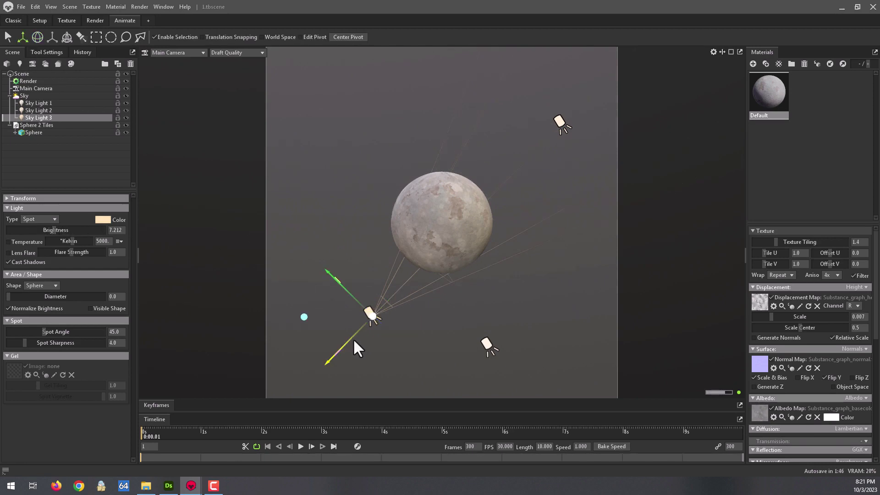
pyautogui.moveTo(354, 341); pyautogui.dragTo(429, 242)
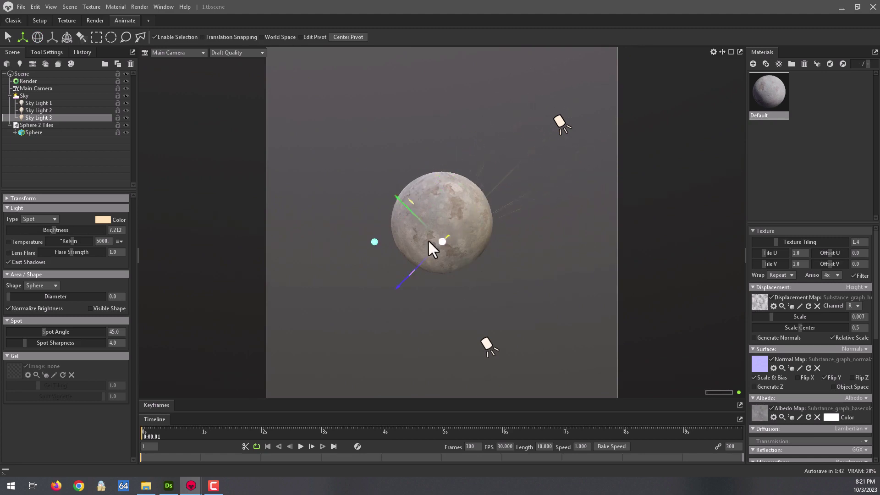
pyautogui.moveTo(429, 241)
pyautogui.mouseDown()
pyautogui.moveTo(691, 159)
pyautogui.moveTo(567, 108)
pyautogui.moveTo(565, 123)
pyautogui.moveTo(369, 295)
pyautogui.moveTo(309, 326)
pyautogui.mouseUp()
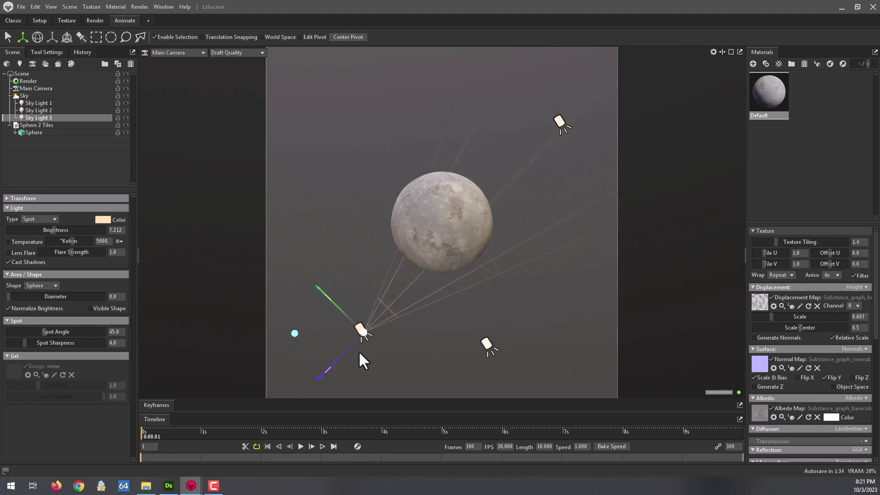
pyautogui.moveTo(359, 353)
pyautogui.mouseDown()
pyautogui.moveTo(342, 313)
pyautogui.moveTo(346, 351)
pyautogui.moveTo(503, 211)
pyautogui.moveTo(331, 344)
pyautogui.mouseUp()
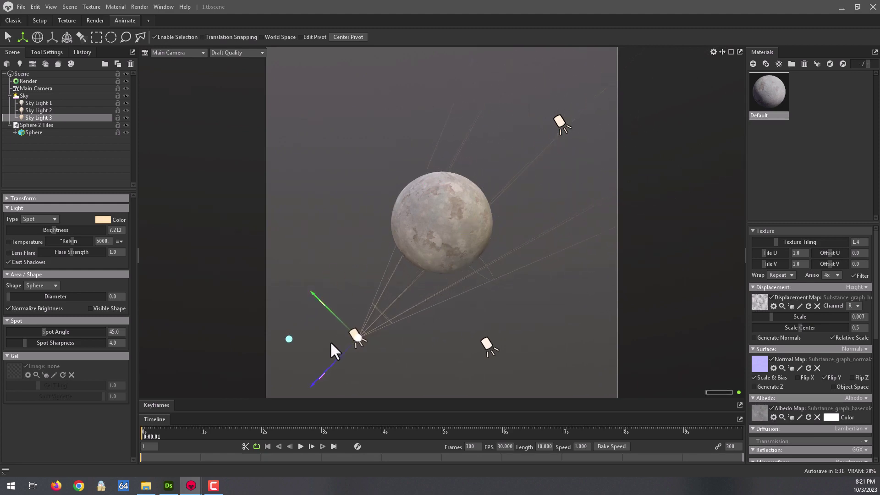
pyautogui.click(38, 37)
pyautogui.moveTo(362, 375); pyautogui.dragTo(380, 366)
pyautogui.moveTo(370, 328)
pyautogui.mouseDown()
pyautogui.moveTo(343, 356)
pyautogui.moveTo(362, 349)
pyautogui.mouseUp()
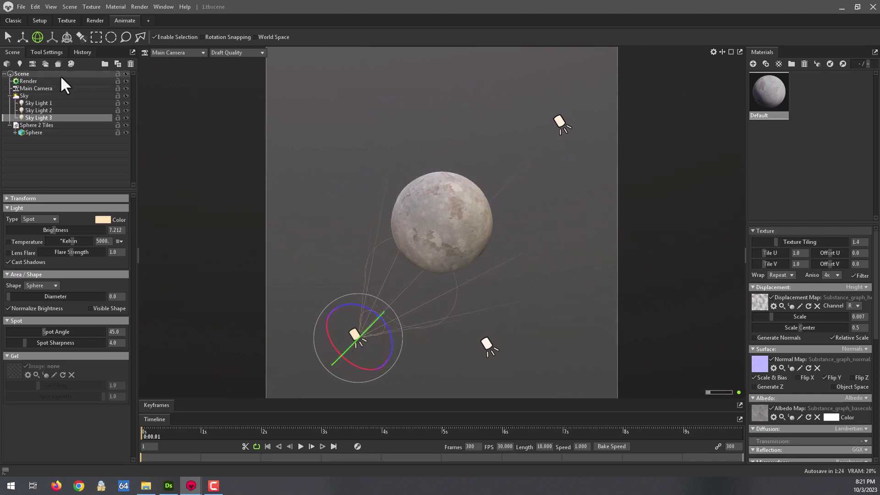
# Settle Sky Light 3 below-left of the sphere, moved up closer to it.
pyautogui.click(24, 38)
pyautogui.moveTo(368, 322)
pyautogui.mouseDown()
pyautogui.moveTo(520, 248)
pyautogui.moveTo(560, 200)
pyautogui.mouseUp()
pyautogui.moveTo(499, 196)
pyautogui.mouseDown()
pyautogui.moveTo(266, 350)
pyautogui.moveTo(295, 327)
pyautogui.moveTo(378, 327)
pyautogui.moveTo(510, 227)
pyautogui.moveTo(496, 213)
pyautogui.moveTo(310, 341)
pyautogui.moveTo(333, 334)
pyautogui.moveTo(318, 314)
pyautogui.moveTo(348, 312)
pyautogui.mouseUp()
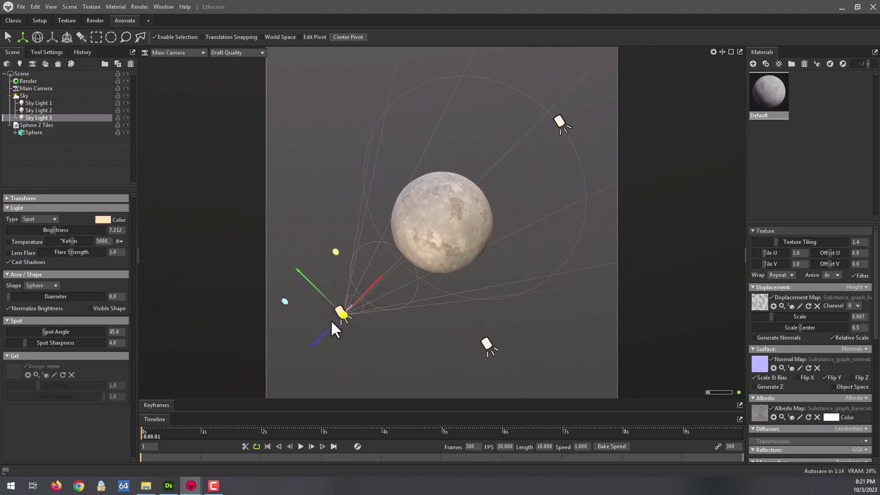
pyautogui.moveTo(329, 342)
pyautogui.mouseDown()
pyautogui.moveTo(271, 378)
pyautogui.moveTo(367, 317)
pyautogui.moveTo(411, 257)
pyautogui.moveTo(366, 274)
pyautogui.mouseUp()
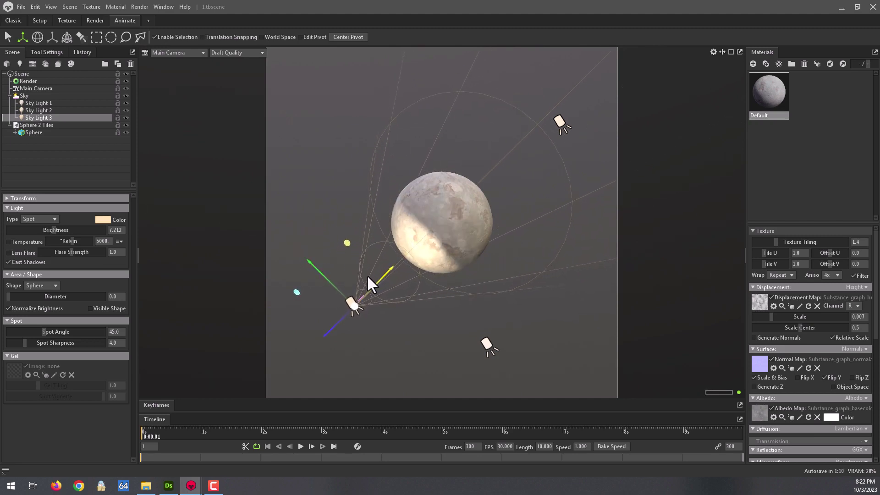
# Tint Sky Light 3 pale cyan and fine-tune its position below-left of the sphere.
pyautogui.click(102, 220)
pyautogui.moveTo(463, 270); pyautogui.dragTo(459, 234)
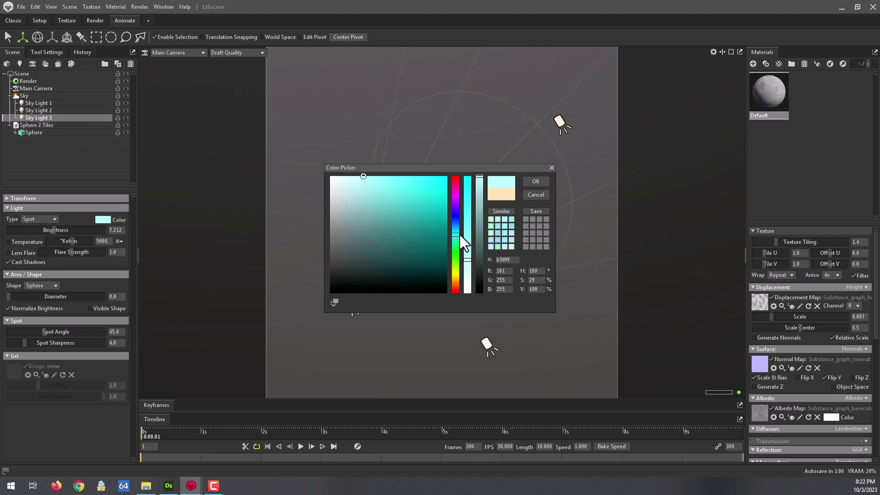
pyautogui.moveTo(442, 169); pyautogui.dragTo(187, 131)
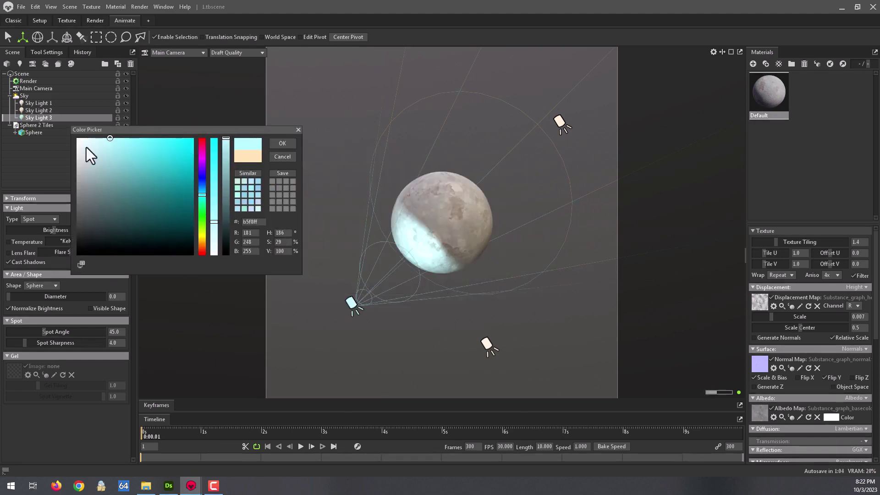
pyautogui.moveTo(87, 148); pyautogui.dragTo(95, 147)
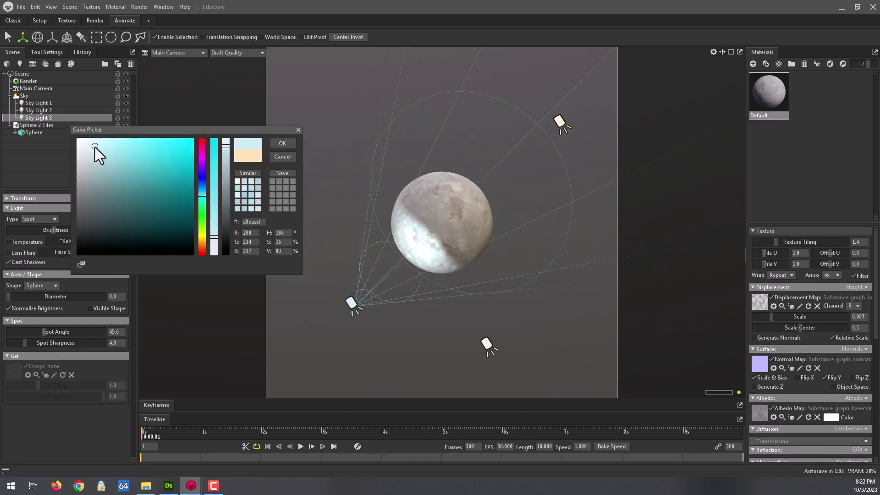
pyautogui.click(284, 142)
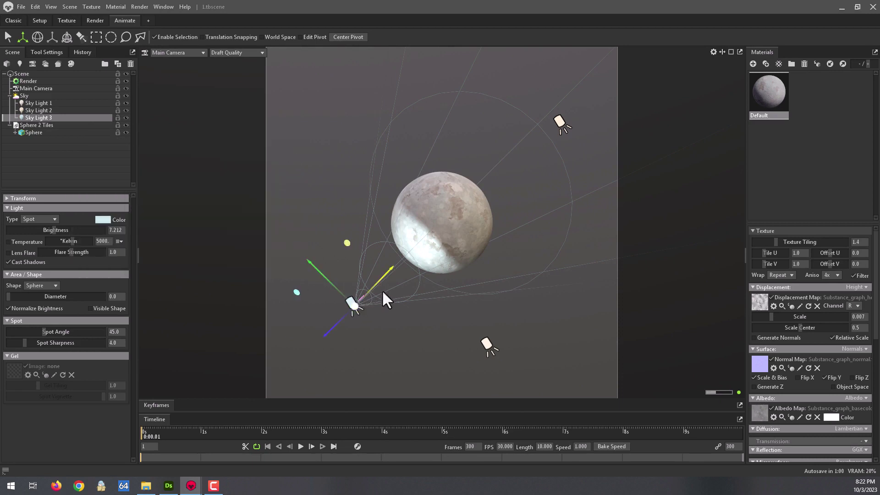
pyautogui.moveTo(383, 292)
pyautogui.mouseDown()
pyautogui.moveTo(379, 277)
pyautogui.moveTo(318, 320)
pyautogui.mouseUp()
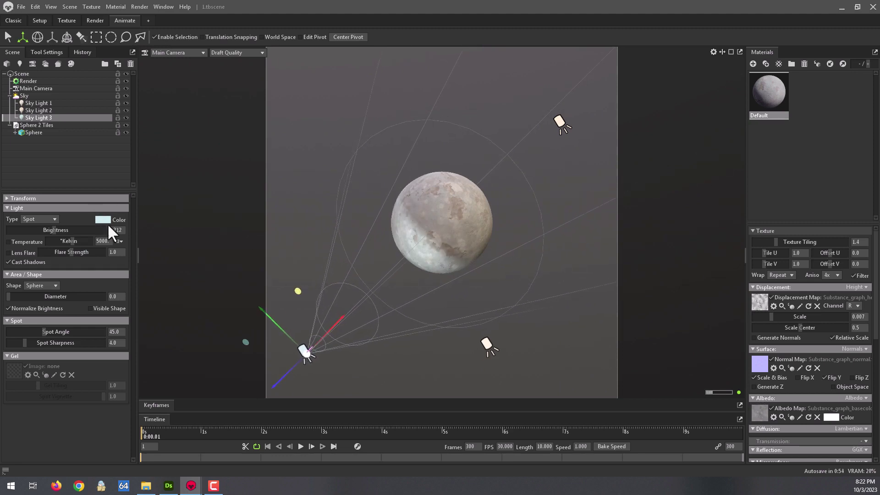
# Set Sky Light 3's brightness to 6.5 and nudge it up-right along its axis.
pyautogui.click(118, 230)
pyautogui.write('6')
pyautogui.press('Return')
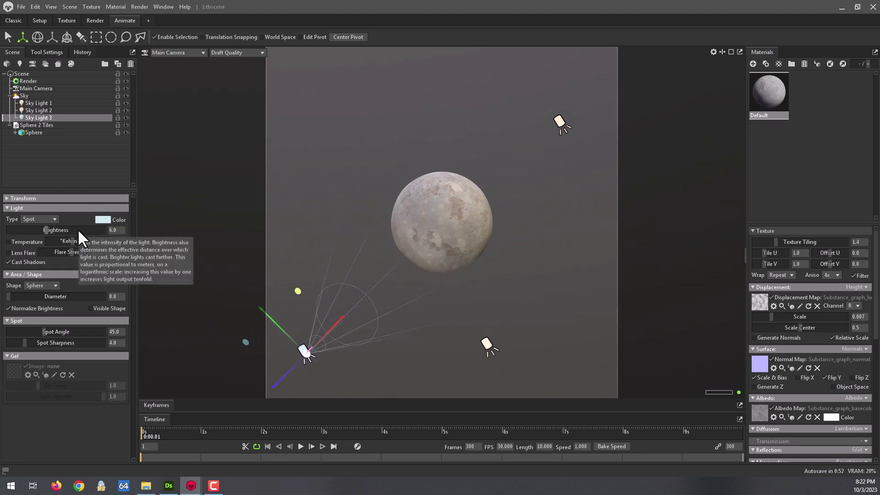
pyautogui.write('6.5')
pyautogui.press('Return')
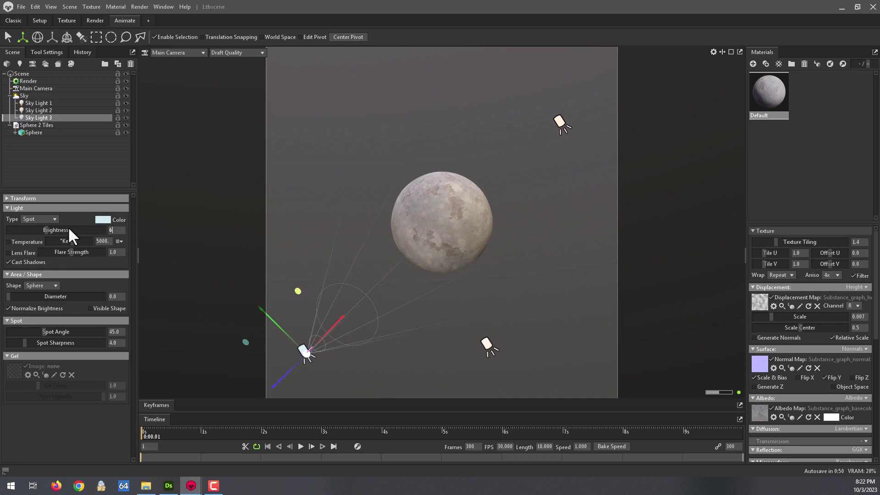
pyautogui.moveTo(332, 328)
pyautogui.mouseDown()
pyautogui.moveTo(345, 318)
pyautogui.moveTo(339, 323)
pyautogui.mouseUp()
# Set Sky Light 2's brightness to 7.0 and nudge Sky Light 1 toward the sphere.
pyautogui.click(48, 111)
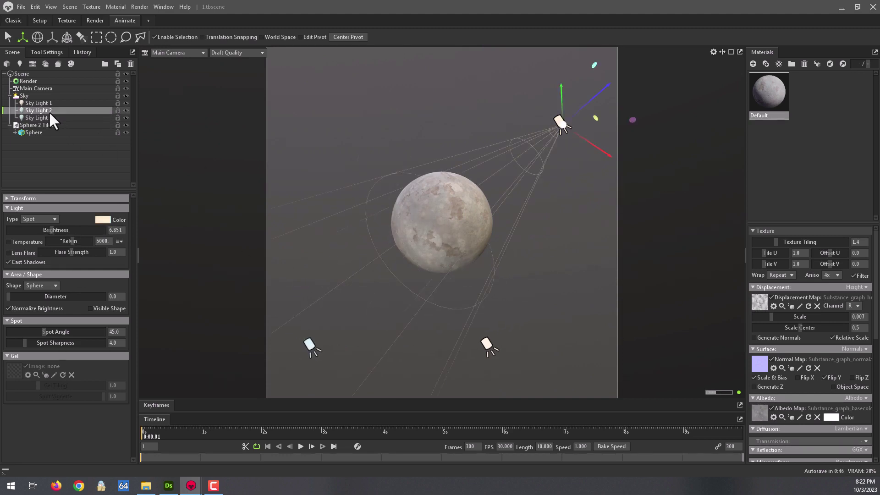
pyautogui.moveTo(82, 230); pyautogui.dragTo(87, 230)
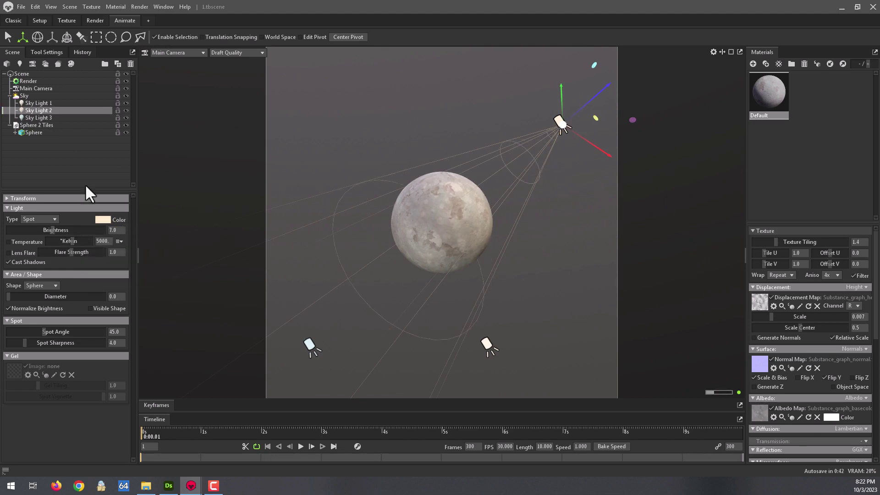
pyautogui.click(46, 103)
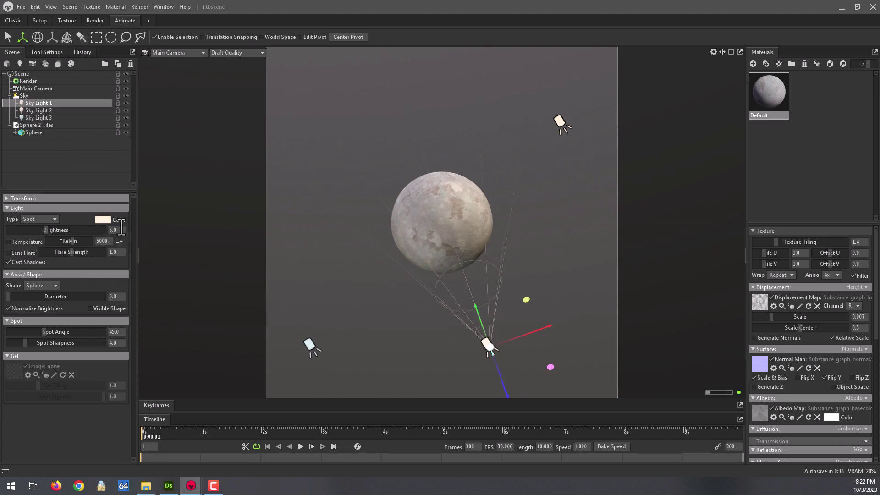
pyautogui.scroll(5, 120, 227)
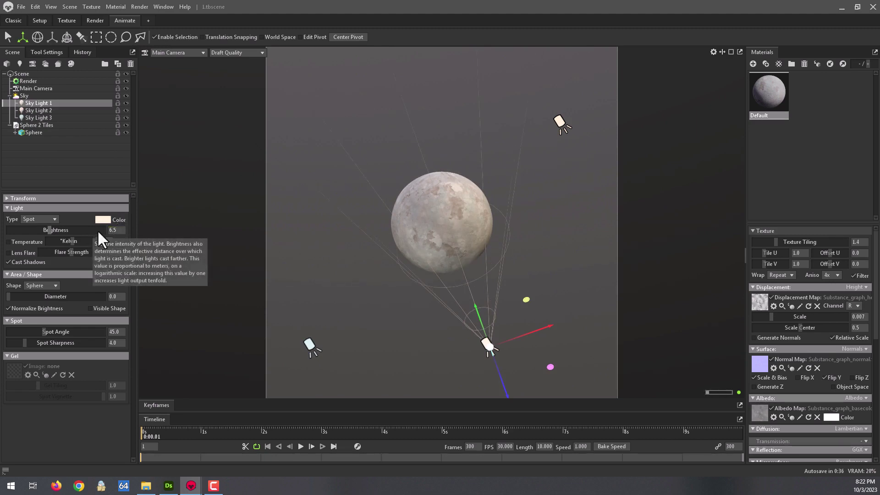
pyautogui.moveTo(504, 357)
pyautogui.mouseDown()
pyautogui.moveTo(516, 357)
pyautogui.moveTo(501, 348)
pyautogui.moveTo(491, 301)
pyautogui.moveTo(488, 351)
pyautogui.mouseUp()
# Set the Sky environment brightness to 1.5, then switch the viewport to Full Quality.
pyautogui.scroll(2, 458, 209)
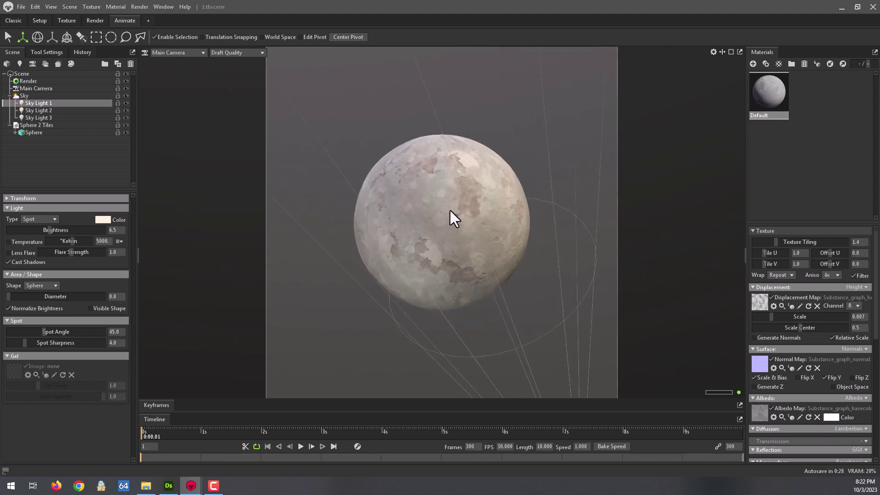
pyautogui.scroll(3, 452, 215)
pyautogui.scroll(2, 451, 218)
pyautogui.scroll(2, 451, 218)
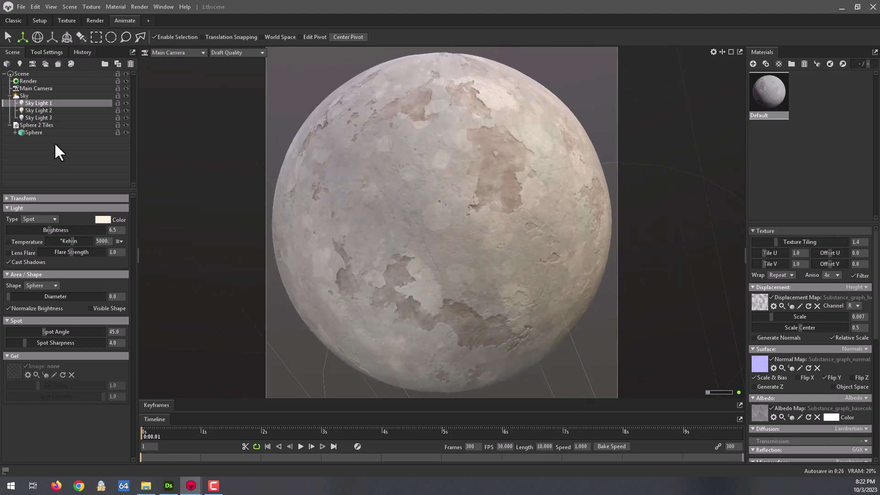
pyautogui.click(46, 97)
pyautogui.click(71, 216)
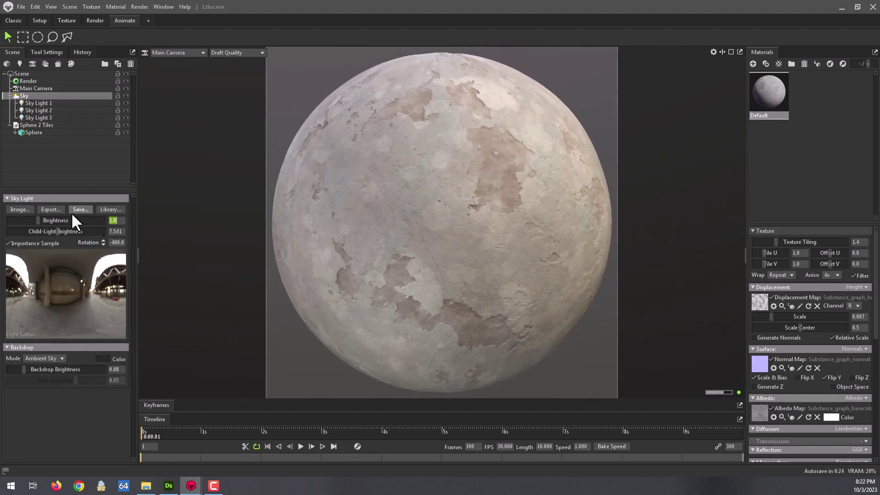
pyautogui.write('1.5')
pyautogui.press('Return')
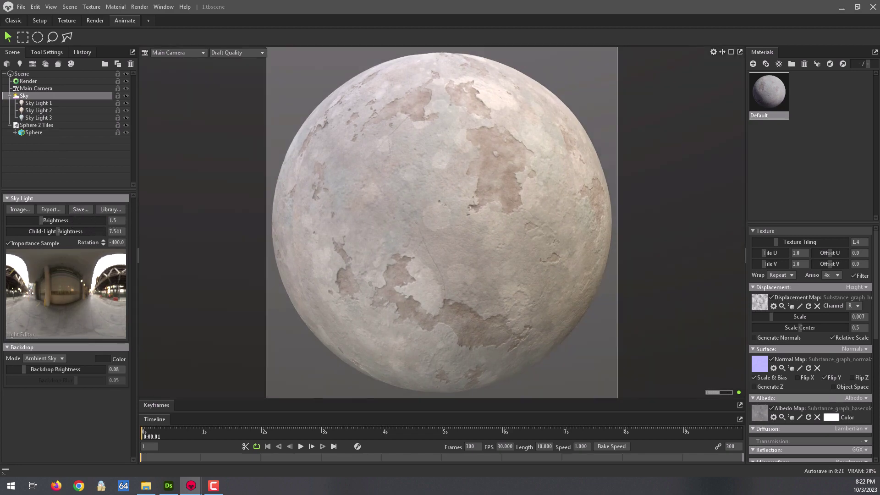
pyautogui.click(82, 229)
pyautogui.click(48, 104)
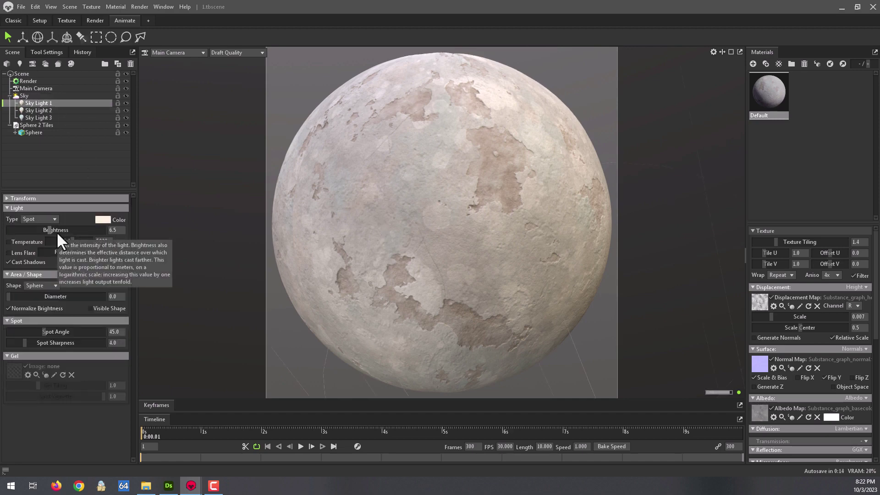
pyautogui.click(236, 53)
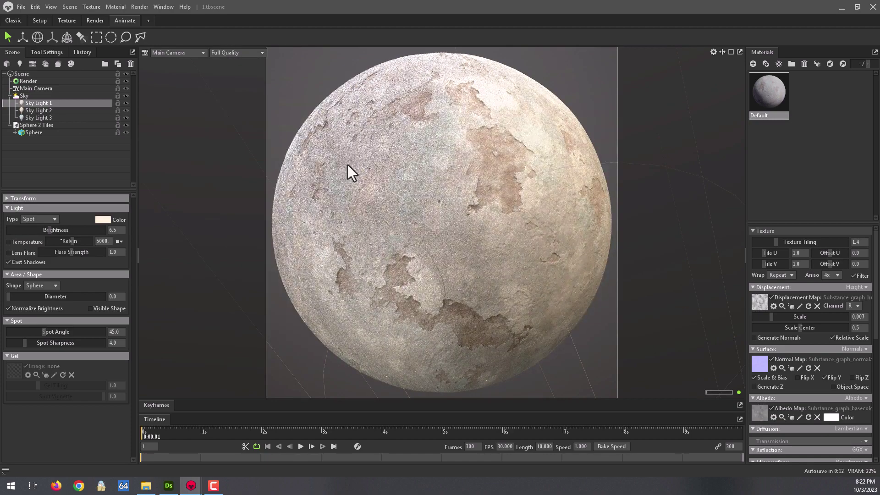
# Set Sky Light 2 brightness to 6.7 and Sky Light 3 brightness to 6.0.
pyautogui.click(112, 230)
pyautogui.click(38, 111)
pyautogui.moveTo(99, 227); pyautogui.dragTo(79, 227)
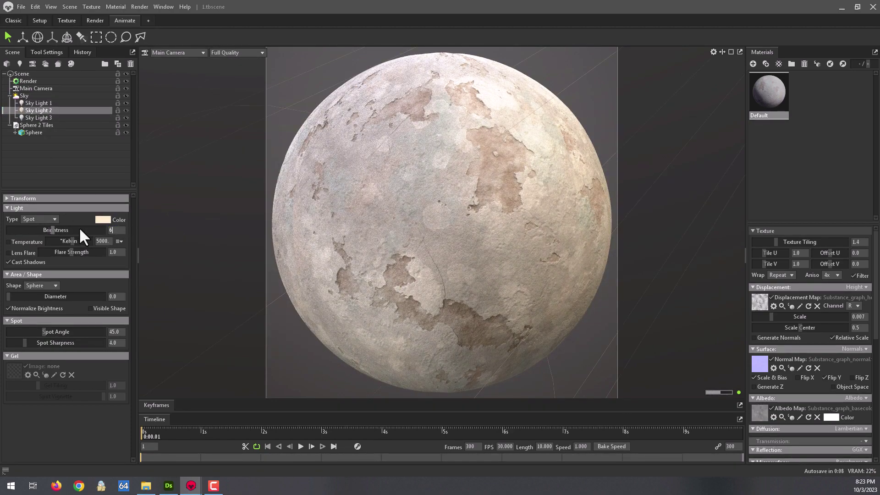
pyautogui.click(112, 230)
pyautogui.write('.5')
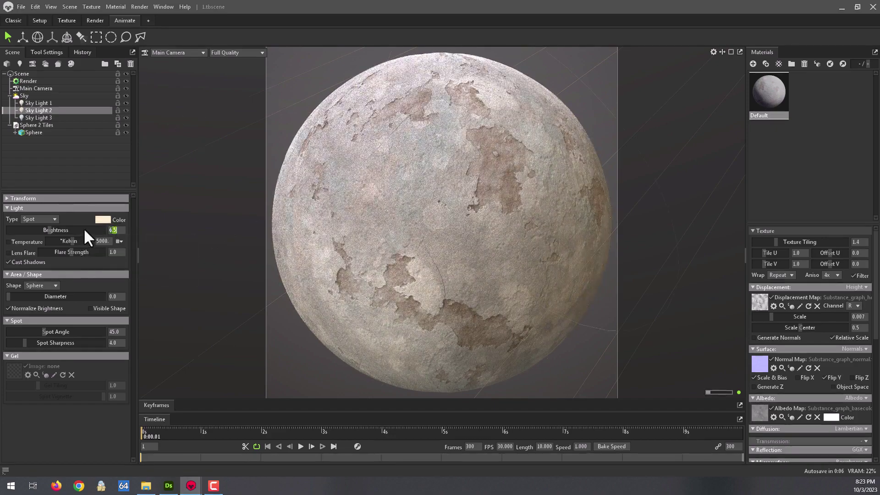
pyautogui.write('6.7')
pyautogui.press('Return')
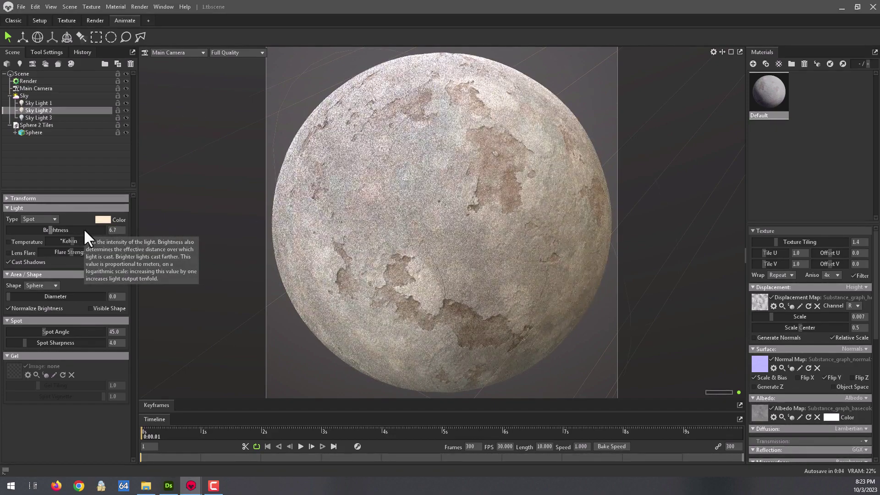
pyautogui.click(48, 118)
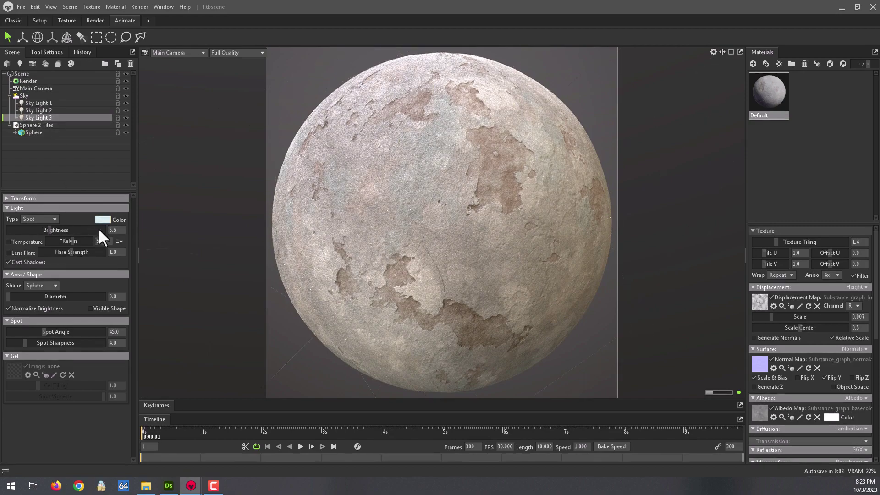
pyautogui.click(91, 226)
pyautogui.write('6')
pyautogui.press('Return')
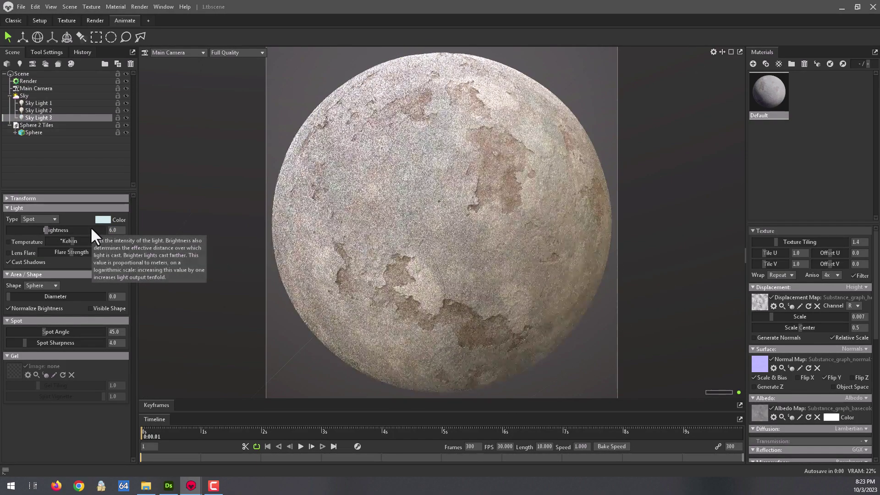
# Hide Sky Lights 1 and 2, briefly toggling all sky lighting off and on to compare.
pyautogui.click(126, 110)
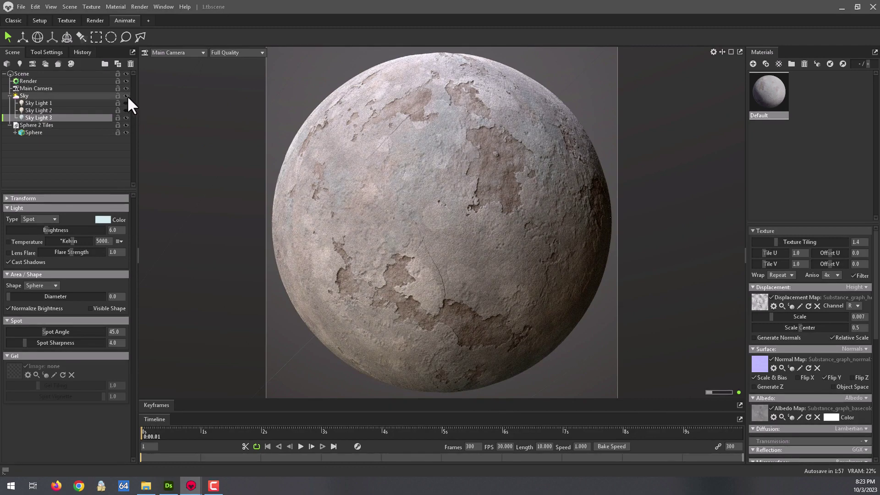
pyautogui.click(126, 95)
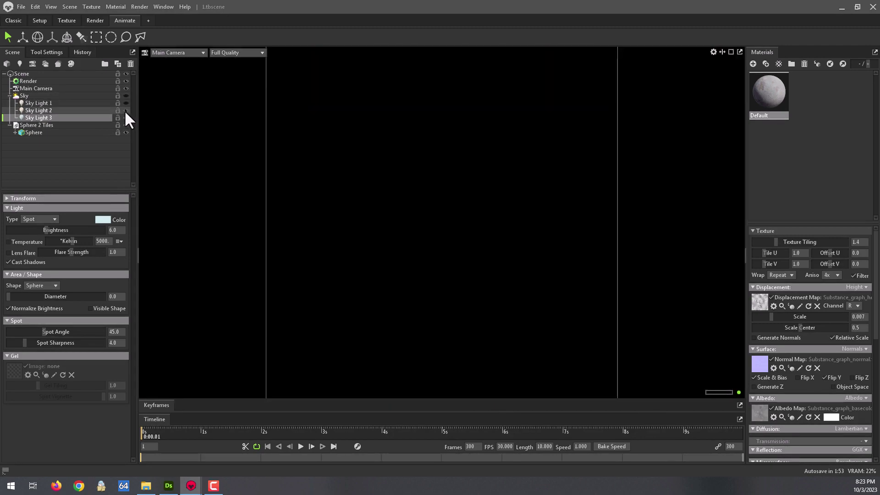
pyautogui.click(127, 95)
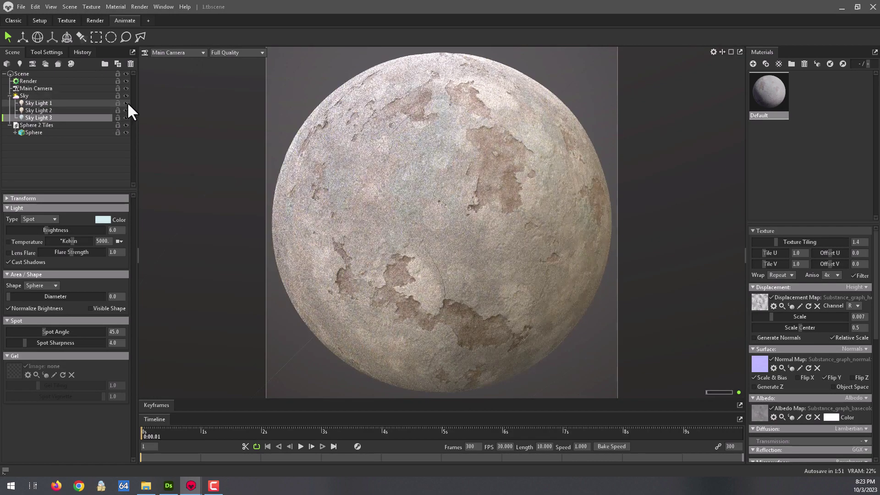
pyautogui.click(126, 103)
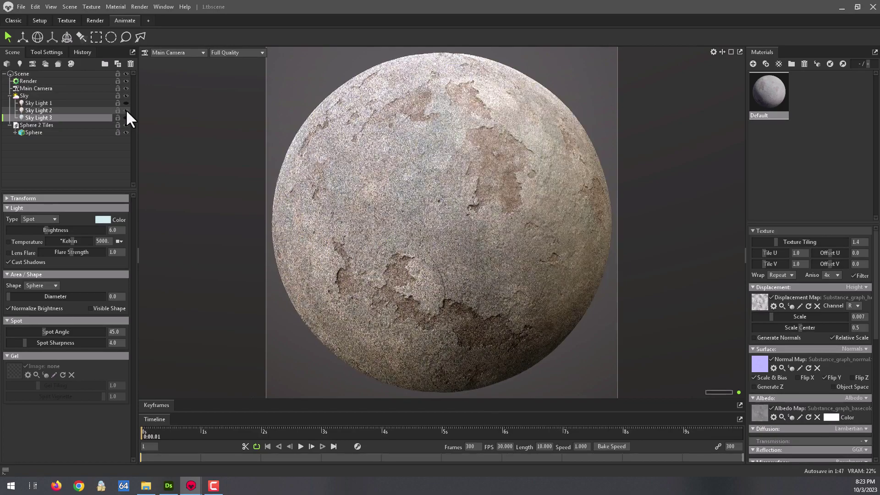
# Give Sky Light 2 a warm off-white light colour.
pyautogui.click(46, 110)
pyautogui.click(103, 219)
pyautogui.moveTo(106, 180)
pyautogui.mouseDown()
pyautogui.moveTo(93, 141)
pyautogui.moveTo(84, 142)
pyautogui.mouseUp()
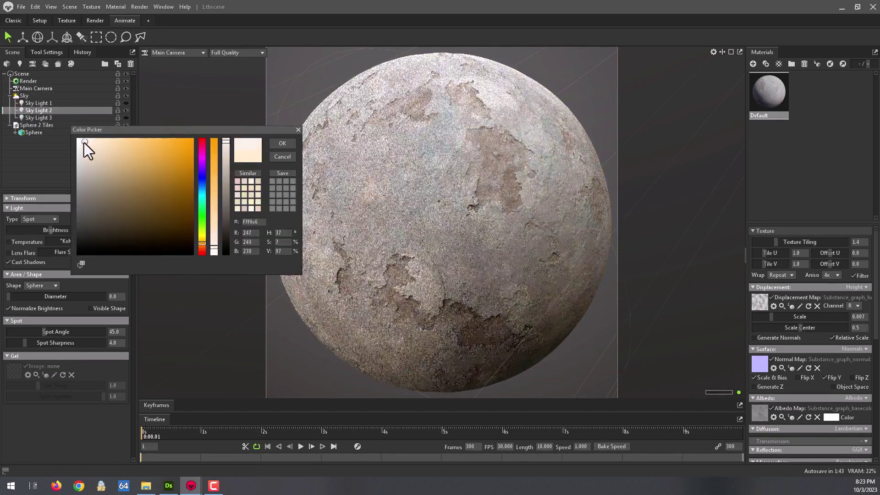
pyautogui.click(282, 143)
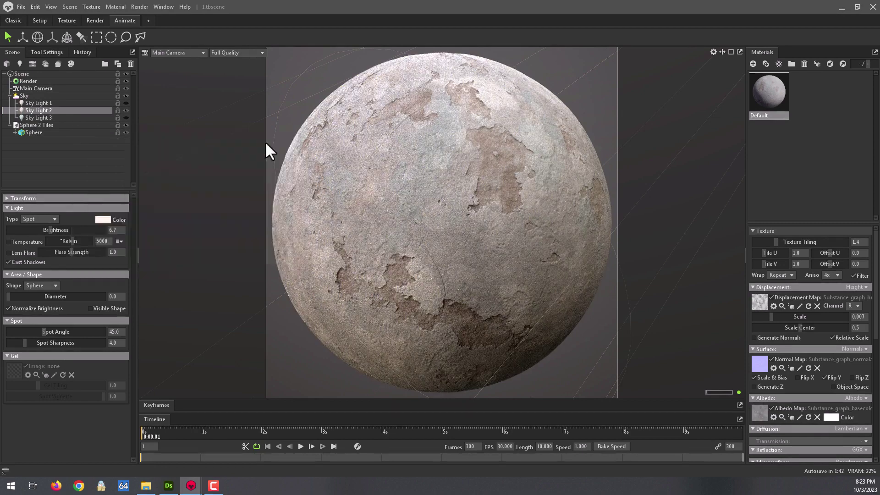
# Set Sky Light 3 brightness to 6.5, toggling its visibility to compare.
pyautogui.click(42, 117)
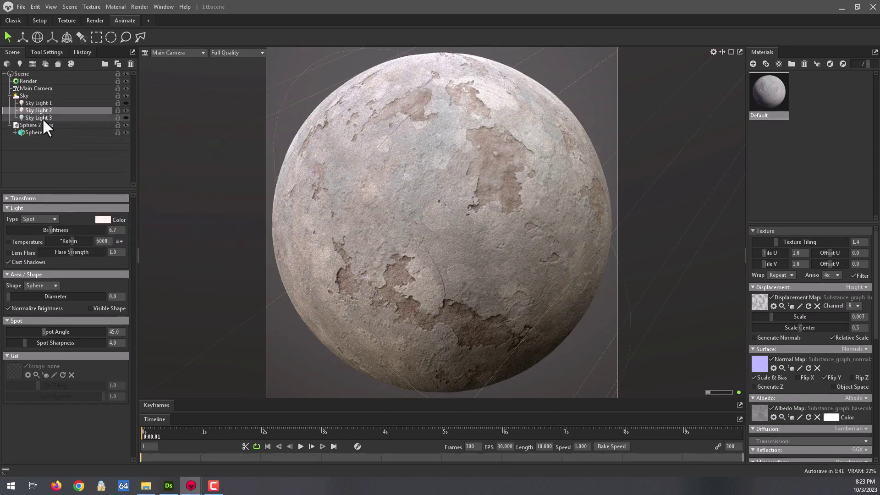
pyautogui.click(126, 118)
pyautogui.click(114, 230)
pyautogui.write('6')
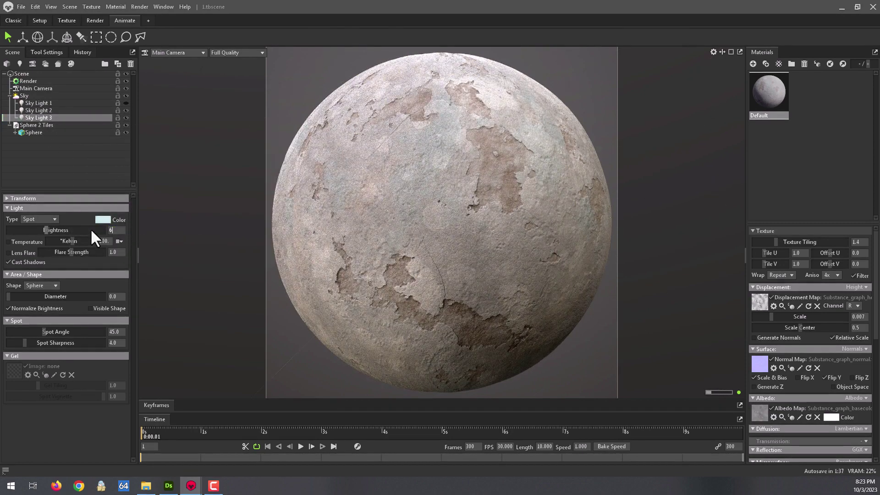
pyautogui.write('.5')
pyautogui.press('Return')
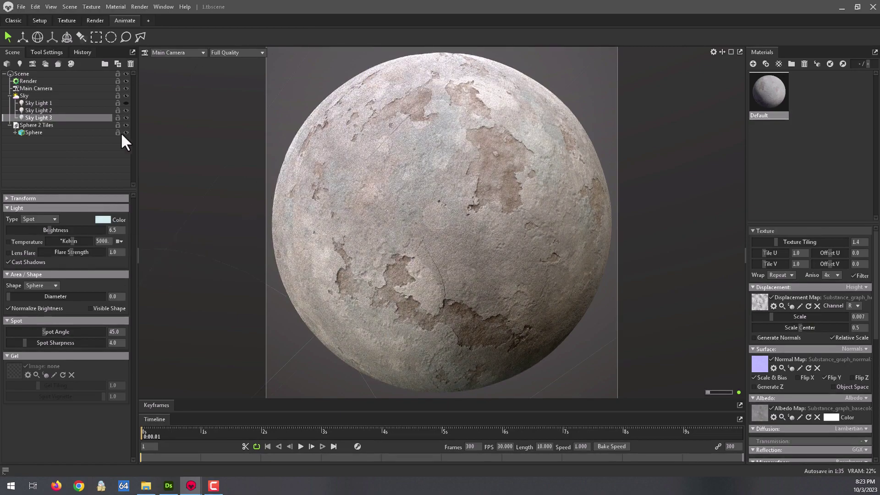
# Isolate Sky Light 1, lower its brightness to 6.0, then show all lights again.
pyautogui.click(126, 110)
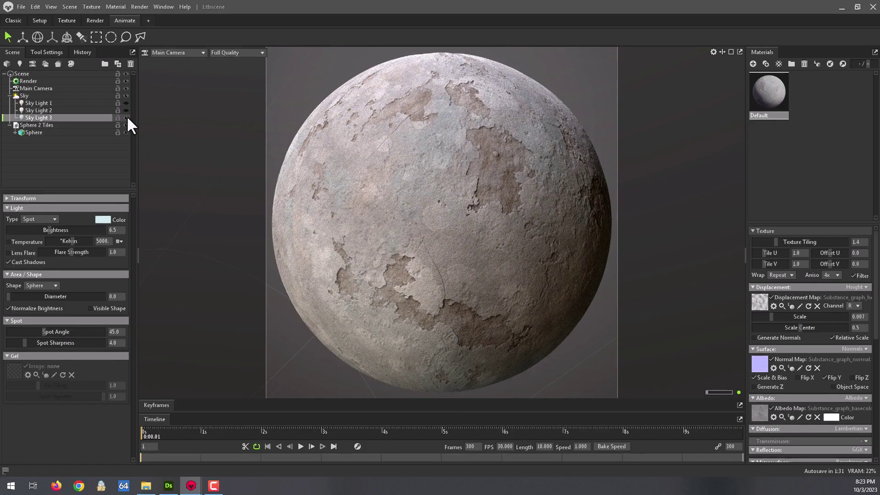
pyautogui.click(126, 110)
pyautogui.click(126, 103)
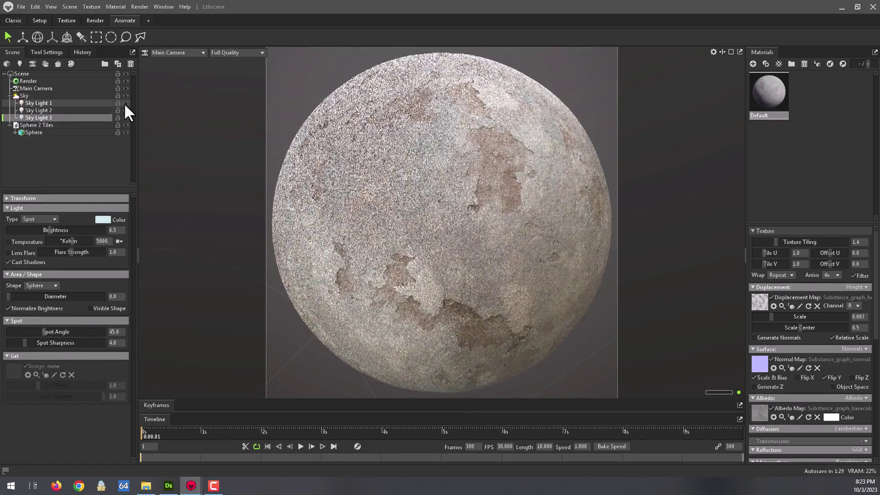
pyautogui.click(92, 104)
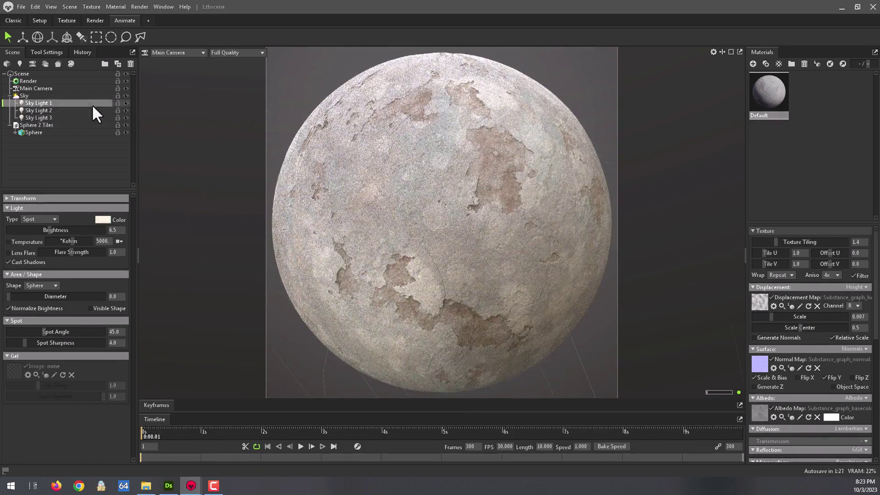
pyautogui.click(126, 110)
pyautogui.click(126, 117)
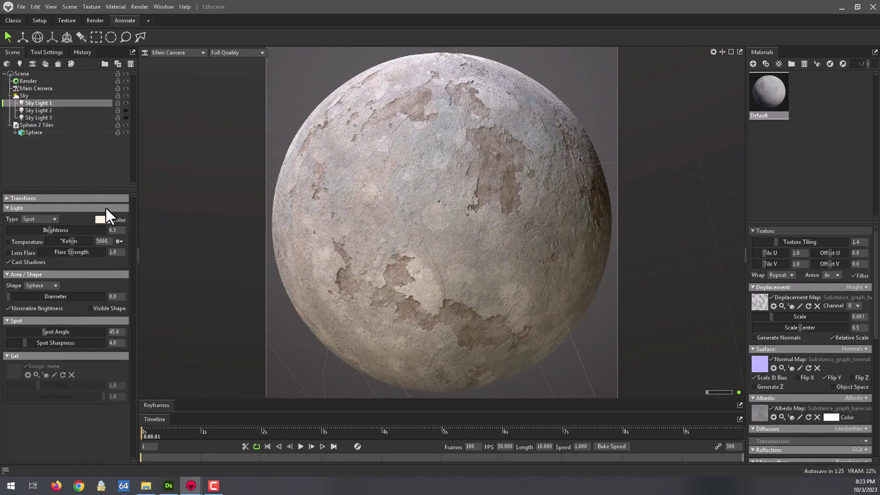
pyautogui.moveTo(112, 230); pyautogui.dragTo(82, 226)
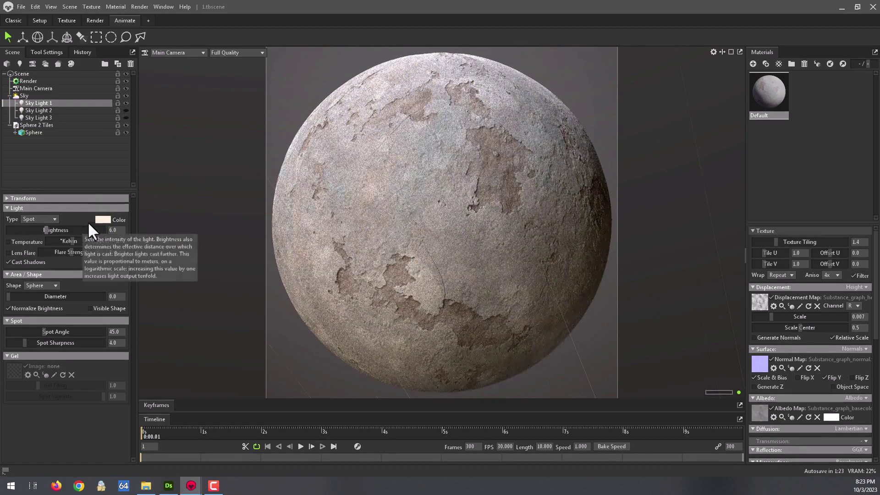
pyautogui.click(126, 102)
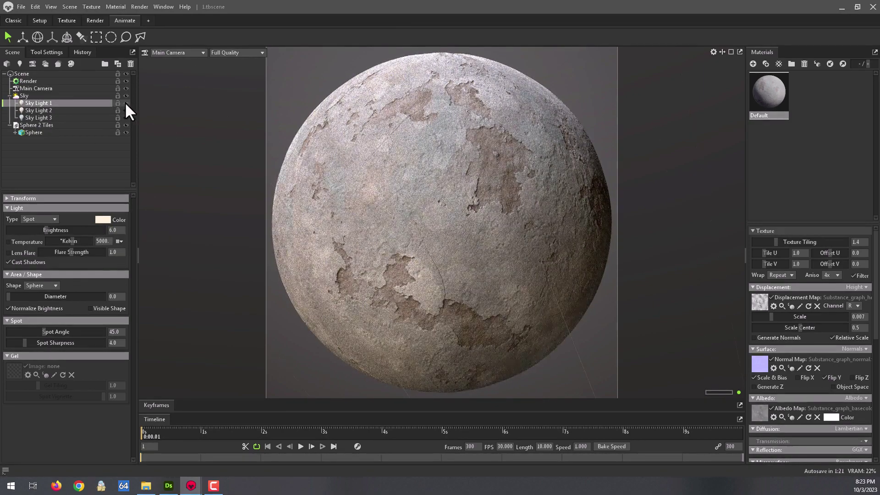
pyautogui.click(126, 110)
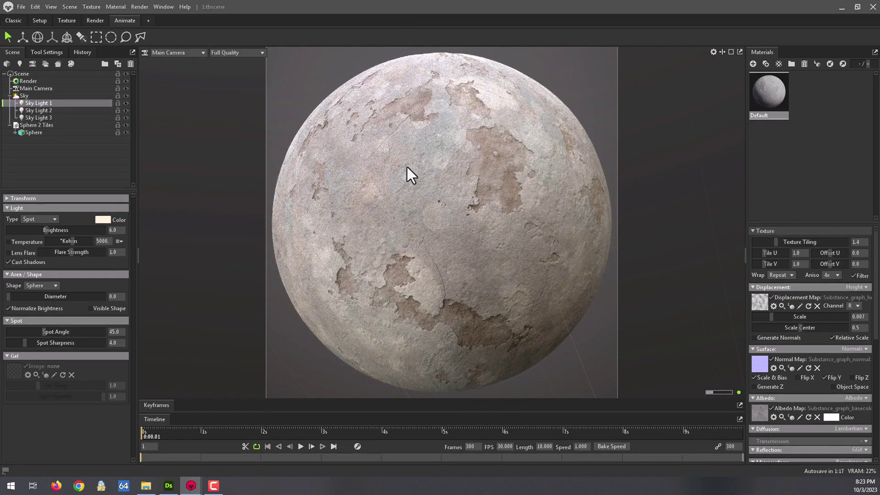
# Switch the viewport to Draft Quality.
pyautogui.scroll(-3, 424, 258)
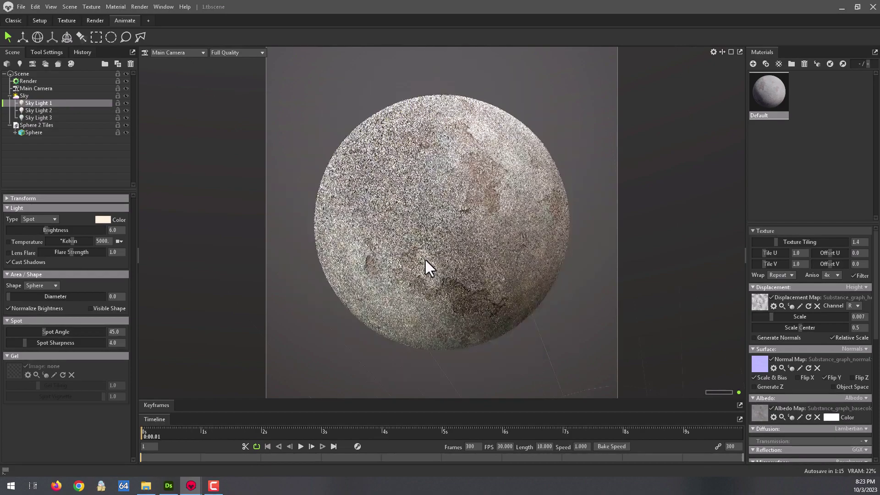
pyautogui.scroll(-2, 425, 260)
pyautogui.scroll(-2, 425, 261)
pyautogui.click(237, 53)
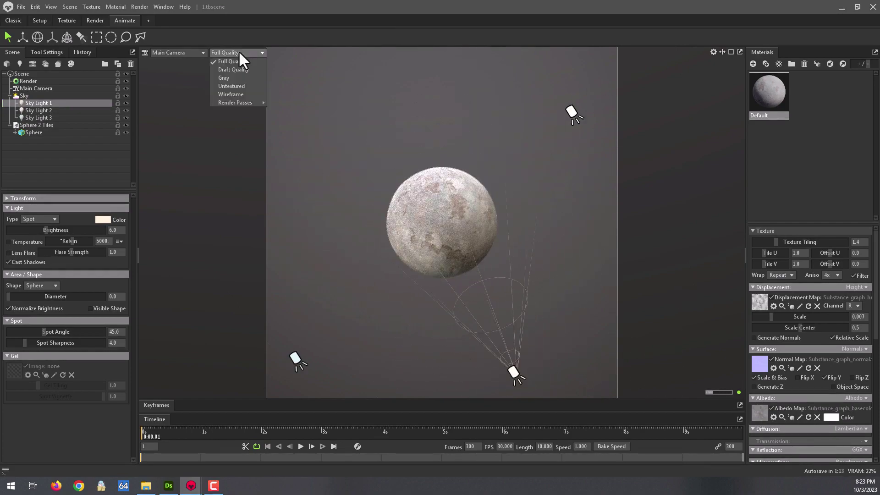
pyautogui.click(243, 68)
# Temporarily raise Sky Light 2 brightness to 10, rotate it to re-aim, and raise it slightly.
pyautogui.click(50, 111)
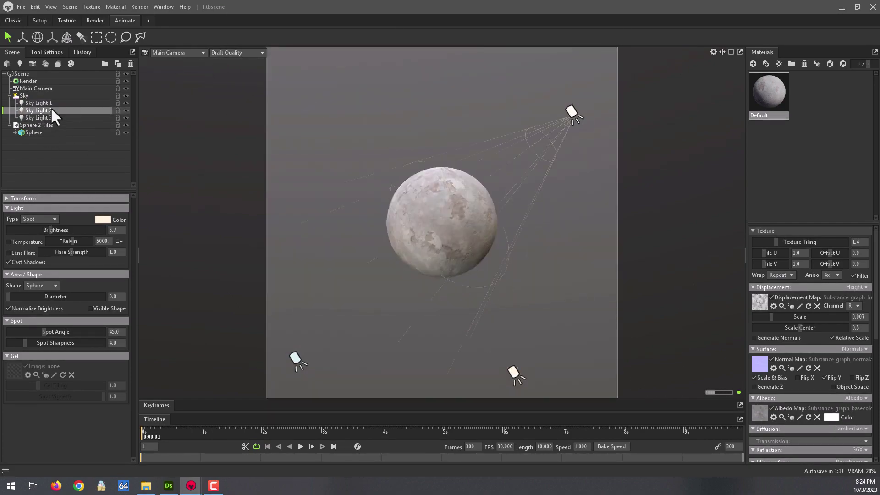
pyautogui.click(38, 36)
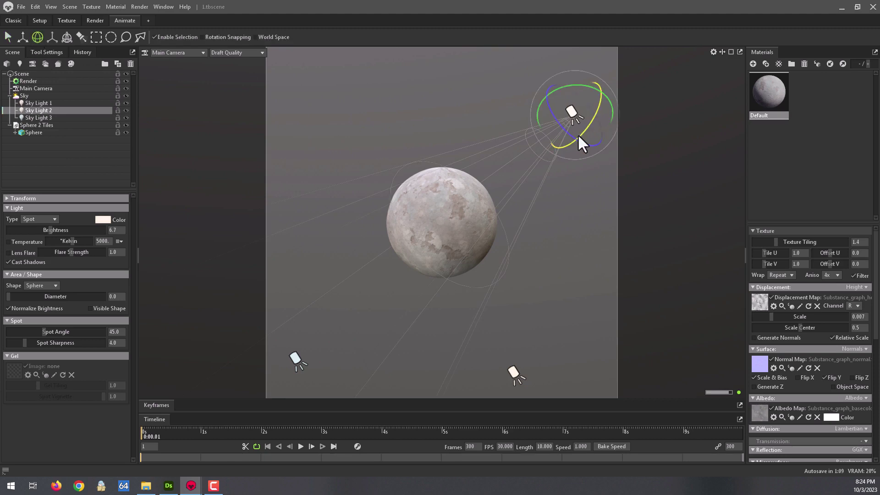
pyautogui.doubleClick(89, 230)
pyautogui.write('10')
pyautogui.press('Return')
pyautogui.moveTo(578, 126)
pyautogui.mouseDown()
pyautogui.moveTo(591, 115)
pyautogui.moveTo(572, 96)
pyautogui.mouseUp()
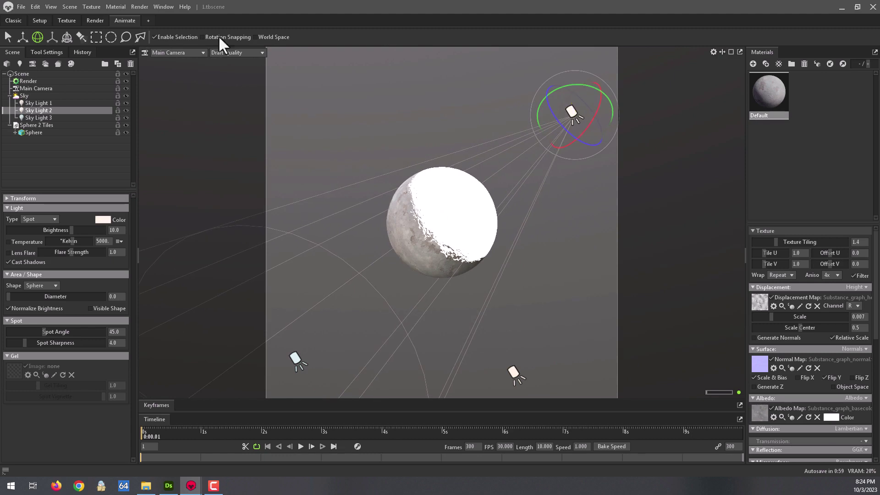
pyautogui.click(23, 37)
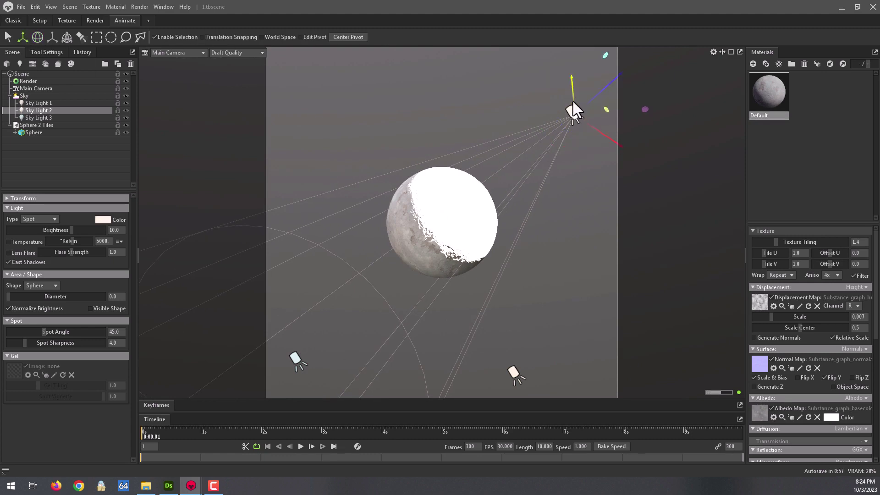
pyautogui.moveTo(573, 101); pyautogui.dragTo(570, 95)
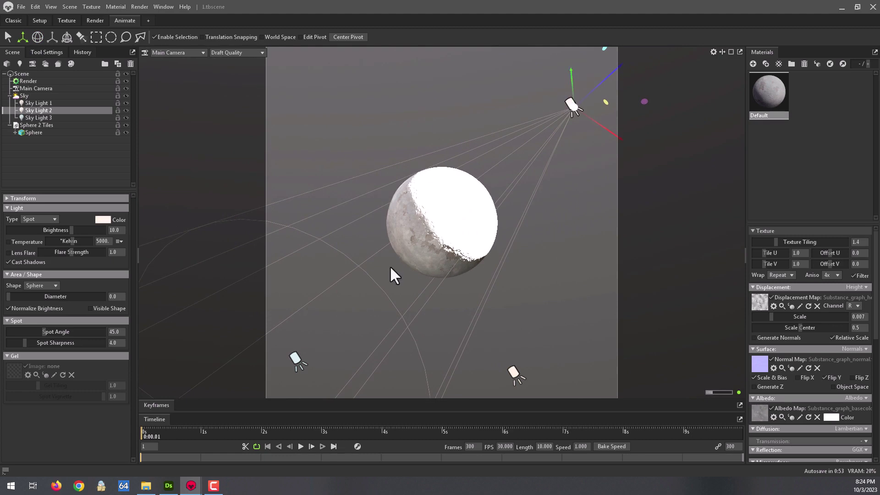
# Set Sky Light 2 brightness back to 6.7.
pyautogui.click(119, 229)
pyautogui.write('6.7')
pyautogui.press('Return')
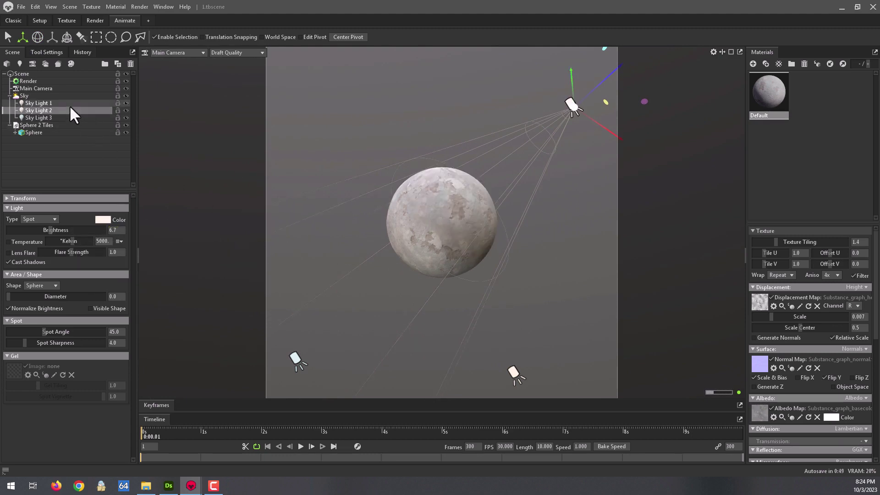
pyautogui.click(54, 117)
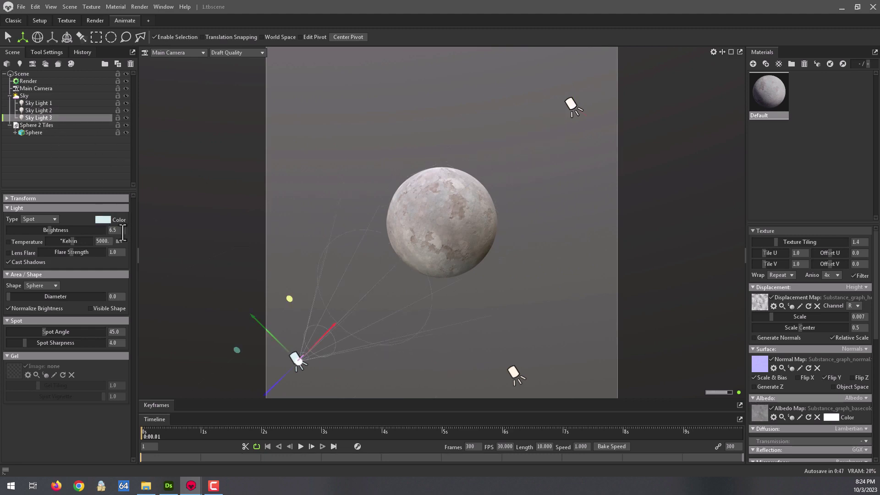
# Raise Sky Light 3 brightness to 10, move it down-left, and aim it at the sphere.
pyautogui.click(78, 231)
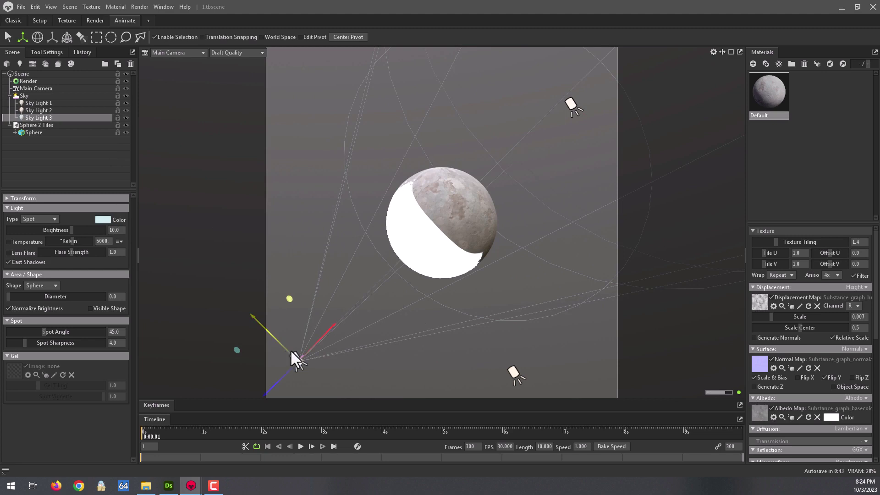
pyautogui.moveTo(291, 351)
pyautogui.mouseDown()
pyautogui.moveTo(261, 356)
pyautogui.moveTo(427, 262)
pyautogui.moveTo(237, 351)
pyautogui.moveTo(306, 314)
pyautogui.moveTo(354, 323)
pyautogui.moveTo(279, 330)
pyautogui.moveTo(258, 384)
pyautogui.moveTo(235, 393)
pyautogui.mouseUp()
pyautogui.moveTo(294, 367)
pyautogui.mouseDown()
pyautogui.moveTo(320, 342)
pyautogui.moveTo(235, 381)
pyautogui.moveTo(356, 314)
pyautogui.moveTo(269, 373)
pyautogui.moveTo(192, 409)
pyautogui.moveTo(396, 281)
pyautogui.moveTo(216, 388)
pyautogui.moveTo(250, 382)
pyautogui.moveTo(236, 379)
pyautogui.moveTo(179, 310)
pyautogui.moveTo(257, 385)
pyautogui.moveTo(263, 378)
pyautogui.moveTo(235, 359)
pyautogui.moveTo(261, 365)
pyautogui.moveTo(365, 309)
pyautogui.moveTo(202, 384)
pyautogui.moveTo(23, 430)
pyautogui.moveTo(96, 403)
pyautogui.mouseUp()
pyautogui.scroll(-3, 464, 194)
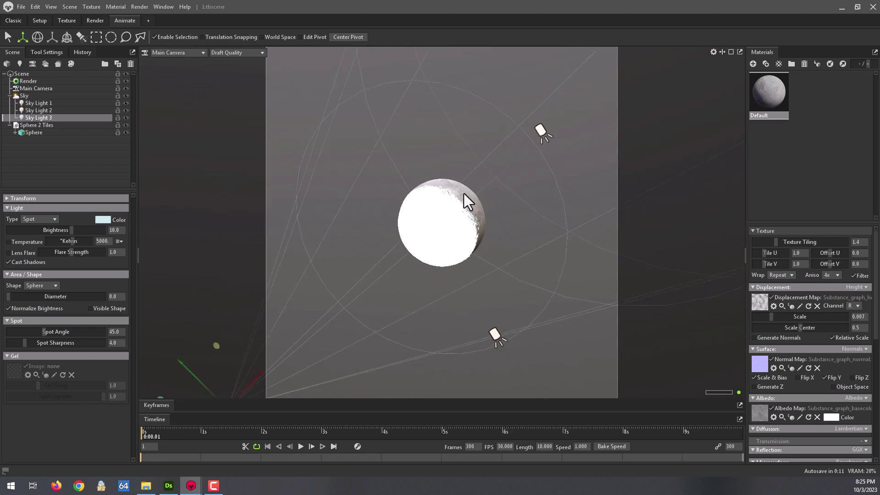
pyautogui.scroll(-3, 464, 193)
pyautogui.scroll(-2, 390, 257)
pyautogui.moveTo(324, 320)
pyautogui.mouseDown()
pyautogui.moveTo(338, 306)
pyautogui.moveTo(295, 351)
pyautogui.moveTo(357, 320)
pyautogui.moveTo(407, 242)
pyautogui.moveTo(391, 245)
pyautogui.moveTo(369, 277)
pyautogui.moveTo(383, 275)
pyautogui.moveTo(345, 293)
pyautogui.moveTo(355, 291)
pyautogui.mouseUp()
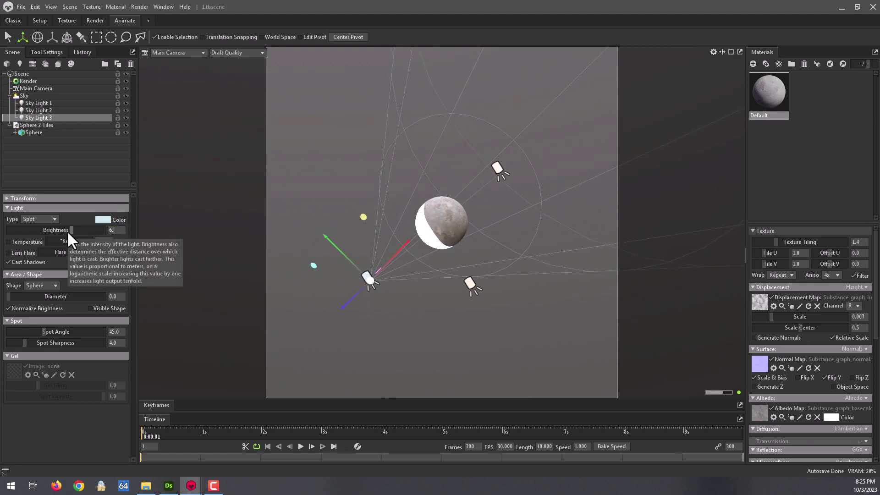
# Lower Sky Light 3 brightness back to 6.5.
pyautogui.moveTo(67, 230); pyautogui.dragTo(49, 230)
pyautogui.scroll(2, 450, 215)
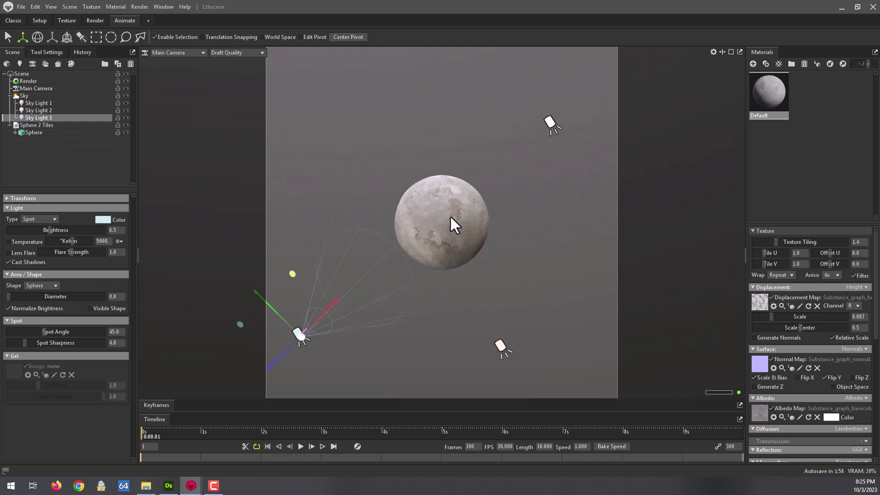
pyautogui.scroll(3, 450, 216)
pyautogui.scroll(3, 412, 216)
pyautogui.scroll(2, 406, 215)
pyautogui.scroll(2, 403, 216)
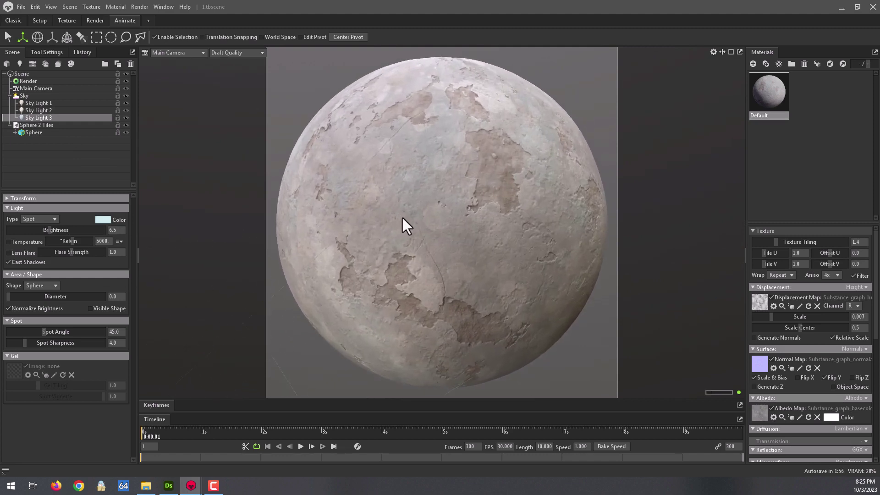
# Toggle Sky Light 1, check the sphere at Full Quality, return to Draft, and save the scene.
pyautogui.click(125, 103)
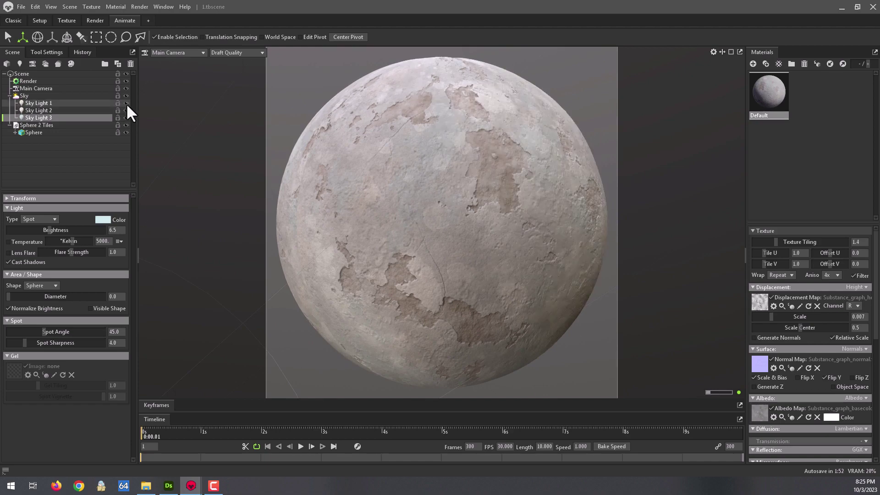
pyautogui.click(224, 52)
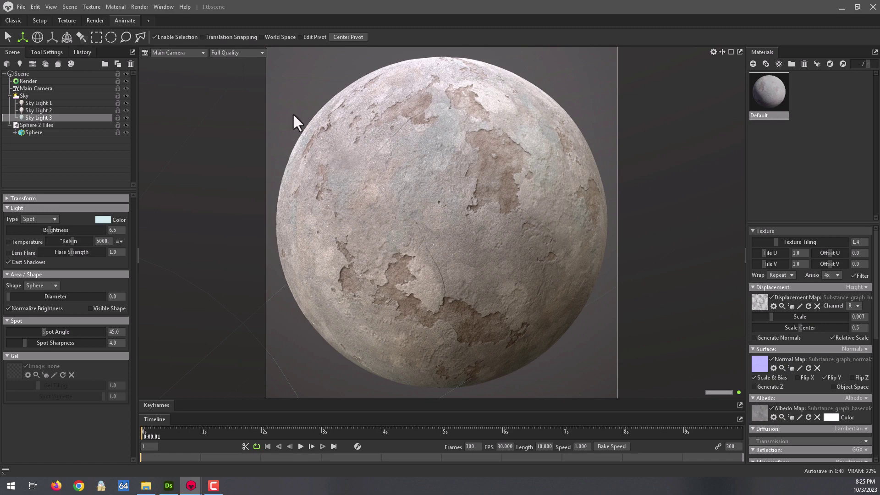
pyautogui.click(239, 53)
pyautogui.click(213, 65)
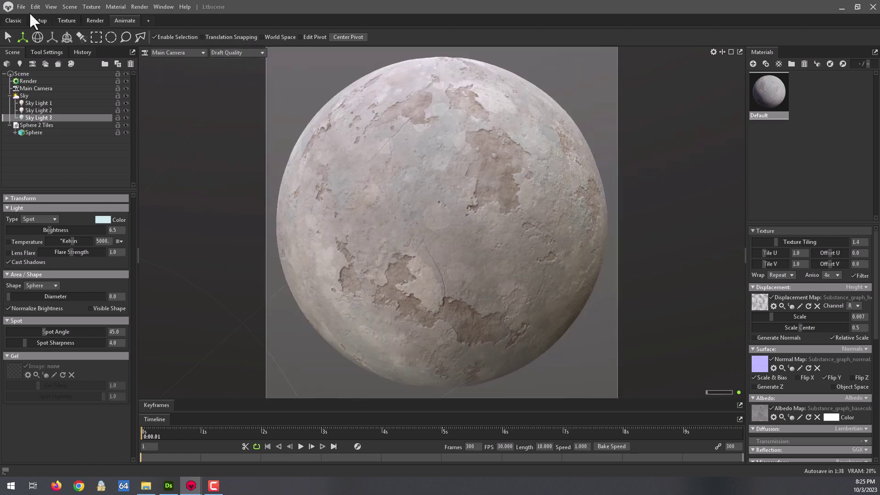
pyautogui.click(21, 6)
pyautogui.click(29, 47)
# In Substance Designer, pan to the Clouds and Gradient Map nodes of the Base Color group.
pyautogui.click(169, 485)
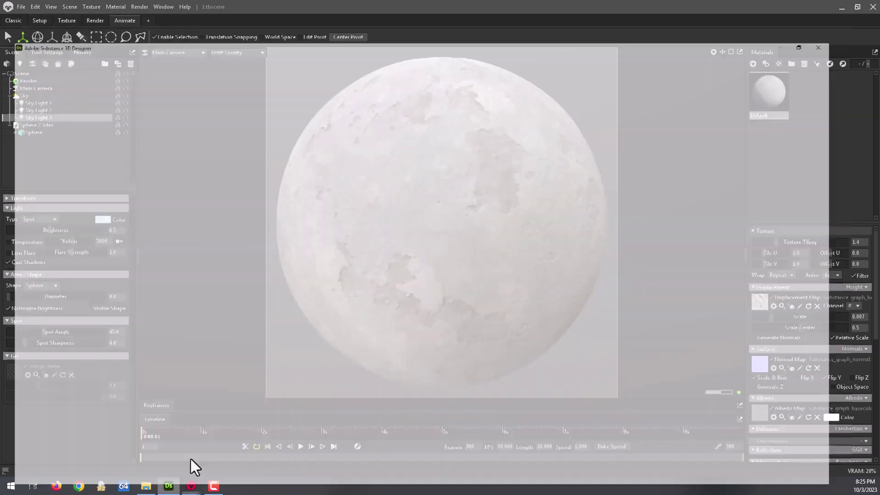
pyautogui.scroll(-2, 428, 180)
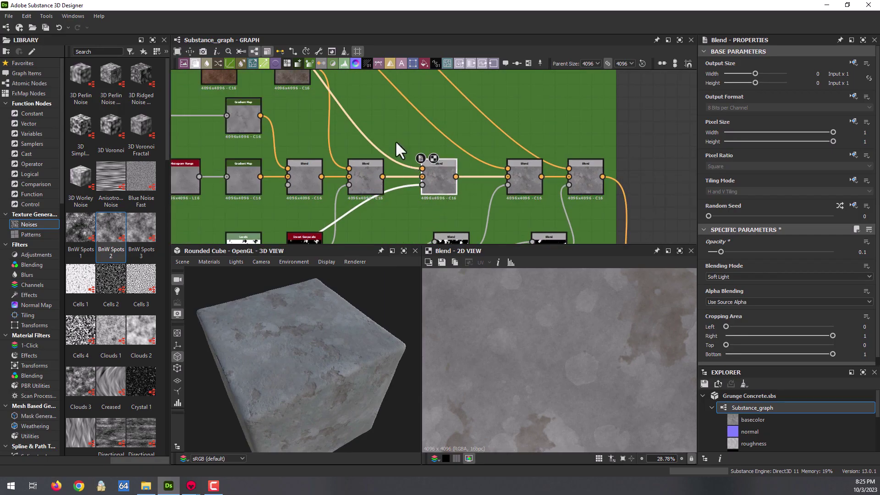
pyautogui.scroll(2, 395, 140)
pyautogui.moveTo(394, 156); pyautogui.dragTo(448, 180, button='middle')
pyautogui.scroll(-1, 403, 157)
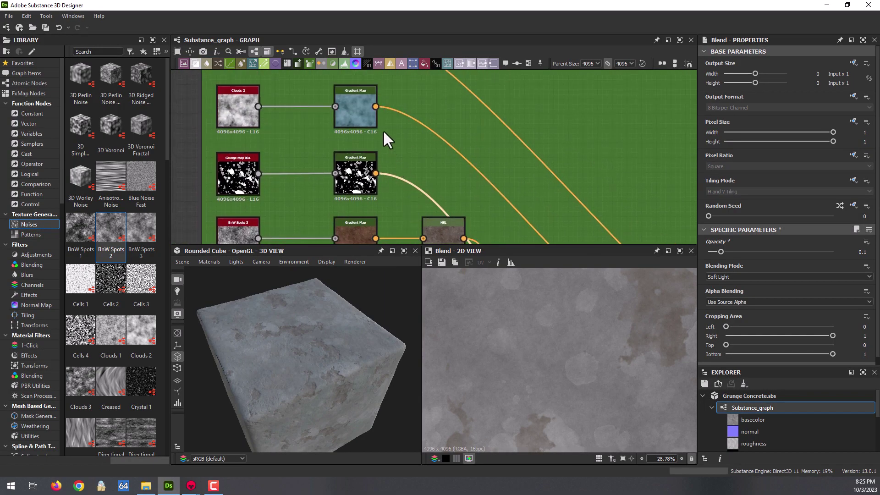
pyautogui.scroll(-2, 387, 138)
pyautogui.moveTo(394, 156); pyautogui.dragTo(385, 190, button='middle')
pyautogui.scroll(2, 385, 190)
# Insert an HSL node on the blue Gradient Map link with saturation 0.47.
pyautogui.press('space')
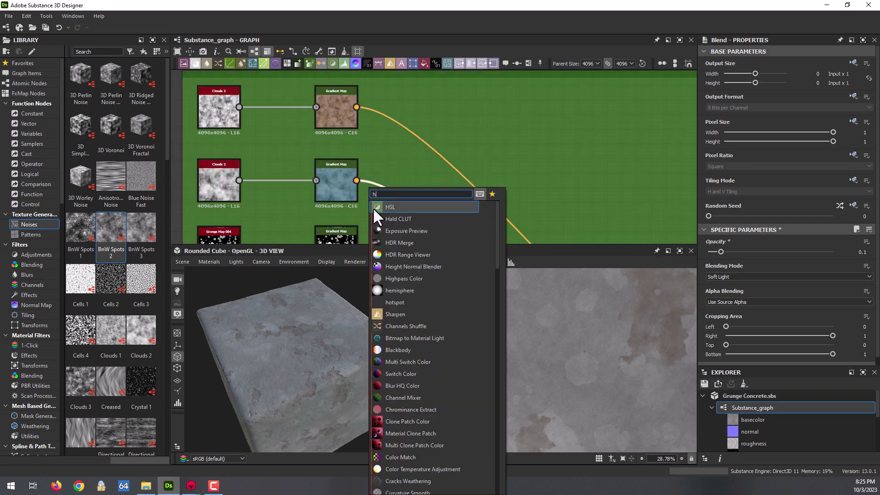
pyautogui.press('Escape')
pyautogui.scroll(-1, 408, 165)
pyautogui.scroll(-2, 408, 165)
pyautogui.moveTo(452, 217); pyautogui.dragTo(404, 165)
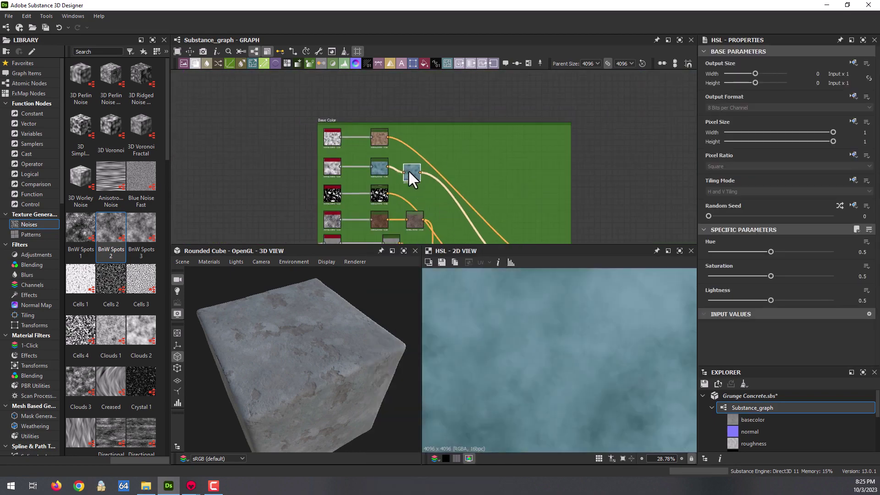
pyautogui.scroll(2, 403, 165)
pyautogui.scroll(2, 407, 167)
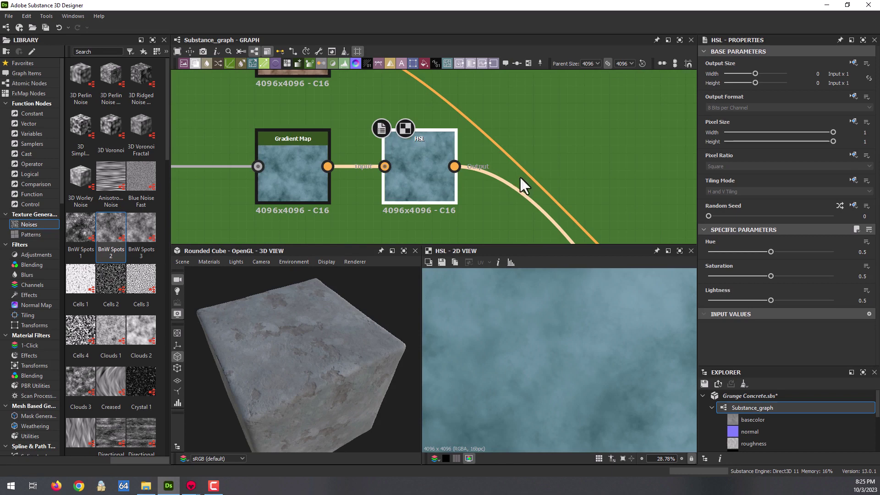
pyautogui.doubleClick(862, 276)
pyautogui.write('0.47')
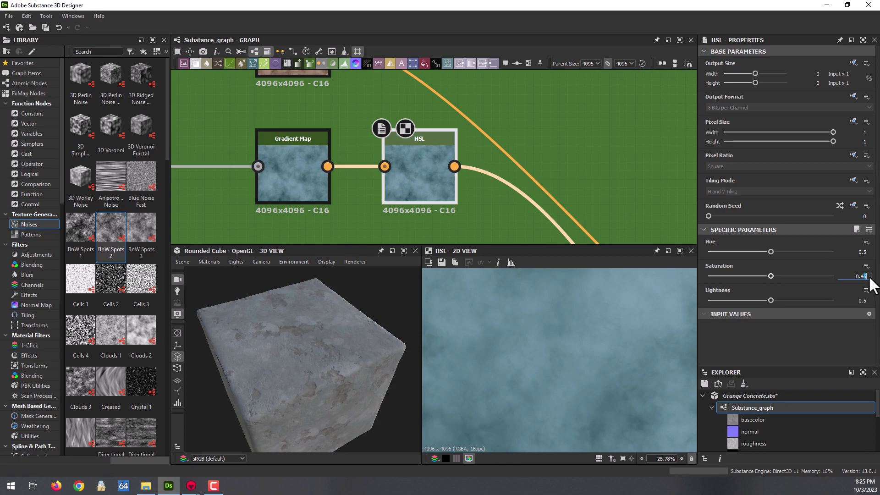
pyautogui.press('Return')
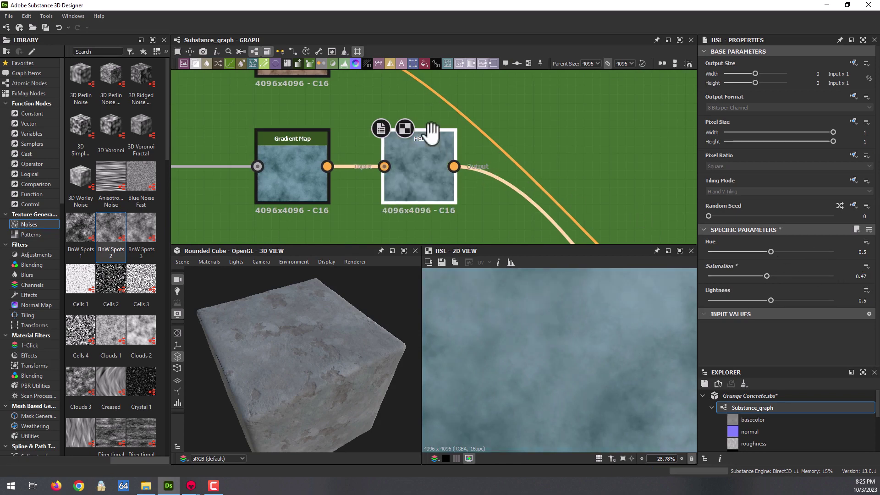
# Paste a copy of the HSL node onto the top Gradient Map wire, saturation 0.4.
pyautogui.moveTo(412, 84); pyautogui.dragTo(407, 144, button='middle')
pyautogui.rightClick(378, 117)
pyautogui.click(405, 135)
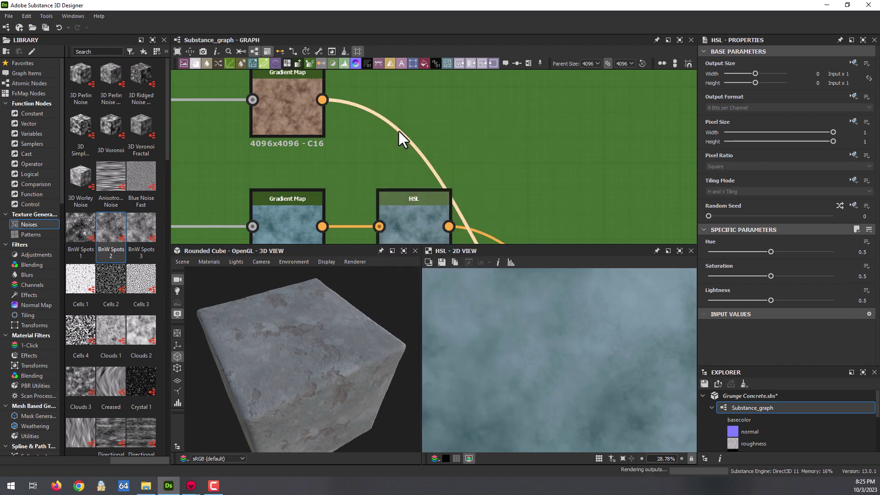
pyautogui.scroll(-5, 392, 136)
pyautogui.hotkey('ctrl', 'v')
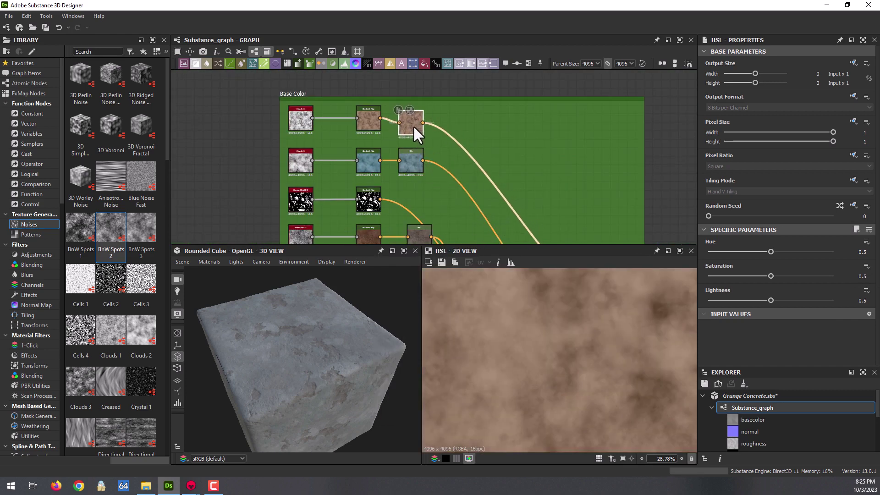
pyautogui.click(413, 124)
pyautogui.doubleClick(862, 276)
pyautogui.write('0.4')
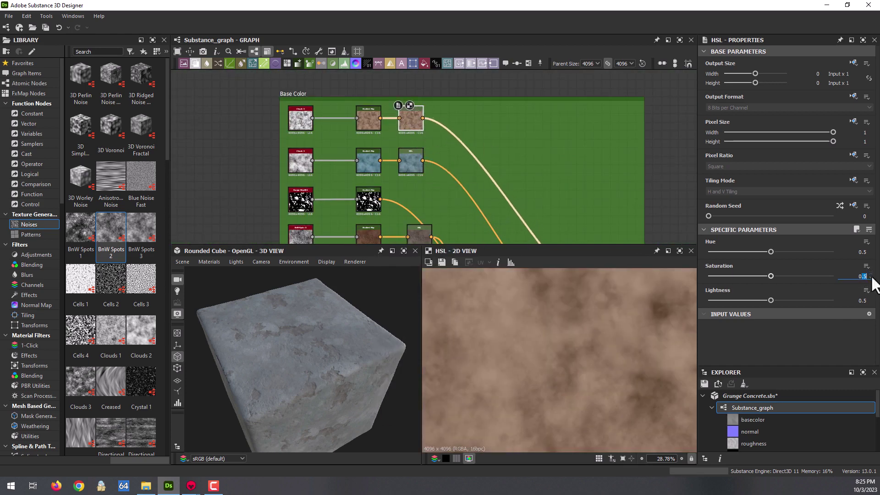
pyautogui.press('Return')
# Check the second-row HSL node in the 3D preview and save Grunge Concrete.sbs.
pyautogui.scroll(3, 449, 202)
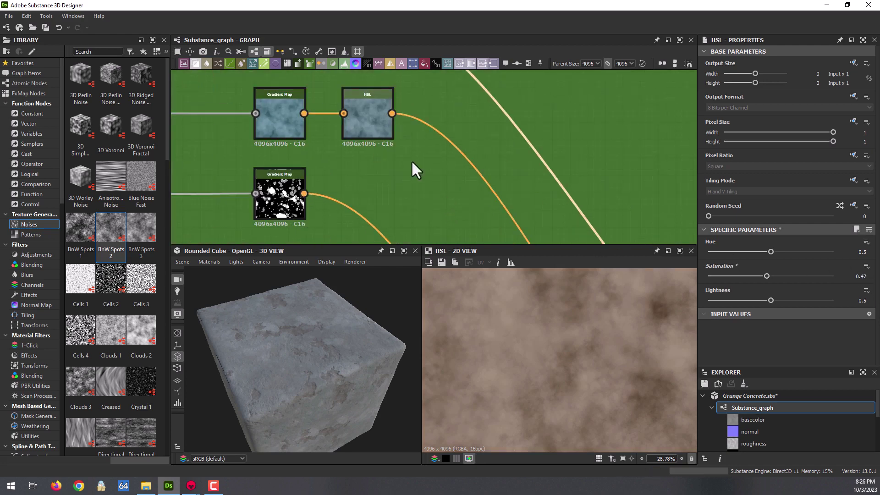
pyautogui.click(356, 116)
pyautogui.moveTo(337, 310); pyautogui.dragTo(356, 332)
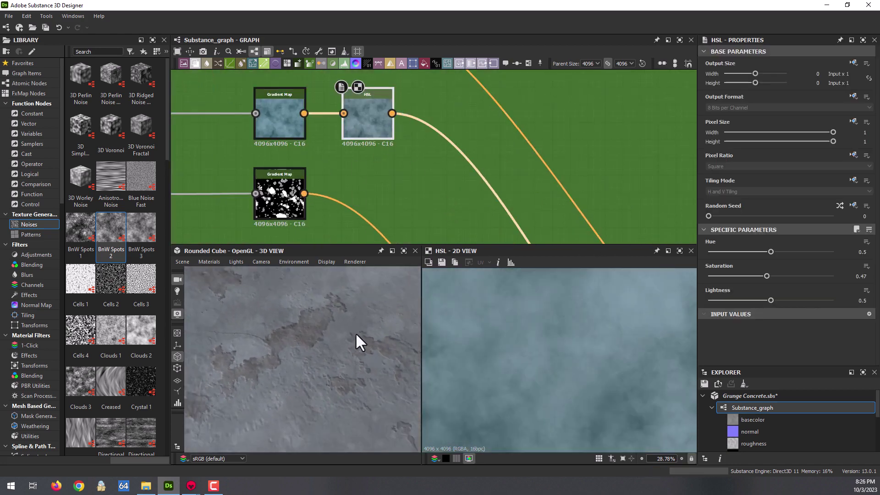
pyautogui.click(705, 383)
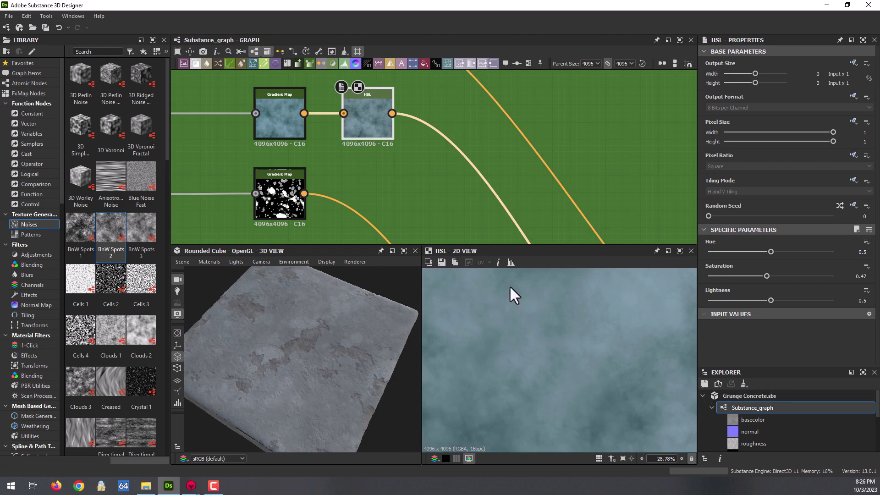
pyautogui.scroll(-1, 392, 168)
pyautogui.scroll(-3, 392, 169)
# Re-export the graph outputs and view the TARGA maps in the OutPut folder window.
pyautogui.click(321, 51)
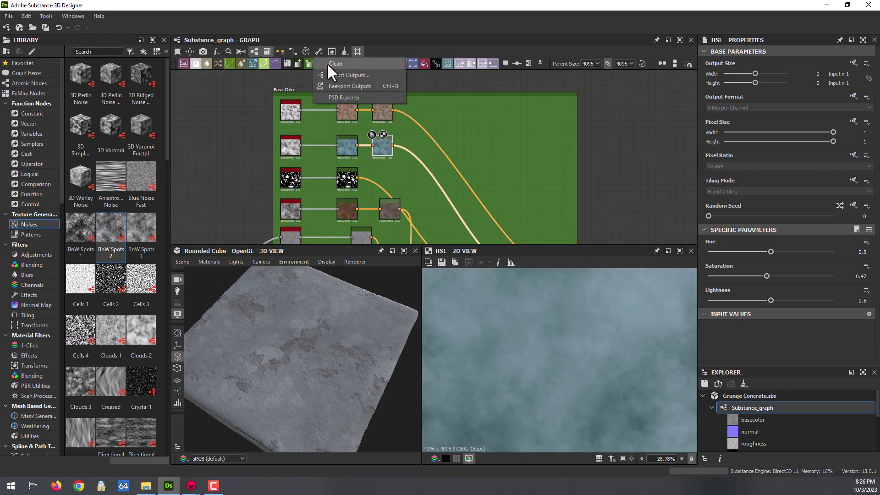
pyautogui.click(358, 81)
pyautogui.click(146, 486)
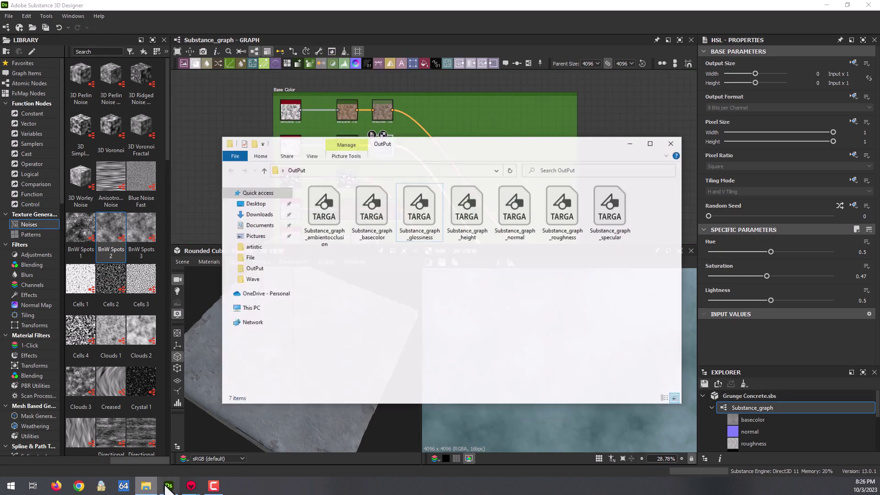
pyautogui.click(831, 5)
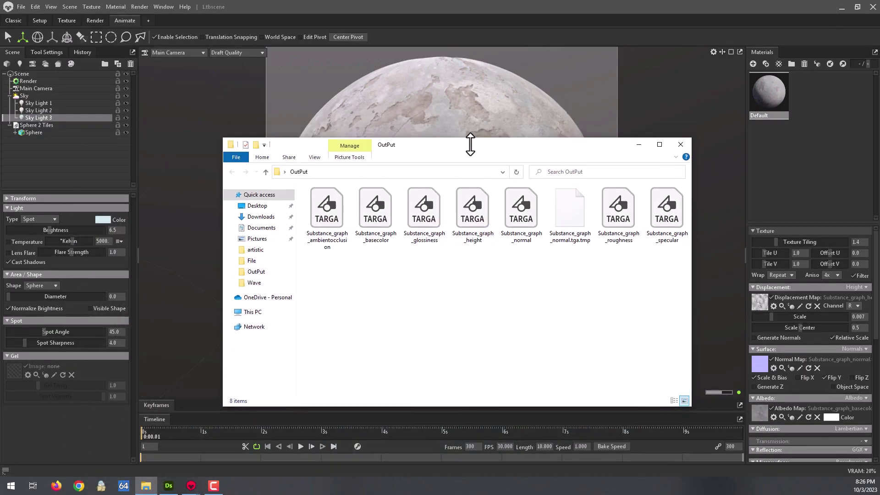
pyautogui.moveTo(472, 129)
pyautogui.mouseDown()
pyautogui.moveTo(480, 60)
pyautogui.moveTo(313, 133)
pyautogui.mouseUp()
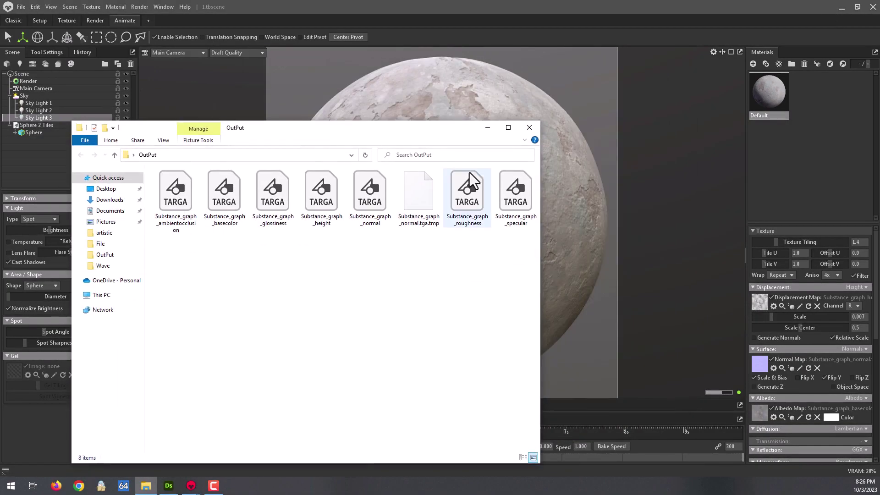
pyautogui.click(527, 129)
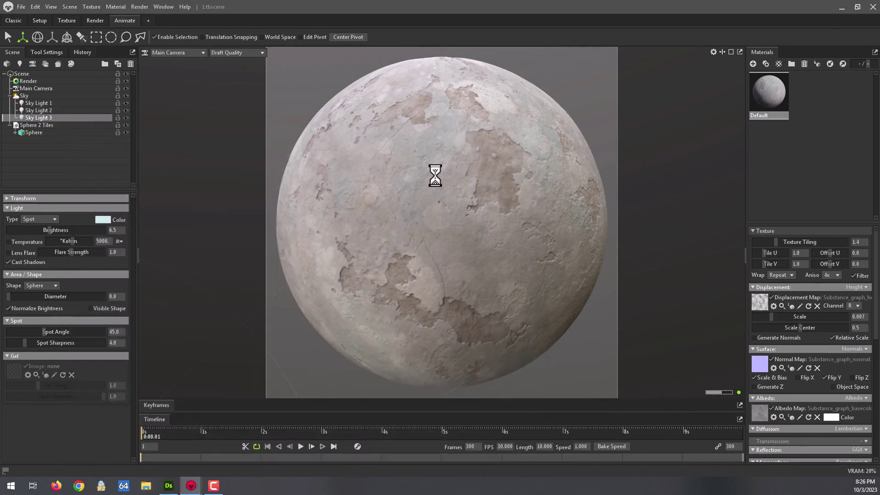
pyautogui.click(244, 53)
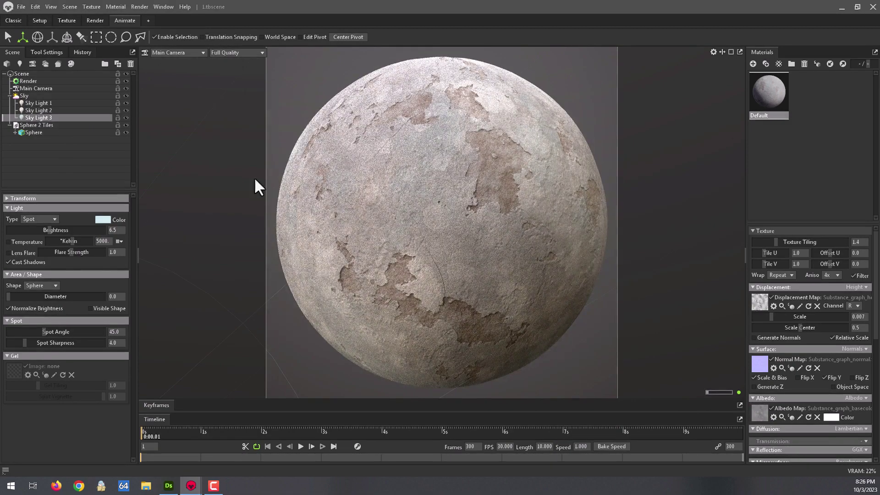
pyautogui.click(19, 9)
pyautogui.click(238, 53)
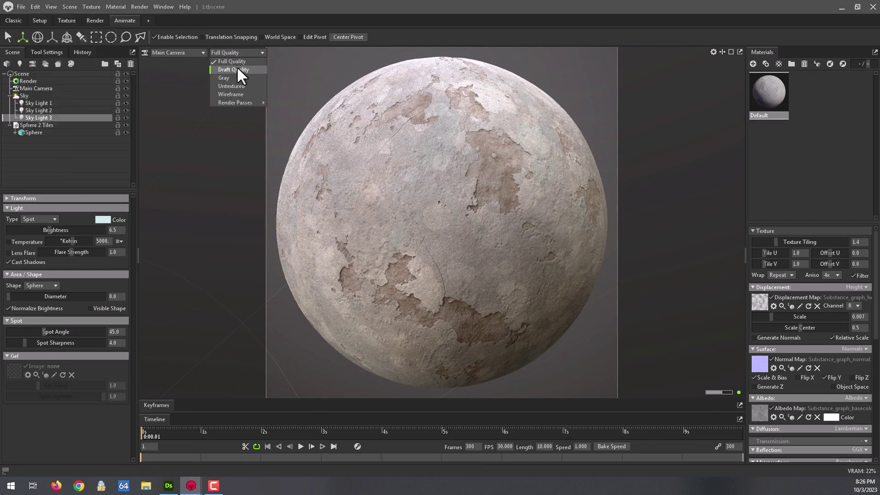
pyautogui.click(236, 69)
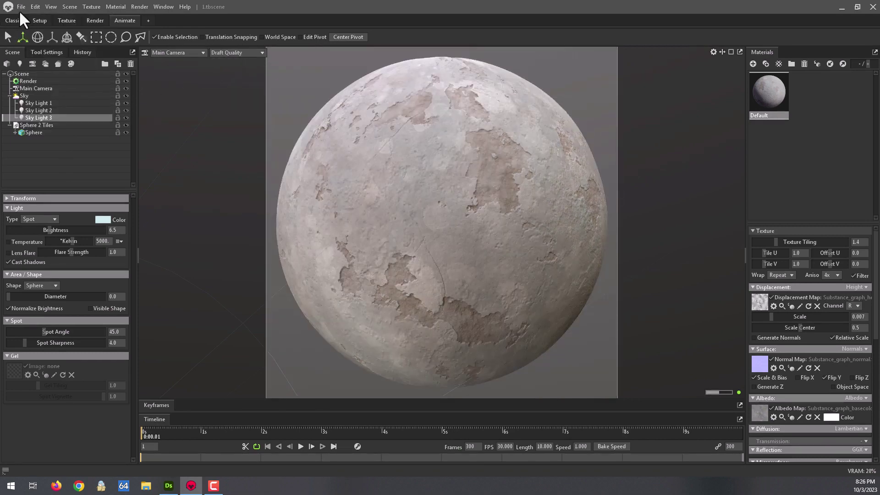
# Set the Render output image samples to 2048.
pyautogui.click(39, 82)
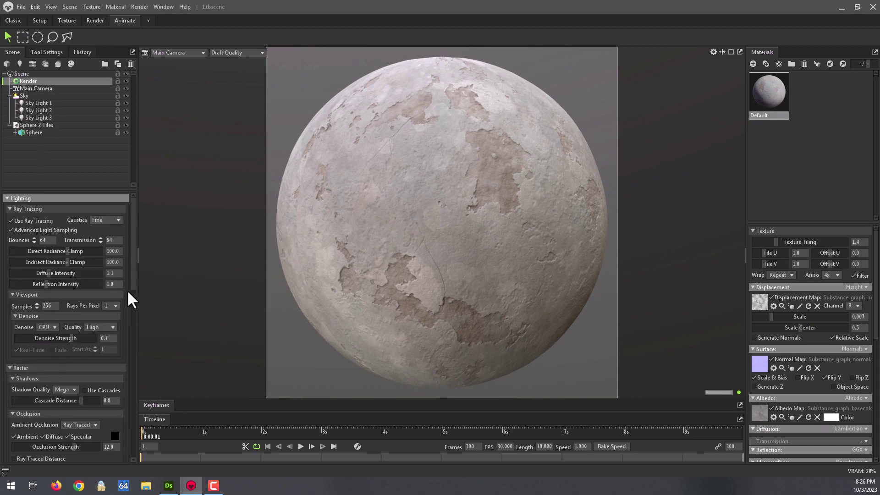
pyautogui.moveTo(128, 293); pyautogui.dragTo(133, 392)
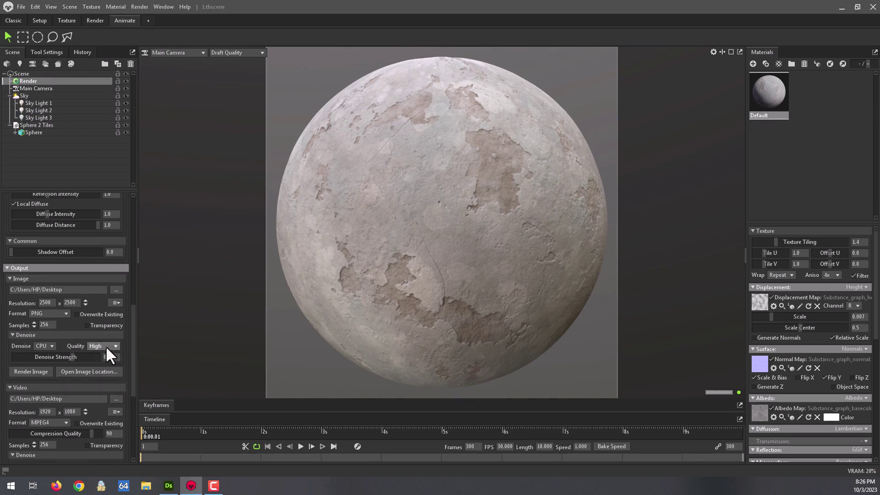
pyautogui.write('2048')
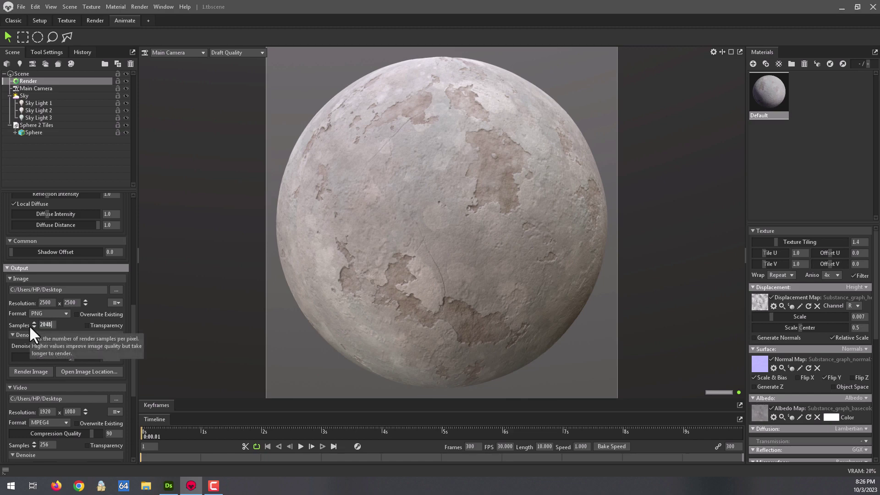
pyautogui.press('Return')
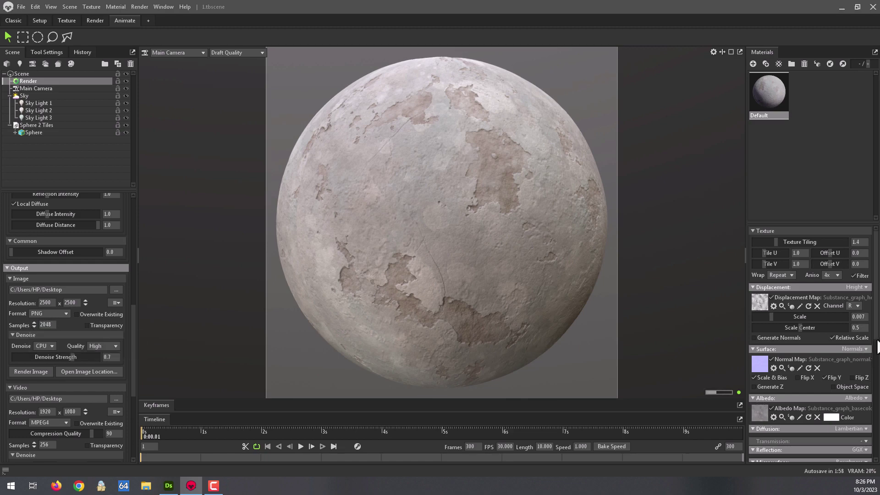
# Lower the sphere material's displacement scale from 0.007 to 0.006.
pyautogui.moveTo(877, 323)
pyautogui.mouseDown()
pyautogui.moveTo(877, 458)
pyautogui.moveTo(877, 291)
pyautogui.mouseUp()
pyautogui.click(864, 316)
pyautogui.write('6')
pyautogui.scroll(-2, 877, 338)
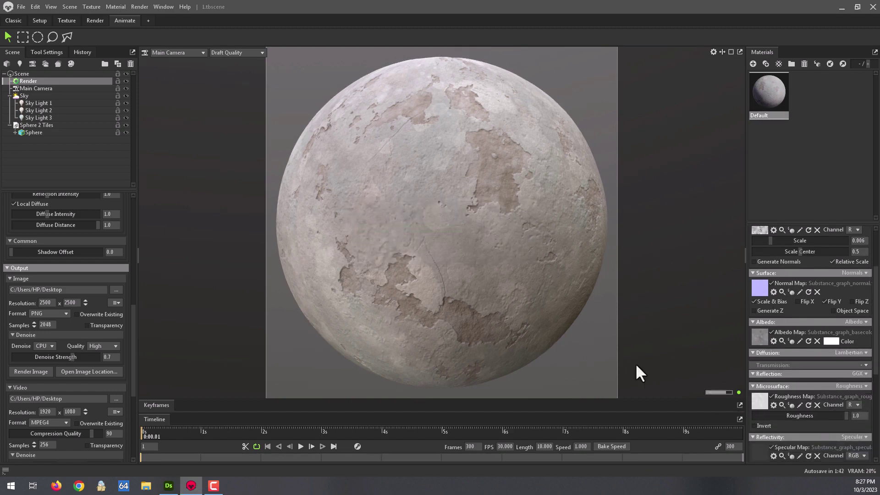
# Save the scene, render the final image, and maximize tbrender_001.png in the viewer.
pyautogui.click(25, 9)
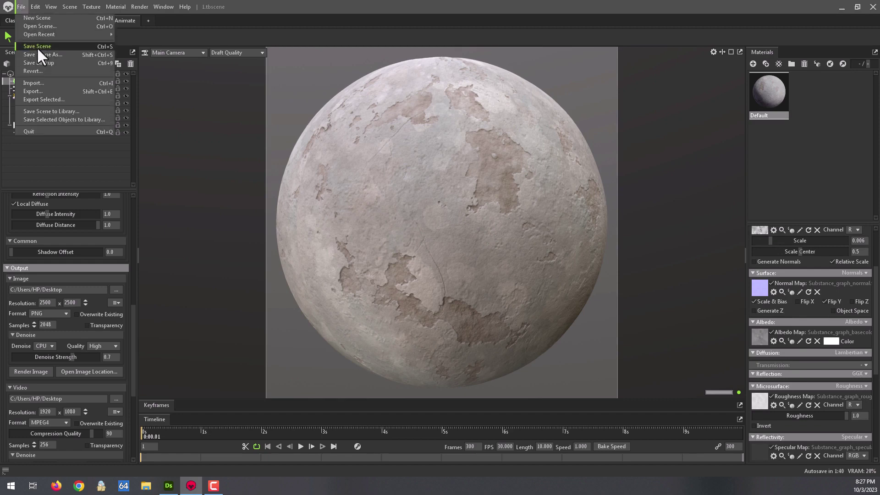
pyautogui.click(37, 46)
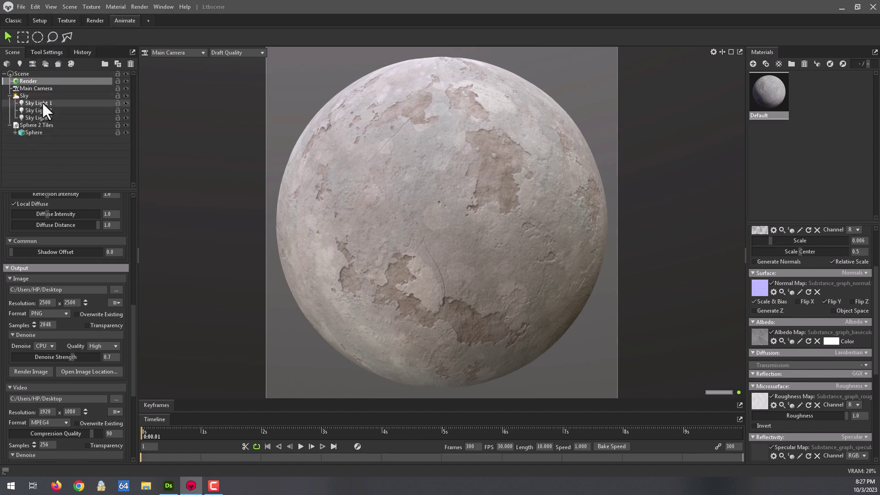
pyautogui.click(30, 371)
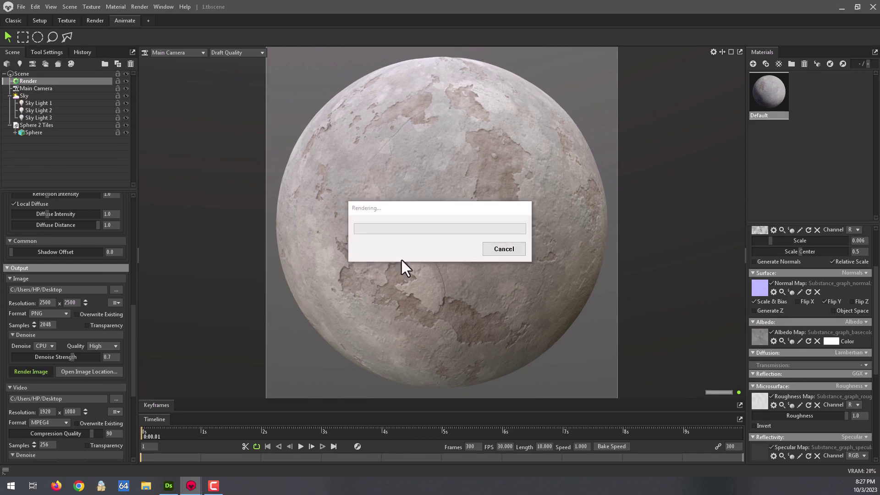
pyautogui.moveTo(449, 213); pyautogui.dragTo(454, 204)
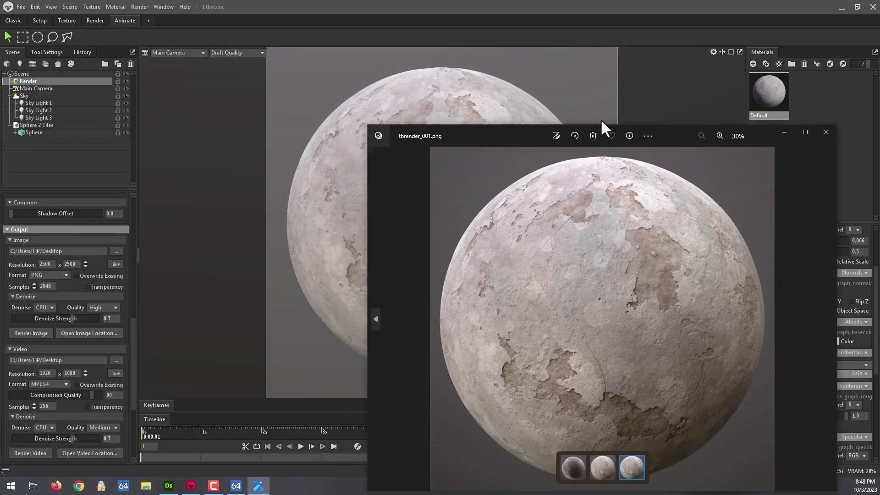
pyautogui.doubleClick(601, 125)
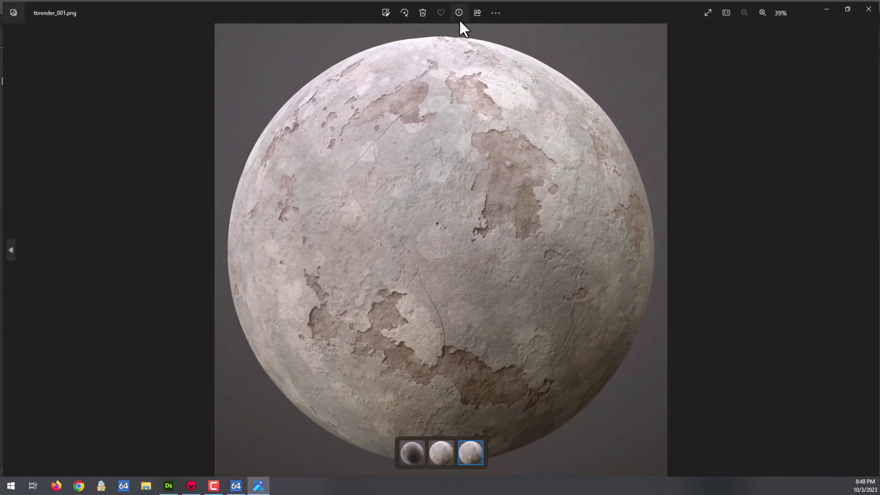